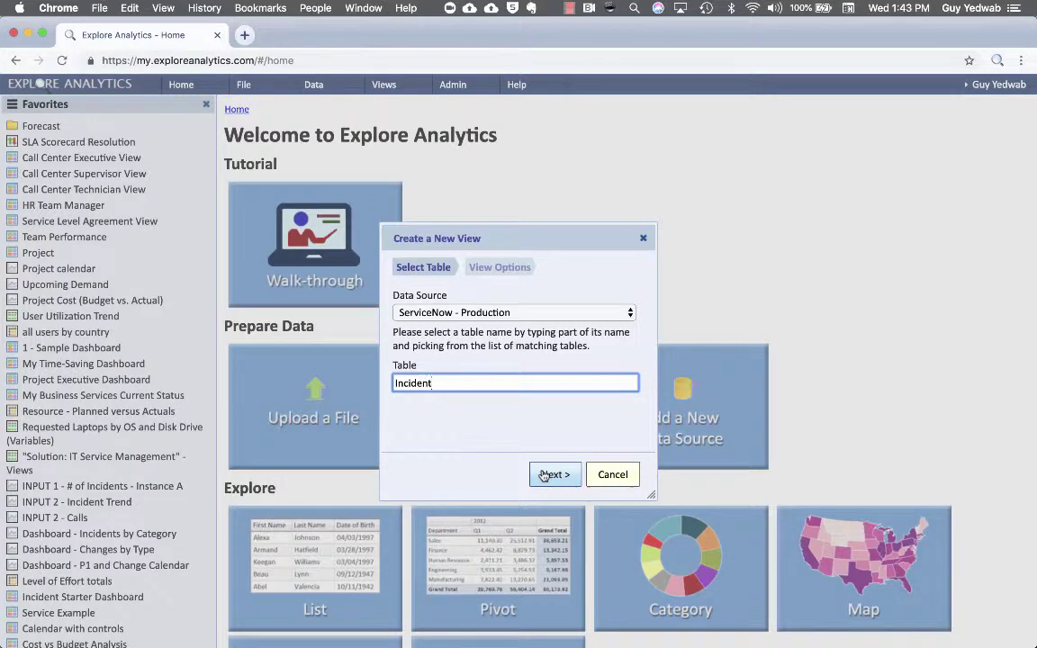
# - Create a chart view of the Incident table named "My first chart EA" and add it to Favorites
pyautogui.click(544, 476)
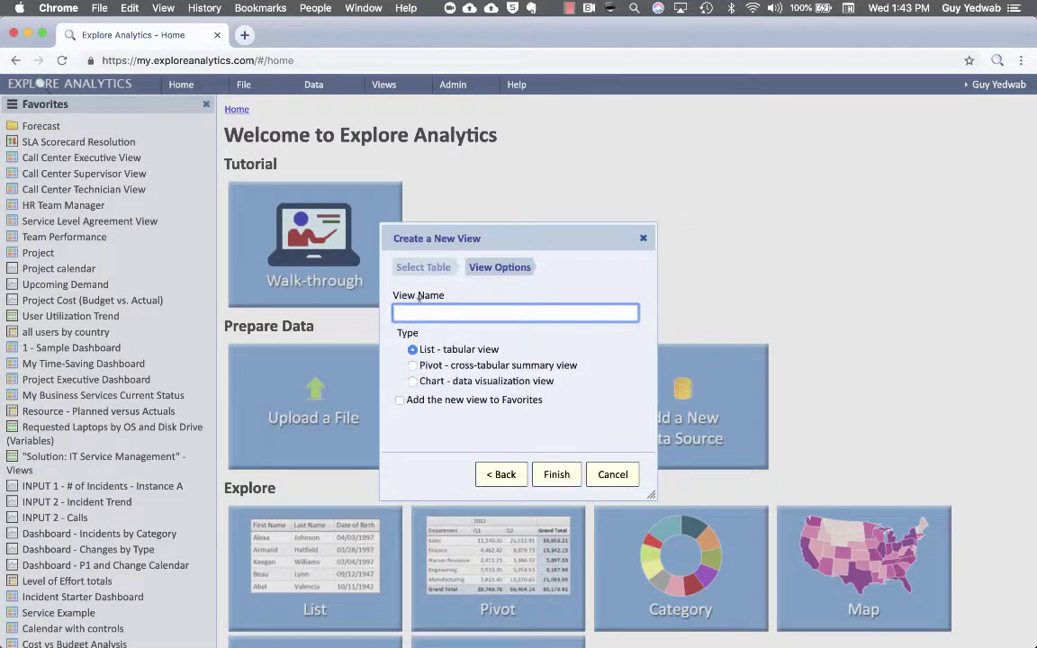
pyautogui.click(448, 364)
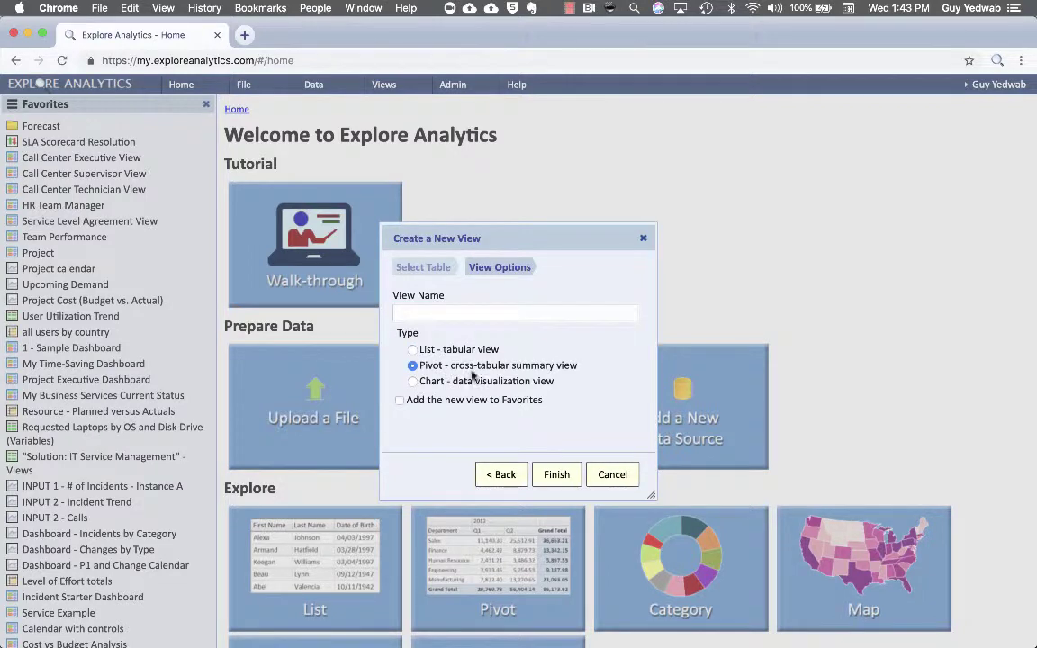
pyautogui.click(471, 381)
pyautogui.click(423, 312)
pyautogui.write('My ')
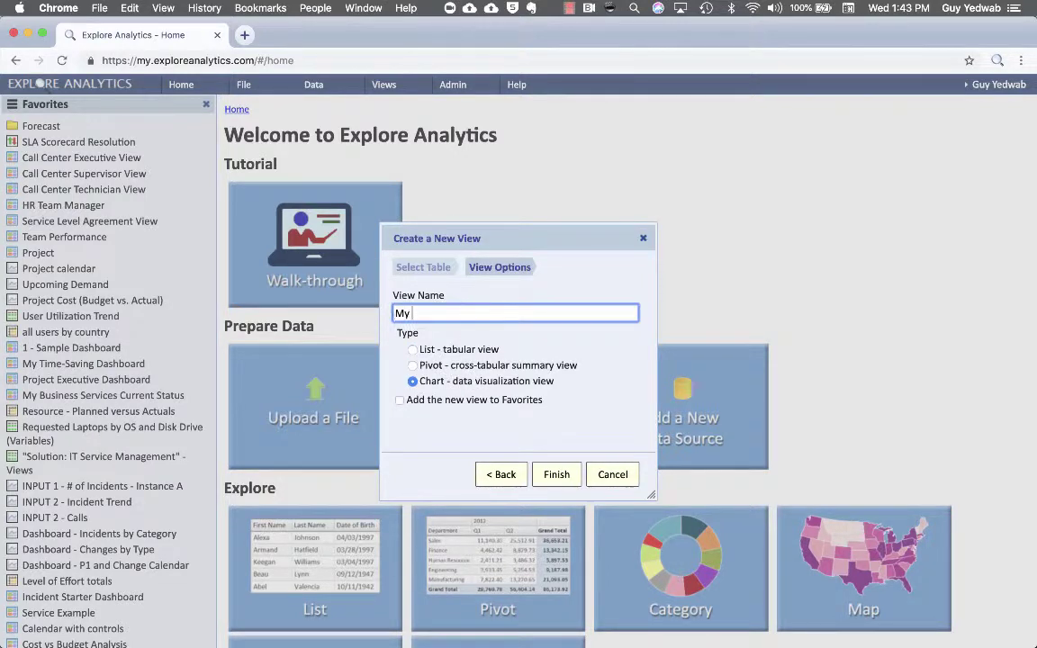
pyautogui.write('first chart EA')
pyautogui.click(399, 401)
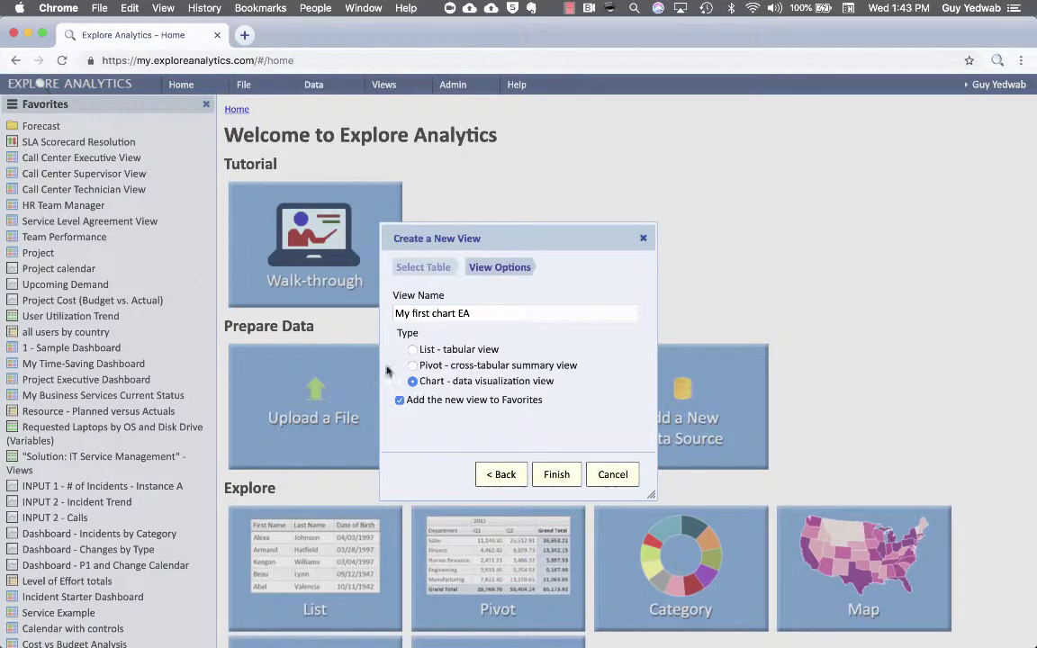
pyautogui.click(551, 474)
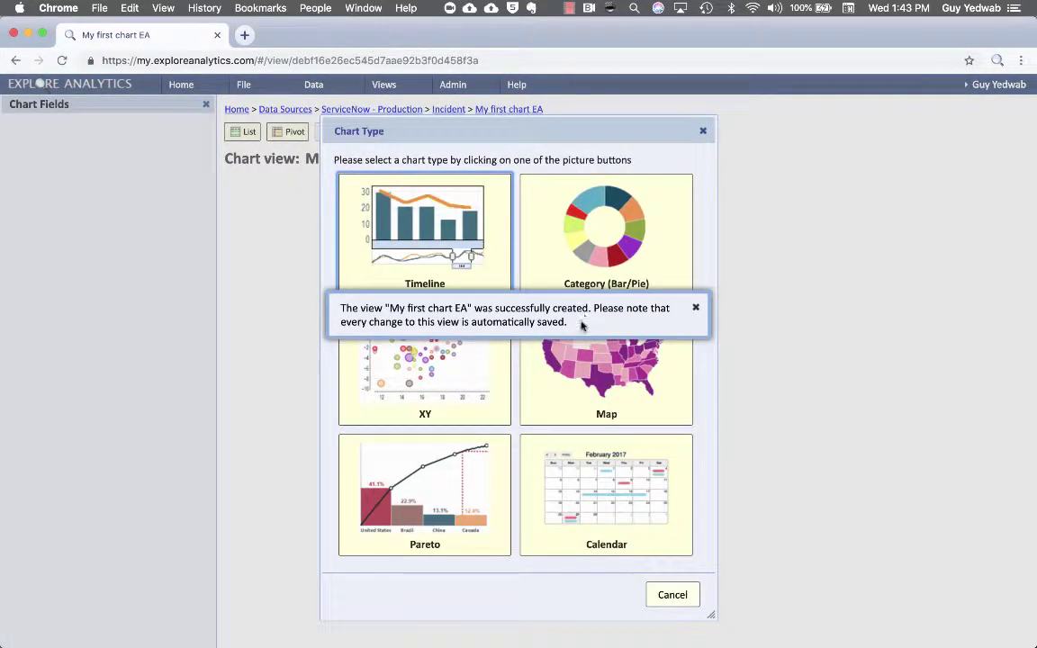
# - Choose the Category (Bar/Pie) chart type for the new view and dismiss the field selection notice
pyautogui.moveTo(567, 322); pyautogui.dragTo(590, 306)
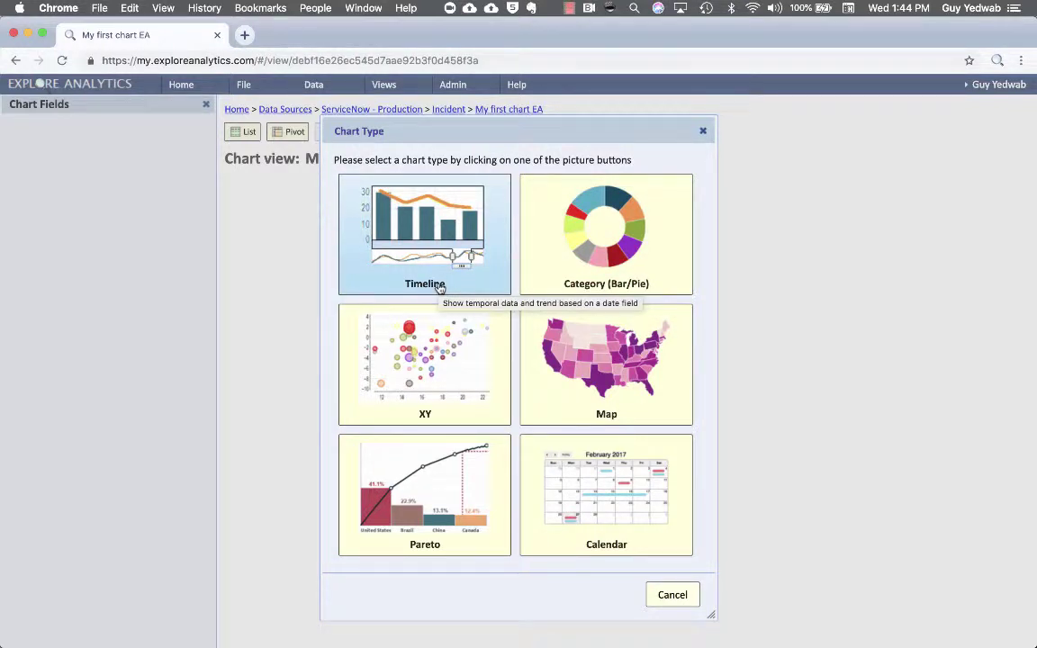
pyautogui.click(617, 256)
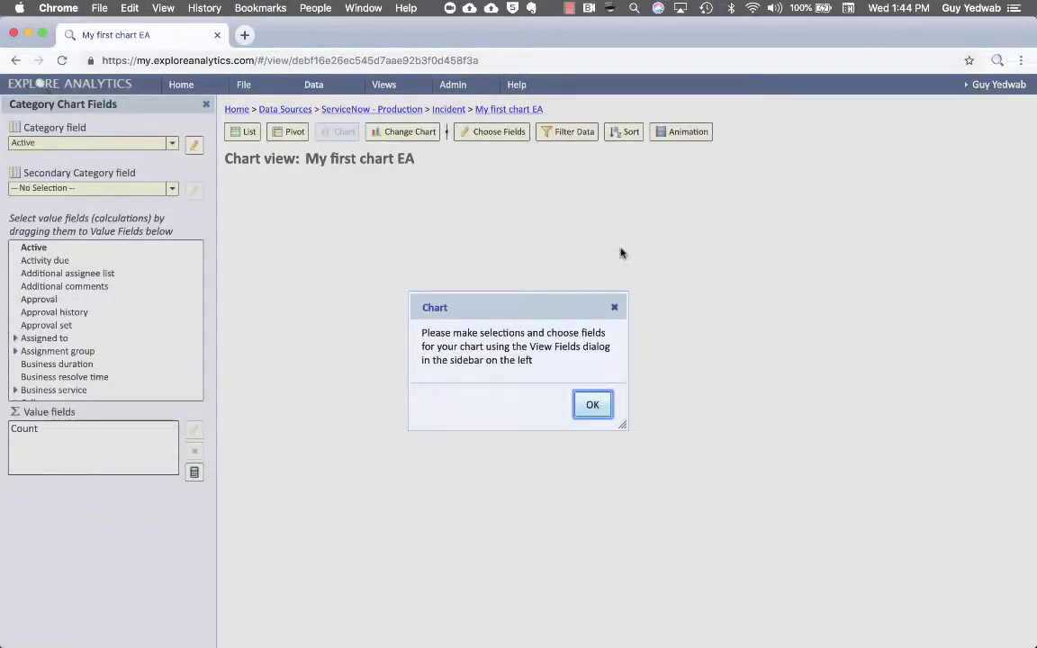
pyautogui.click(592, 404)
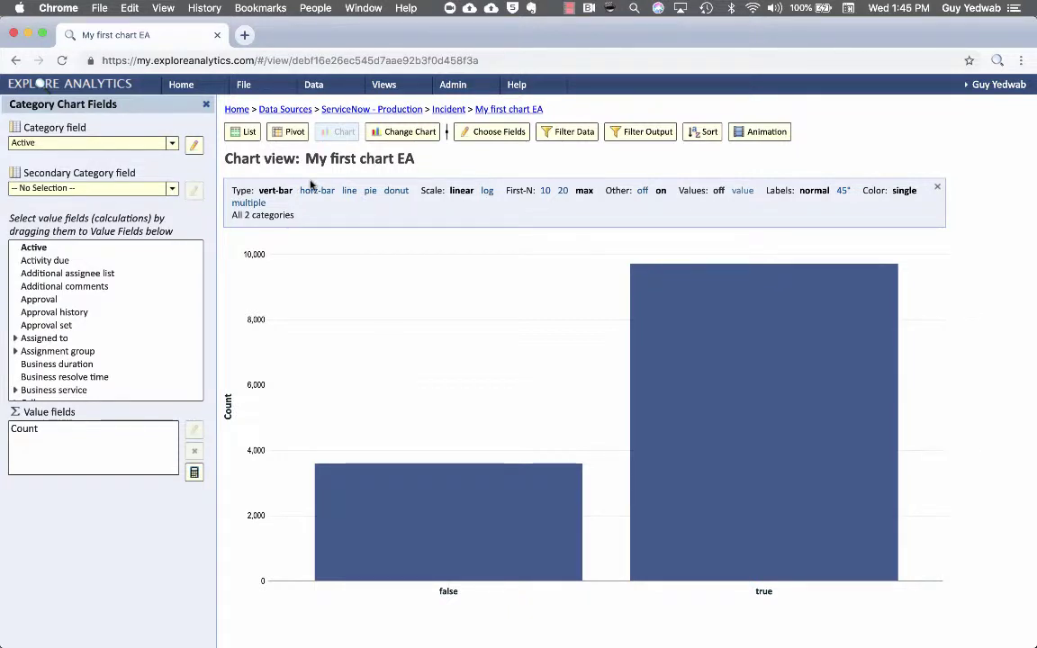
# - Collapse the chart settings, show them again and look over the available type options
pyautogui.click(937, 189)
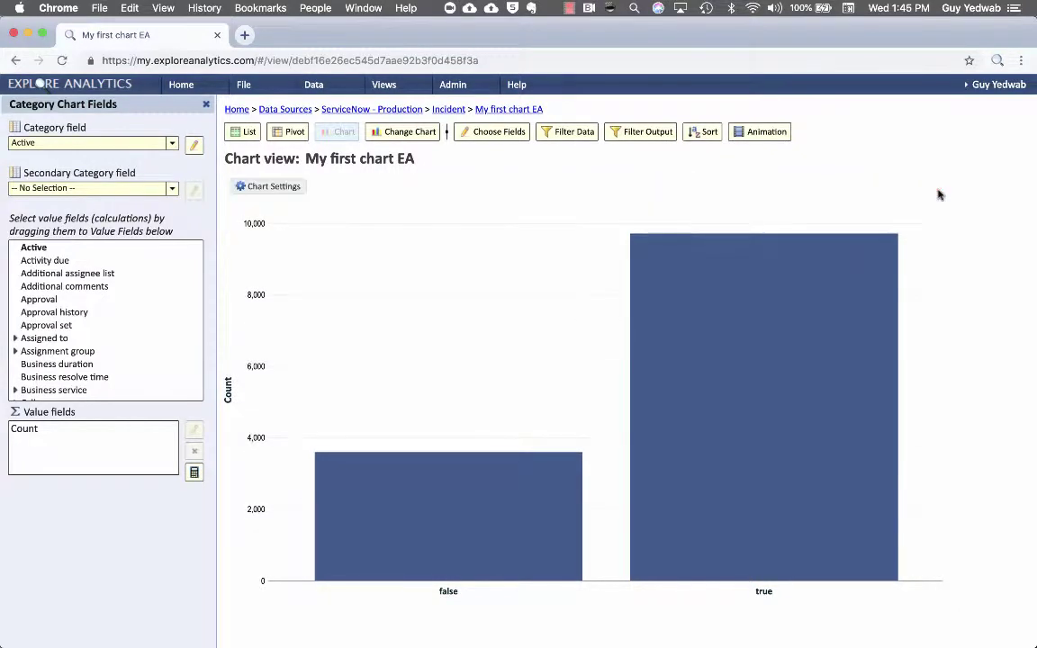
pyautogui.click(282, 187)
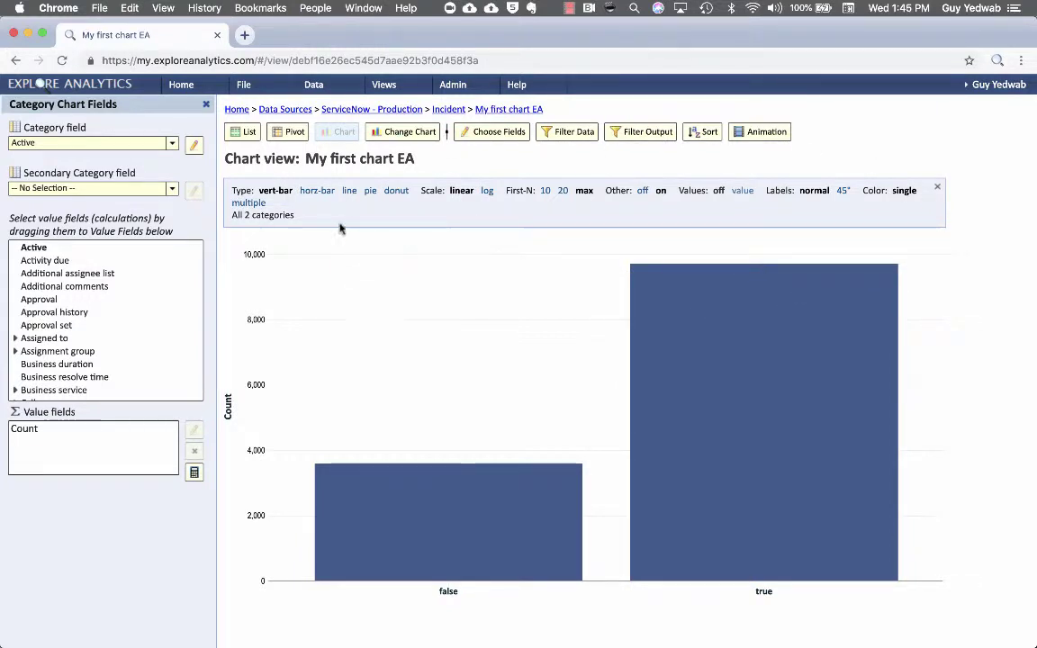
pyautogui.moveTo(410, 191); pyautogui.dragTo(258, 189)
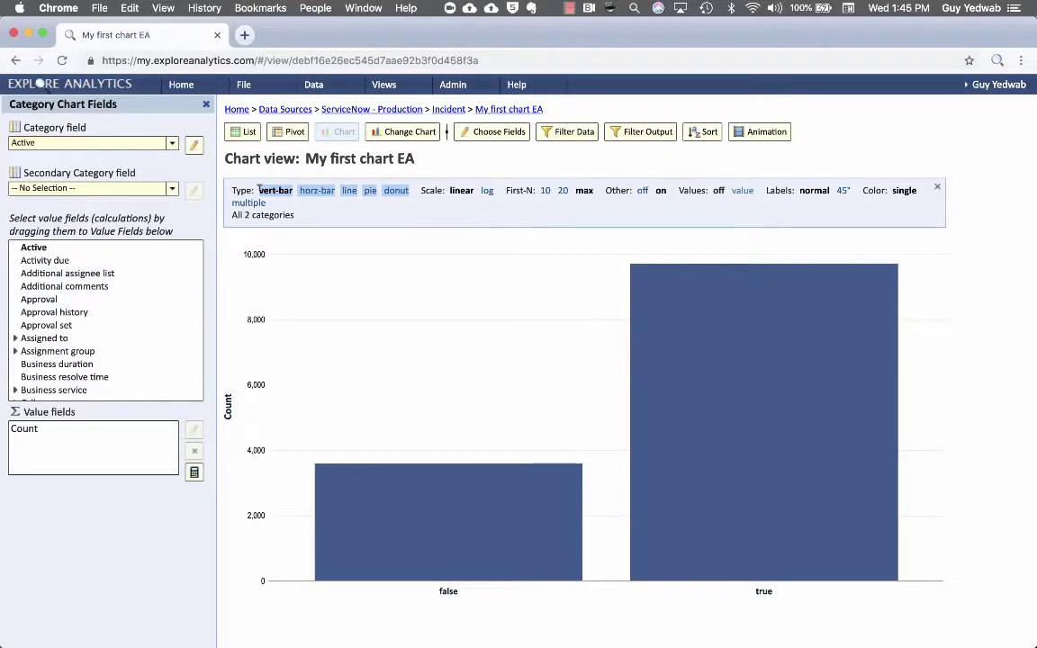
pyautogui.click(258, 189)
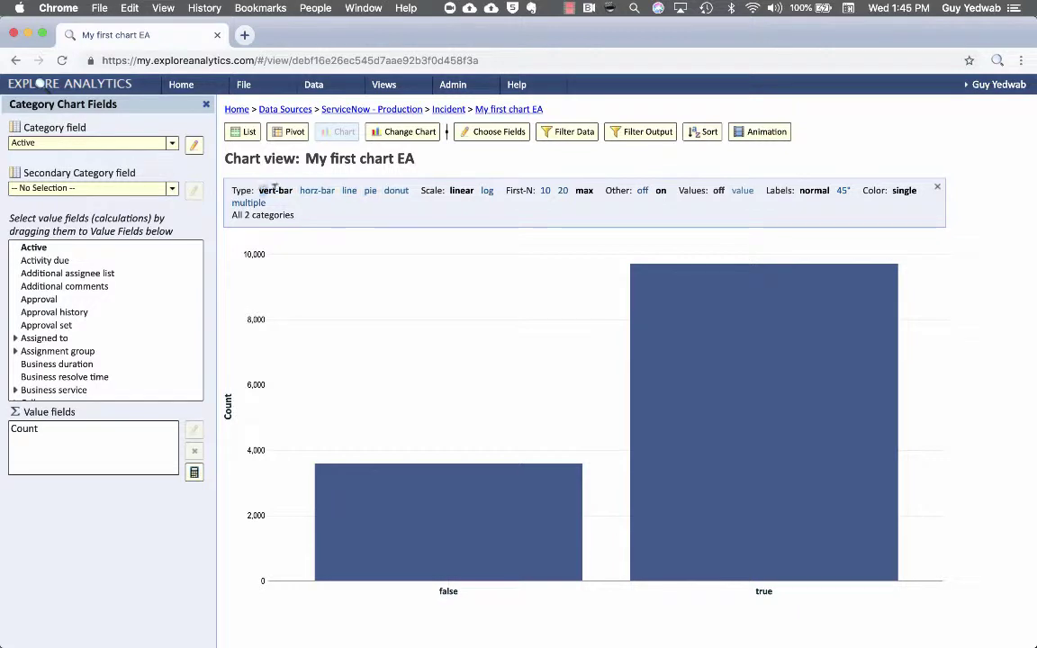
pyautogui.moveTo(260, 189); pyautogui.dragTo(289, 185)
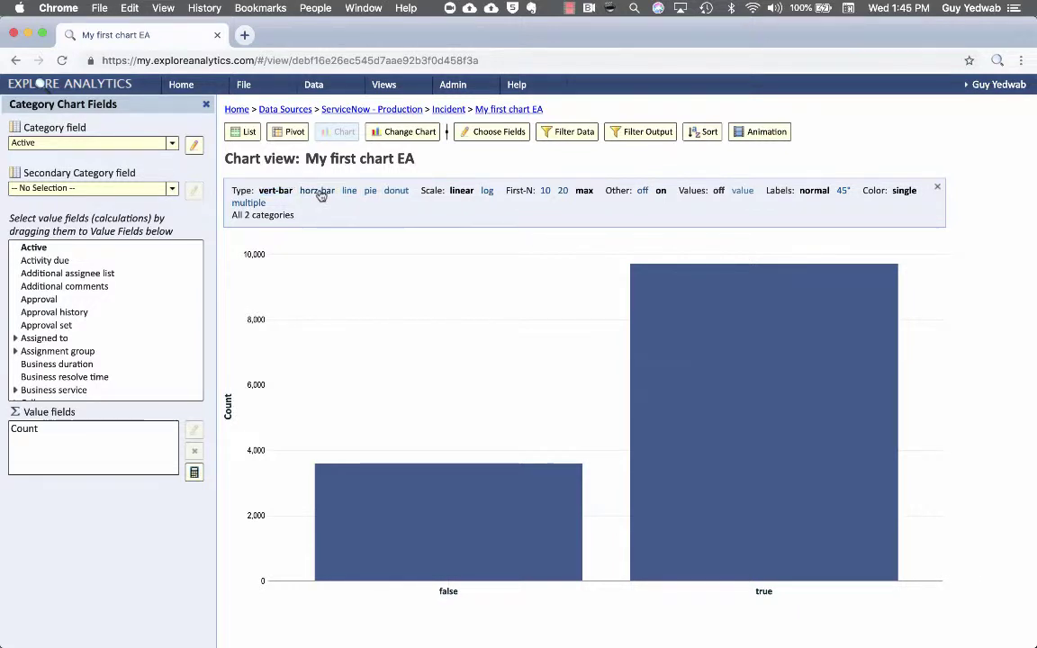
# - Preview the chart as horizontal bar, line, pie and donut, and return it to vertical bar
pyautogui.click(318, 190)
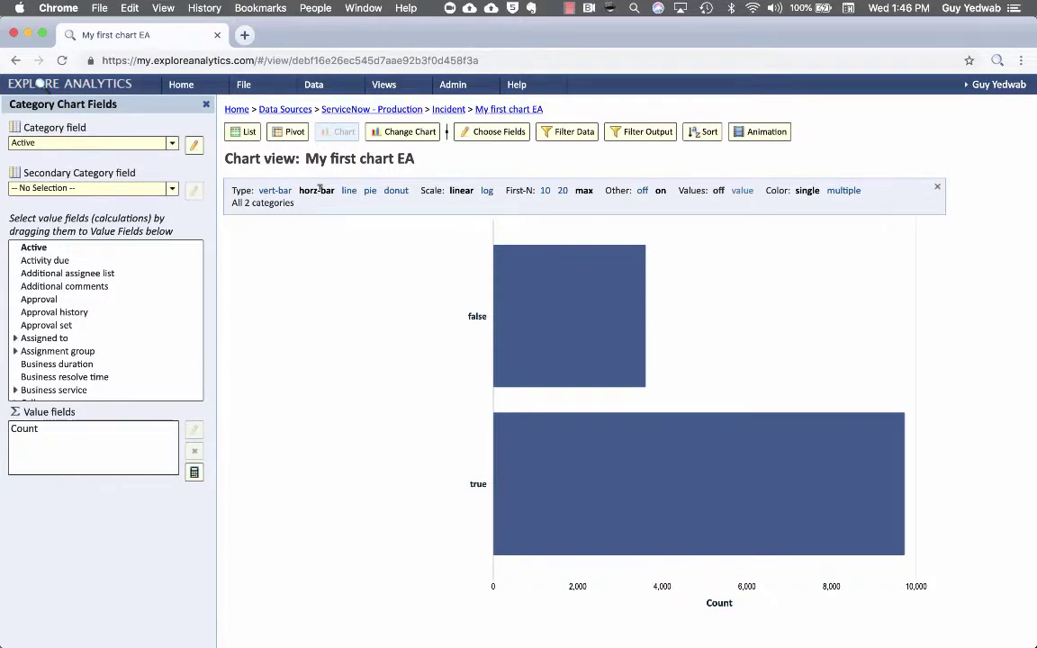
pyautogui.click(348, 191)
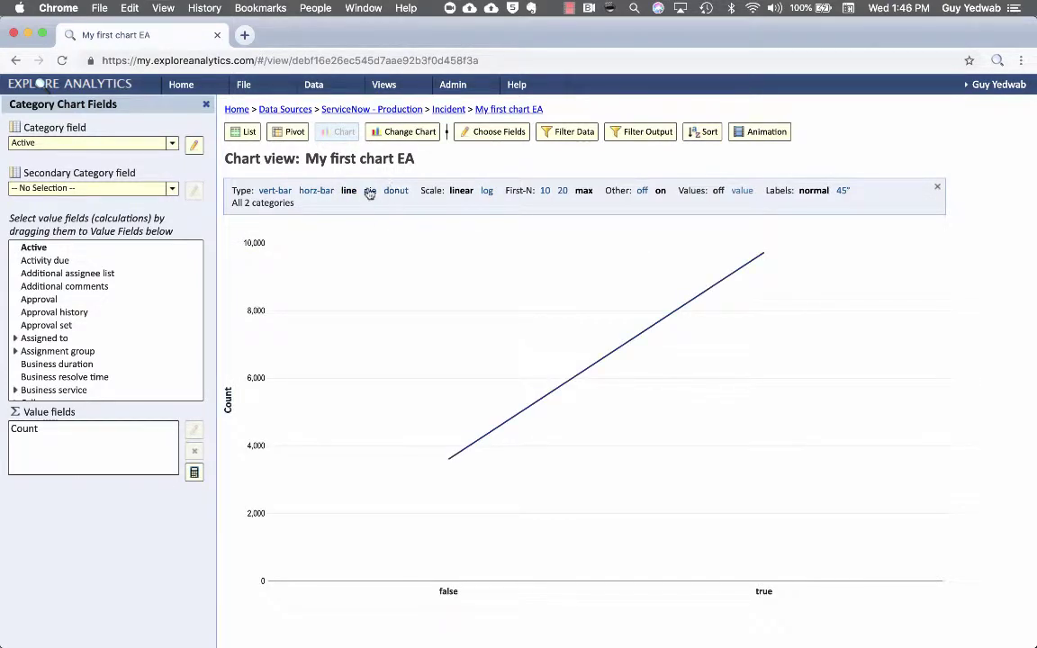
pyautogui.click(369, 191)
pyautogui.click(396, 190)
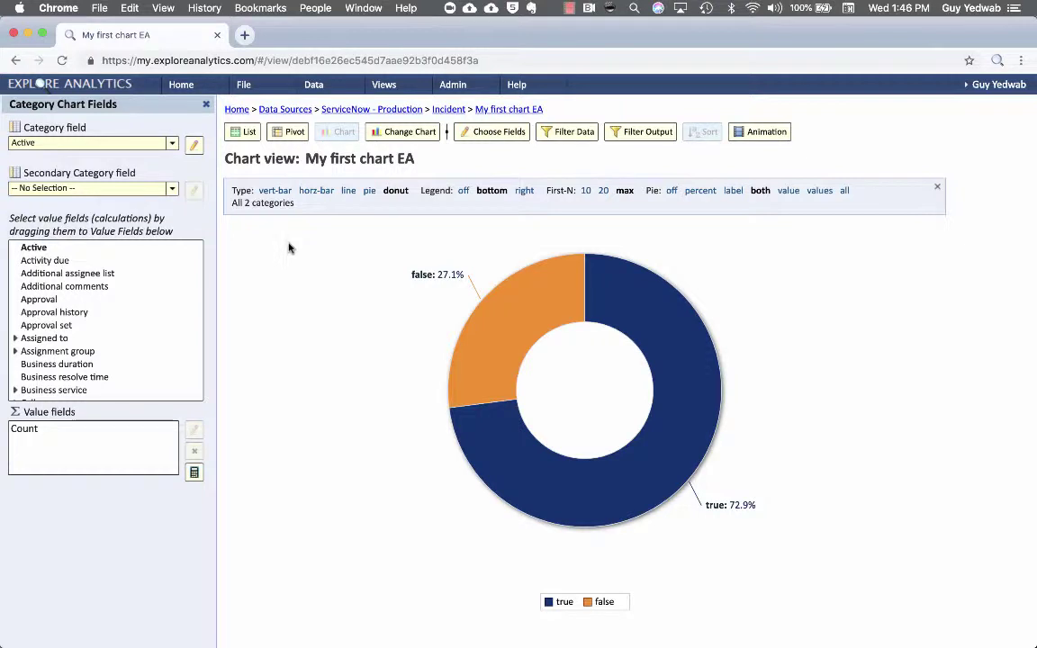
pyautogui.click(275, 190)
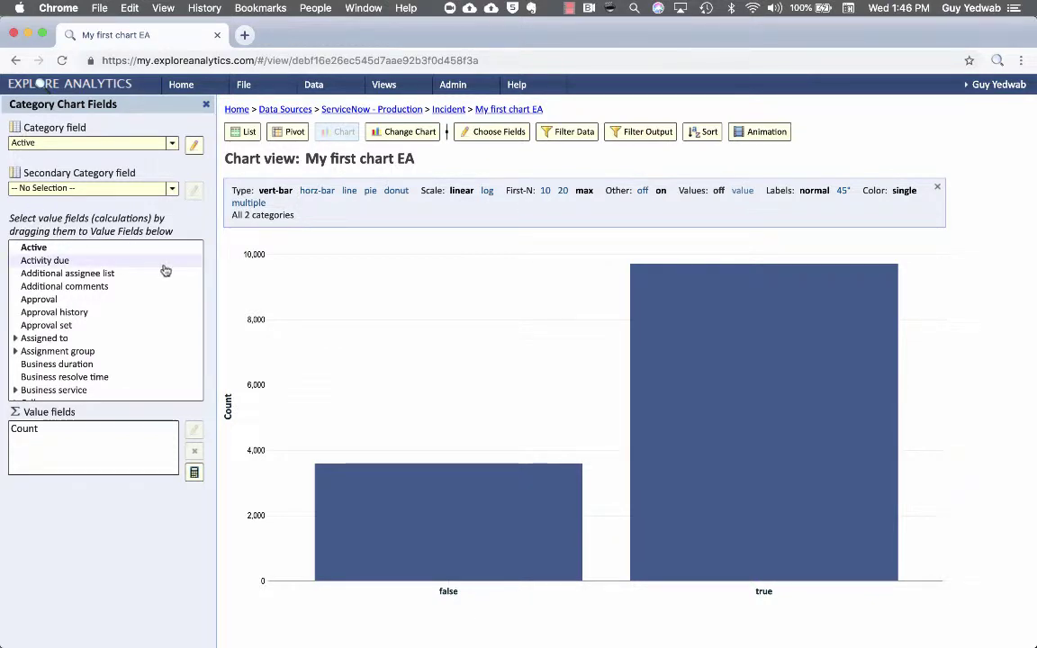
# - Set the chart's category field to Category
pyautogui.moveTo(200, 256)
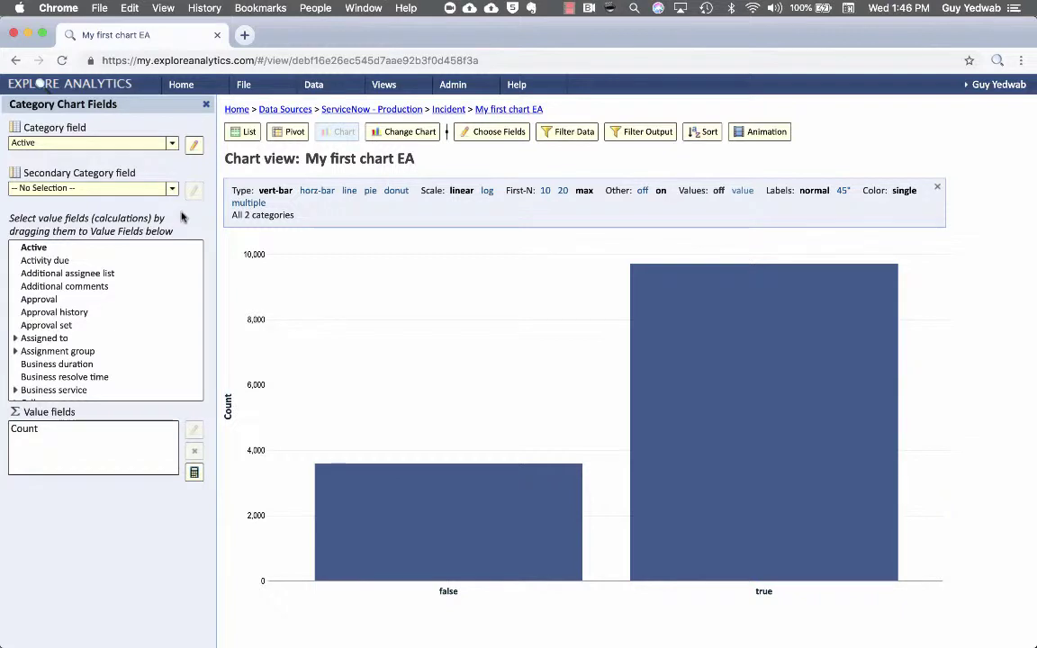
pyautogui.click(90, 141)
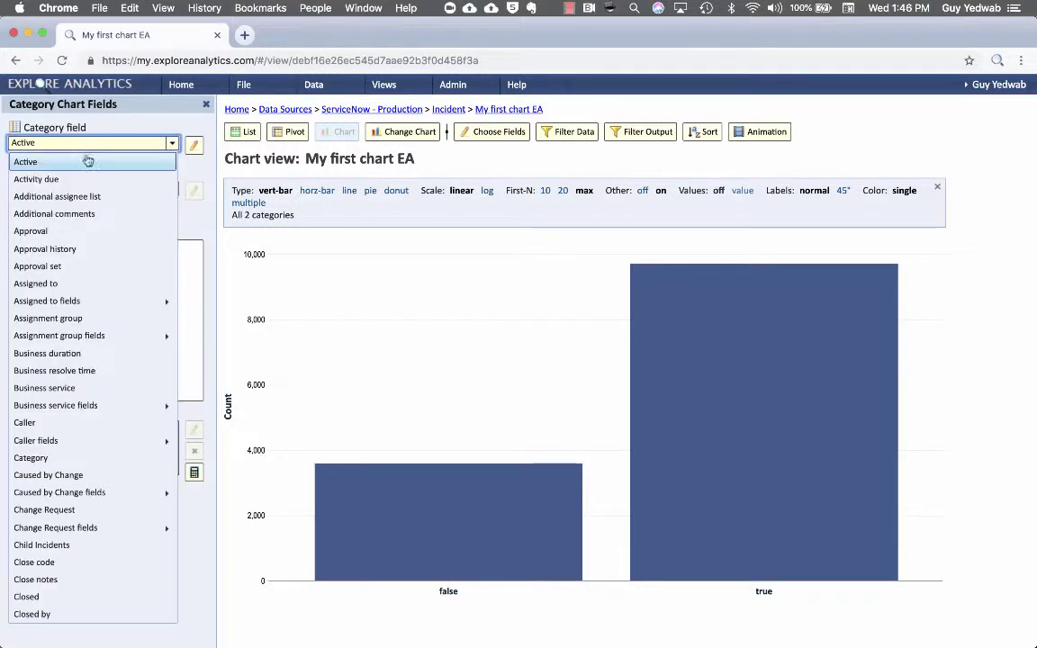
pyautogui.scroll(-1, 94, 423)
pyautogui.click(93, 424)
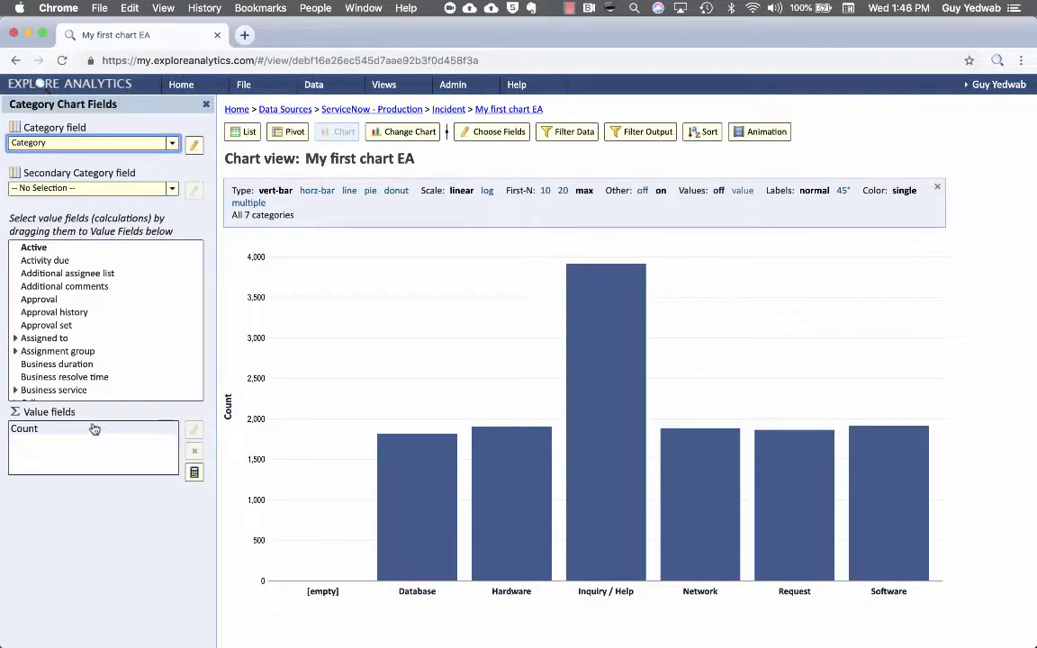
pyautogui.moveTo(382, 335)
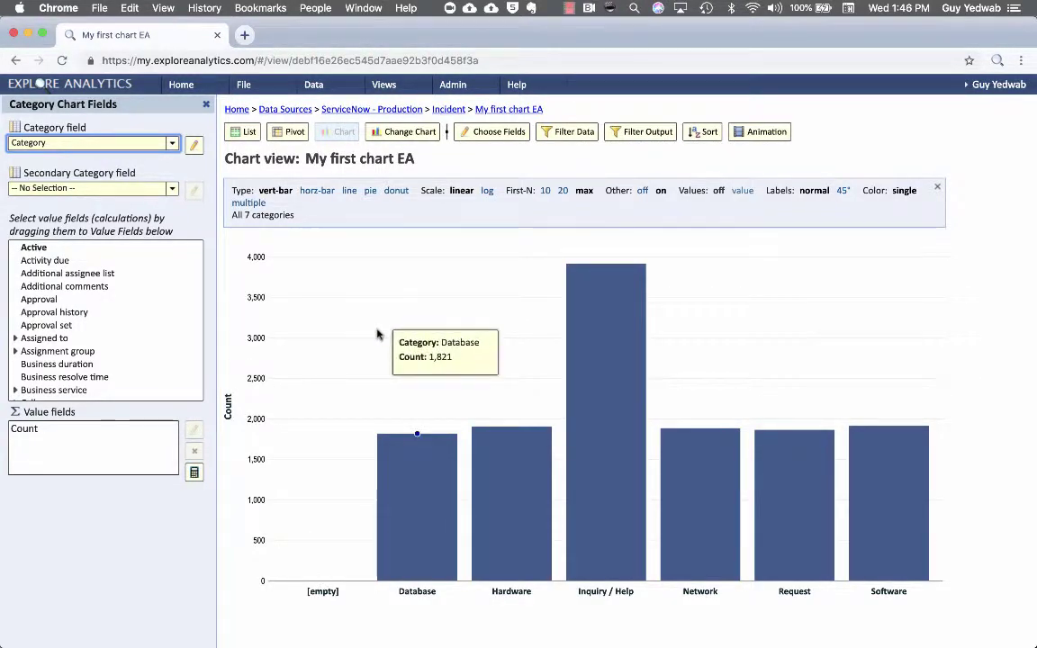
# - Set the chart's secondary category field to Priority, leaving the sub category field without a selection
pyautogui.click(153, 191)
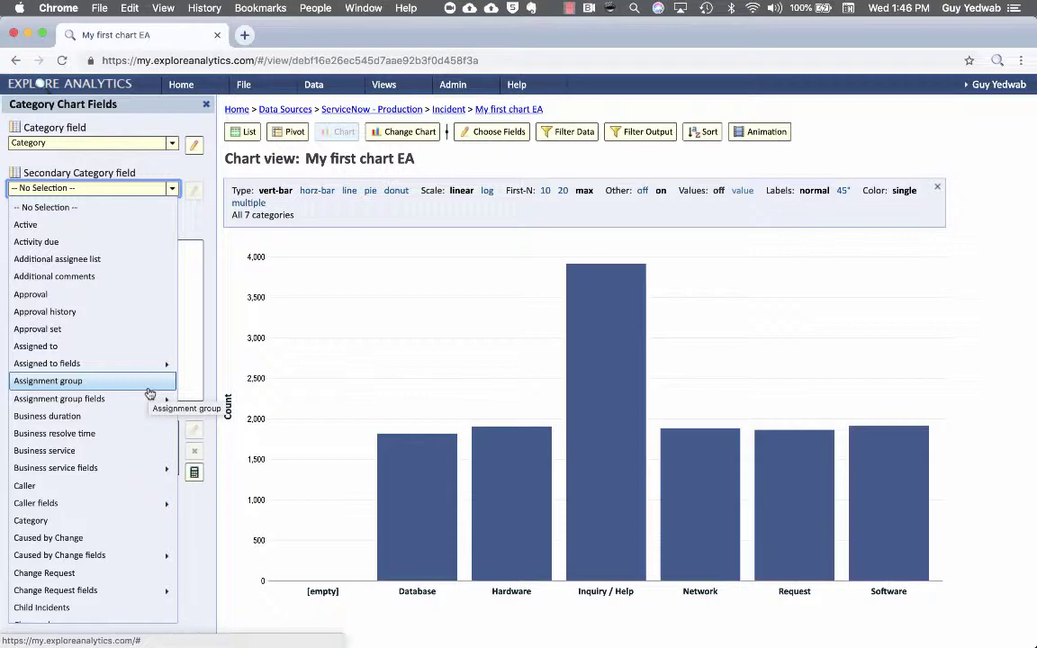
pyautogui.scroll(-10, 149, 393)
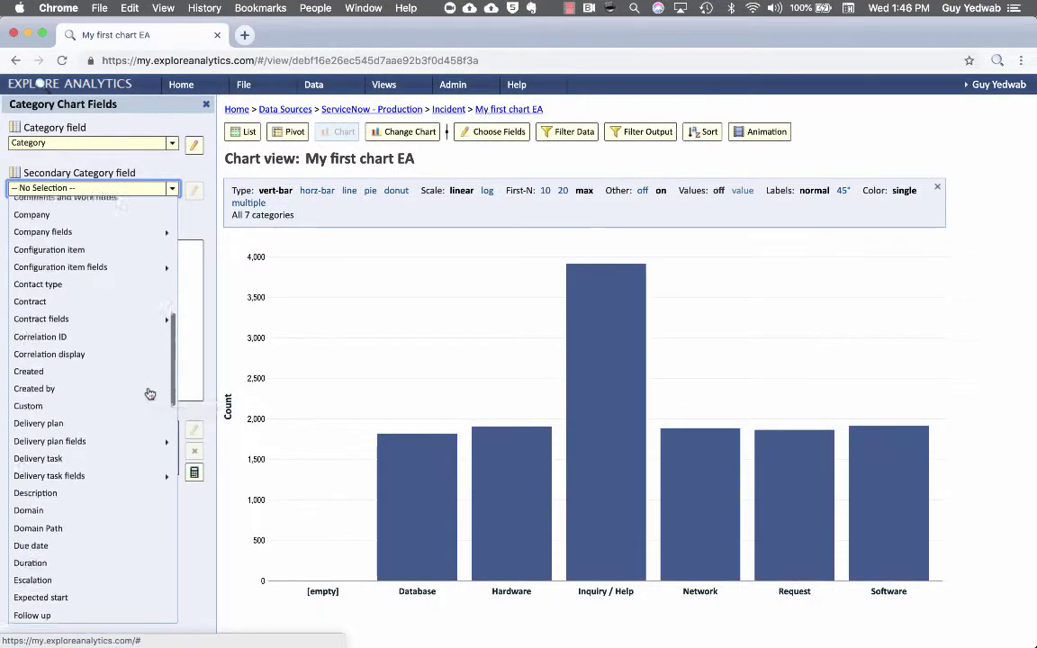
pyautogui.scroll(-8, 149, 394)
pyautogui.click(132, 418)
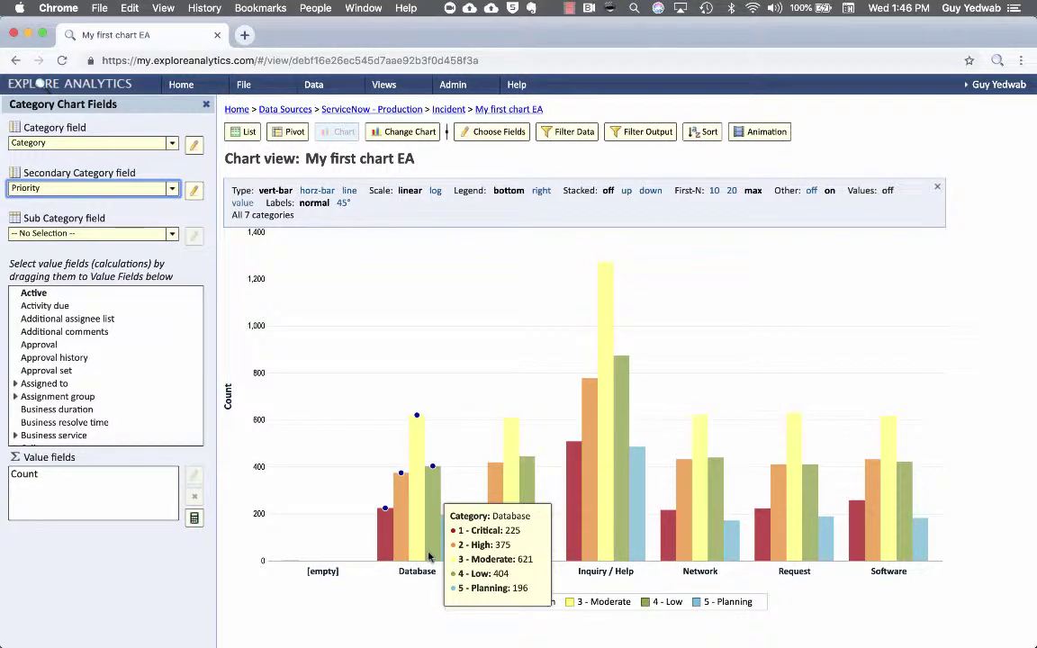
pyautogui.click(171, 234)
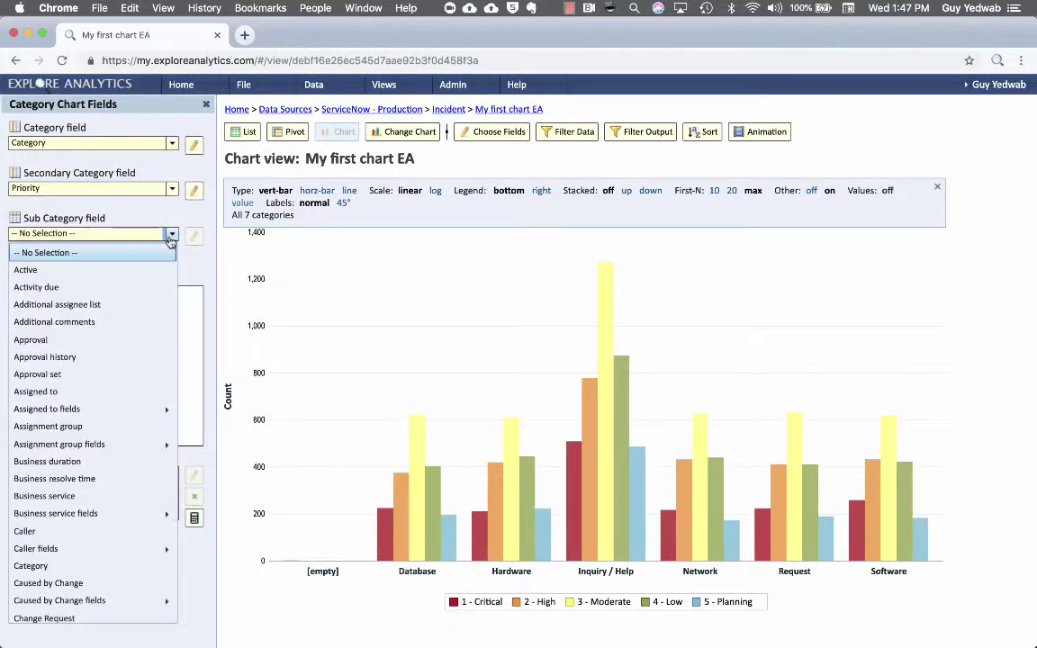
pyautogui.click(174, 218)
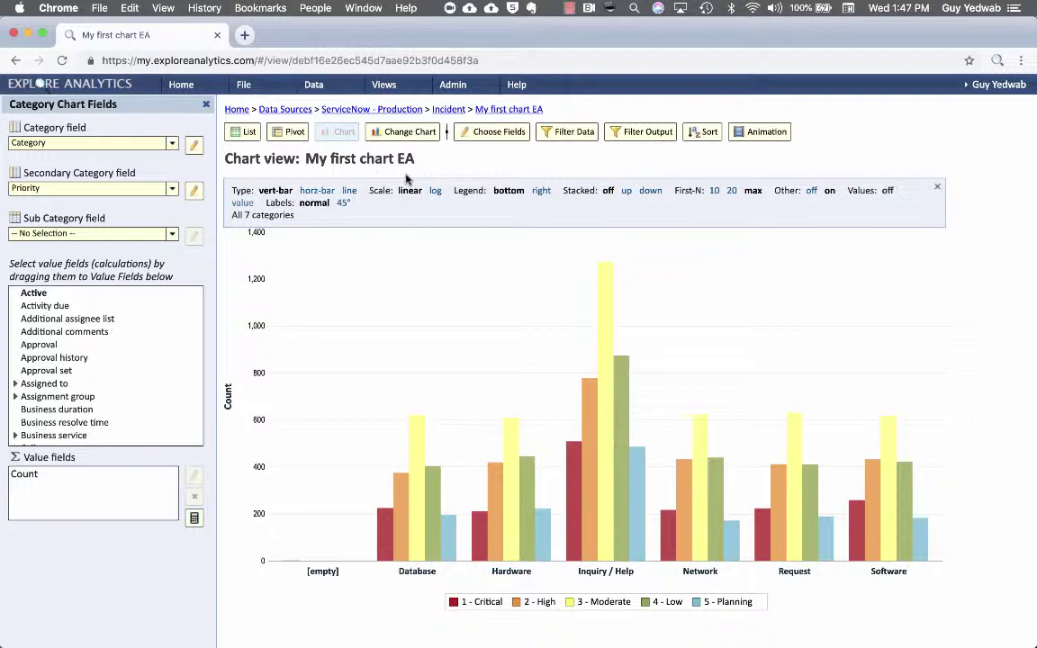
# - Filter the chart data to records where Active = true and apply the filter
pyautogui.click(568, 133)
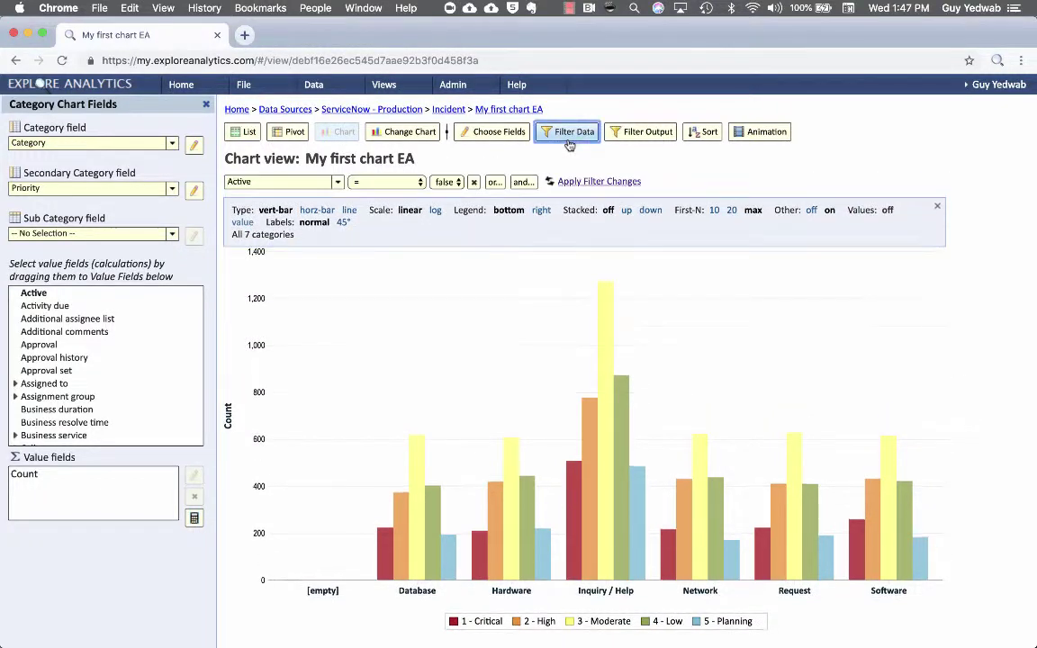
pyautogui.click(453, 185)
pyautogui.click(454, 192)
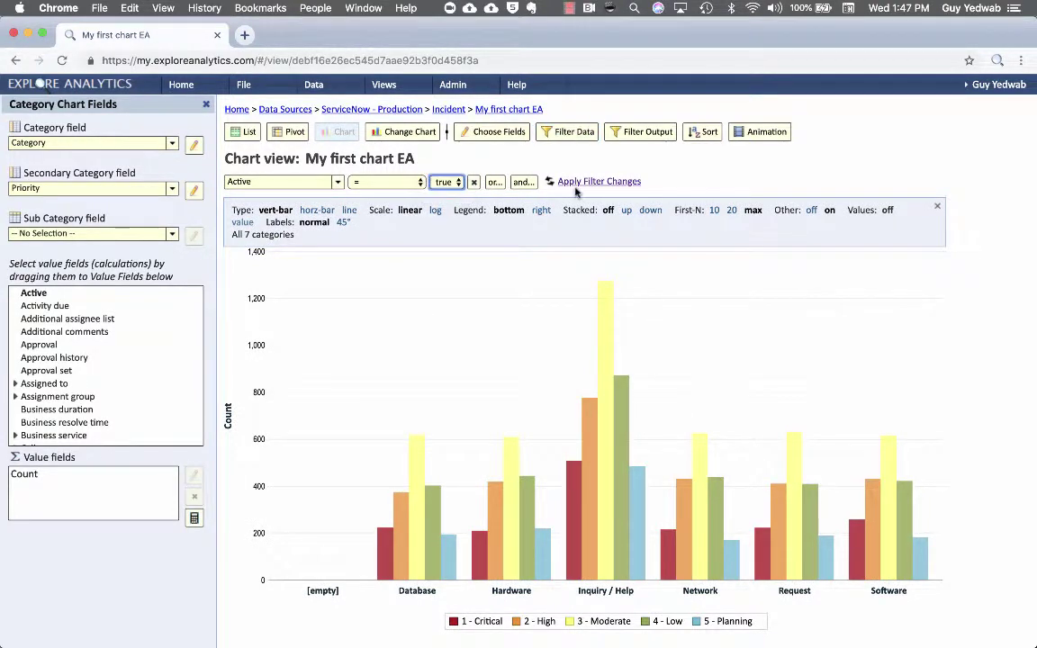
pyautogui.click(522, 182)
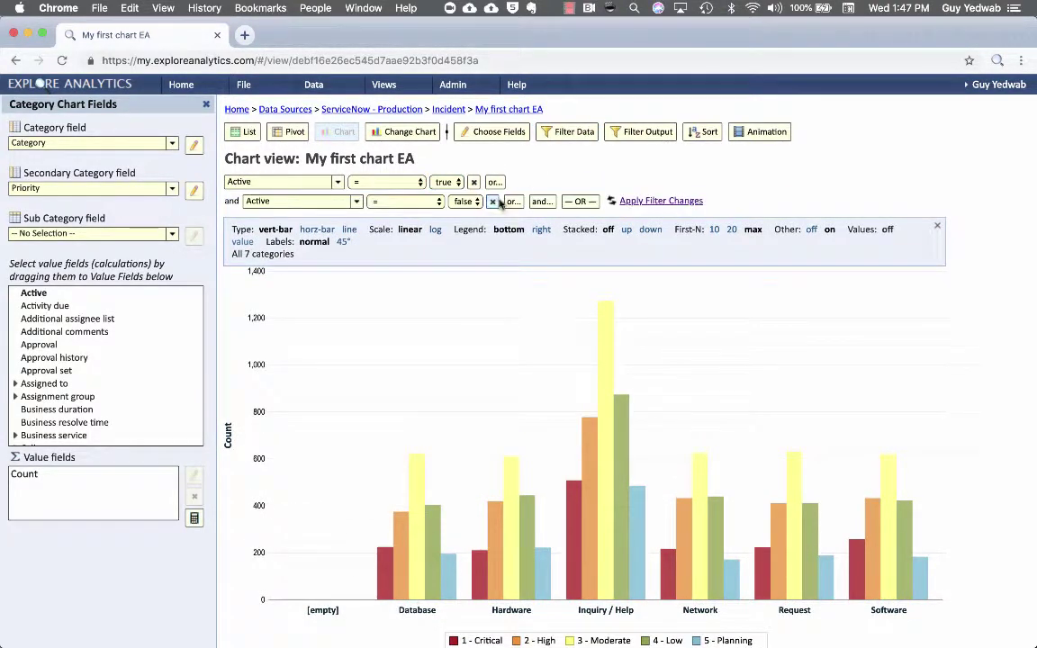
pyautogui.click(493, 201)
pyautogui.click(625, 181)
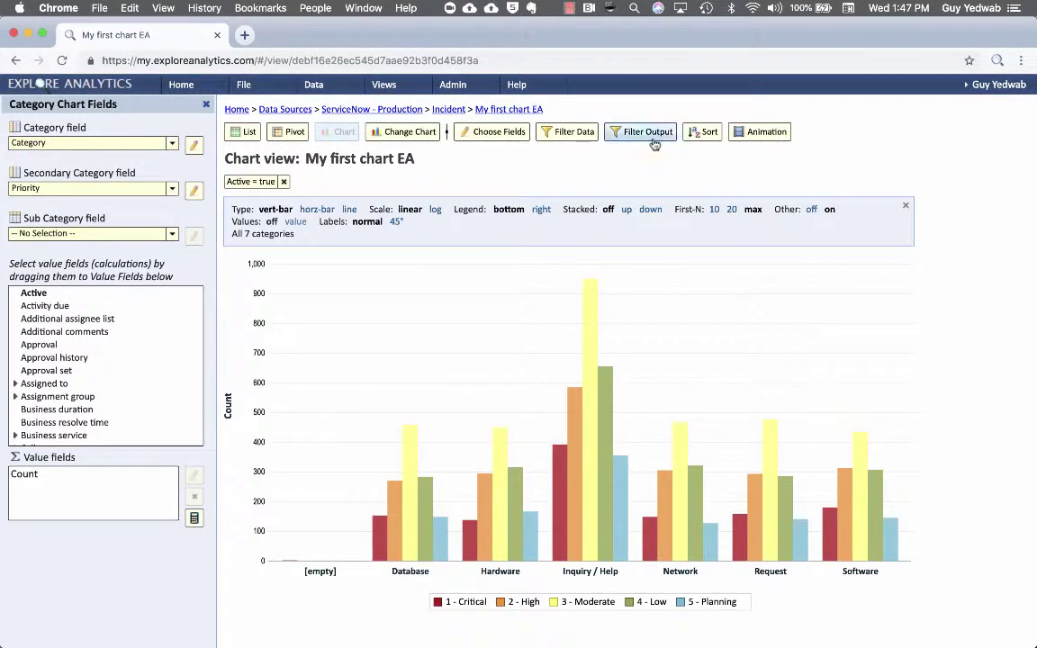
# - Draft an output filter for 1 - Critical > 100, and remove the condition without applying it
pyautogui.click(641, 131)
pyautogui.scroll(-1, 438, 212)
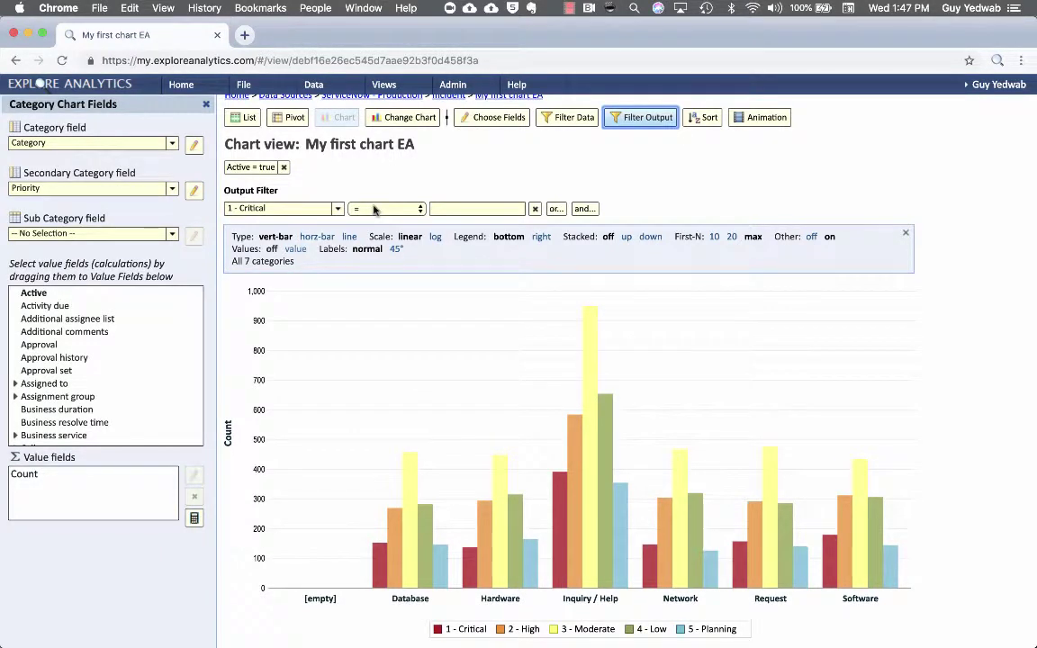
pyautogui.click(337, 209)
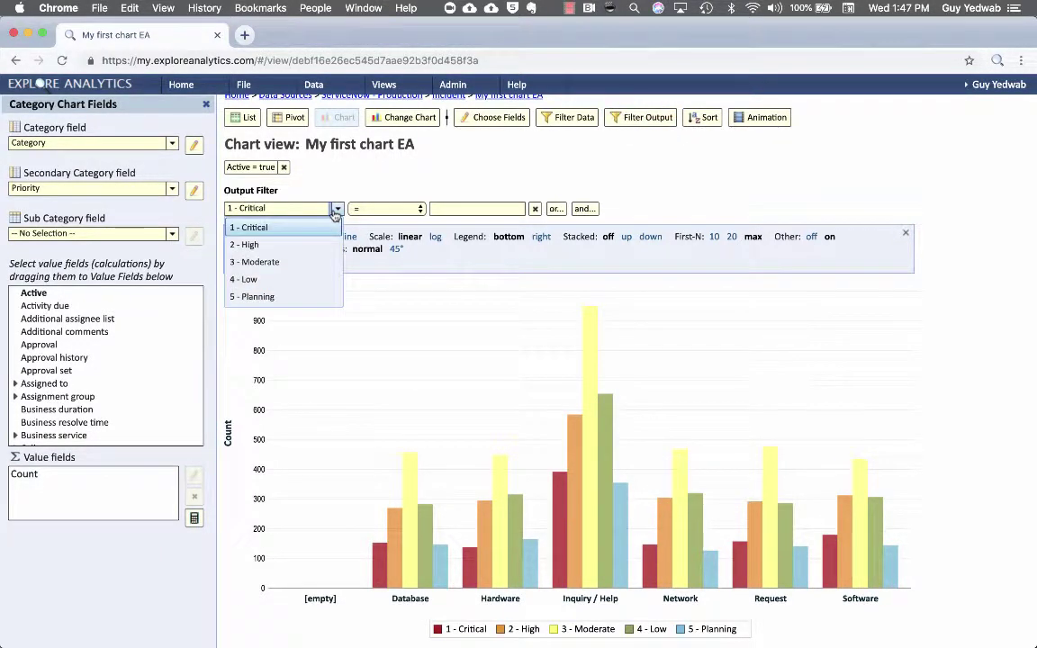
pyautogui.click(335, 212)
pyautogui.click(353, 206)
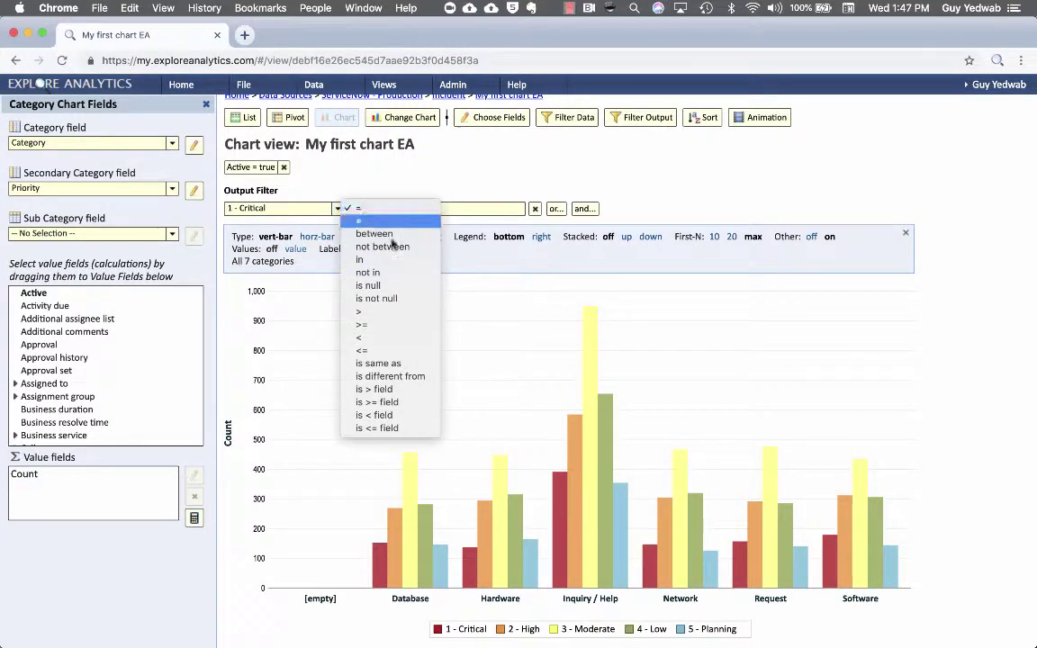
pyautogui.click(387, 311)
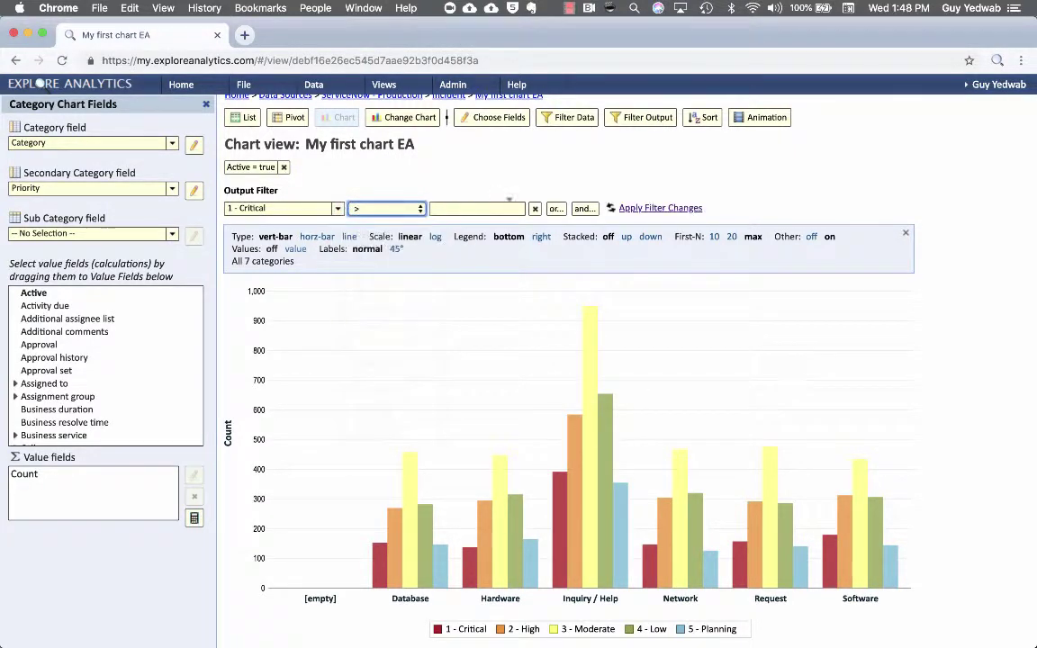
pyautogui.click(472, 208)
pyautogui.write('100')
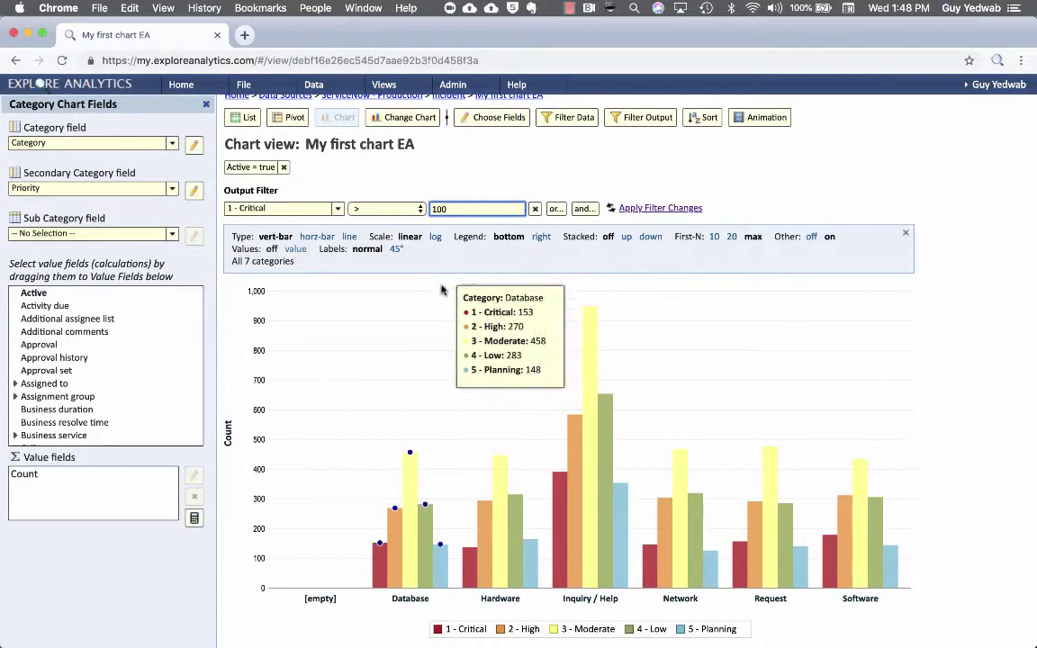
pyautogui.click(534, 209)
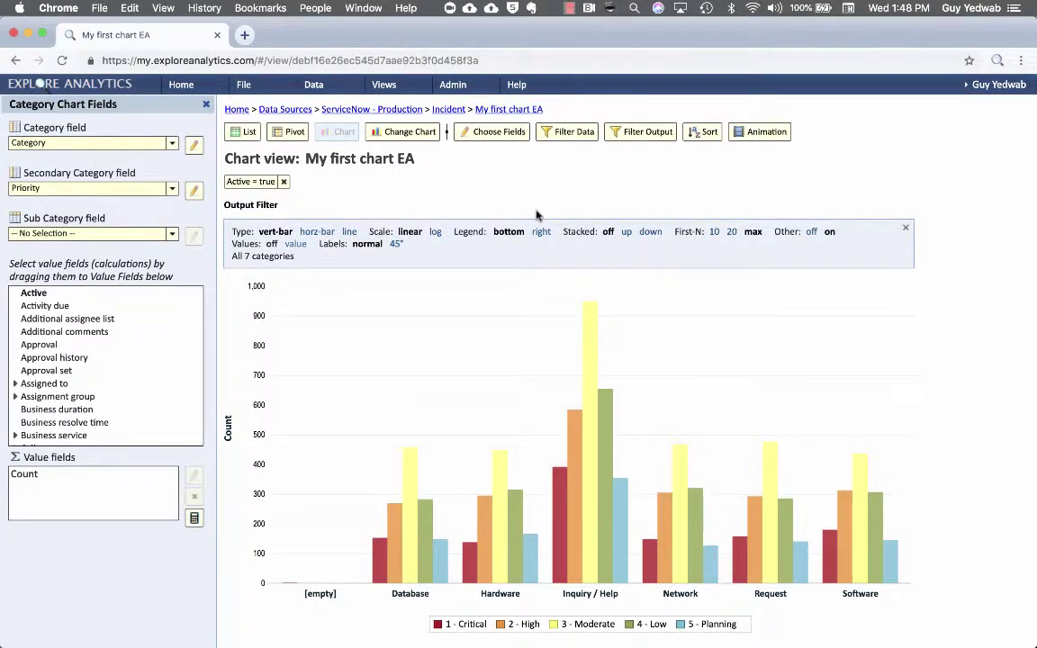
# - Sort the category chart by Count from largest to smallest
pyautogui.click(707, 137)
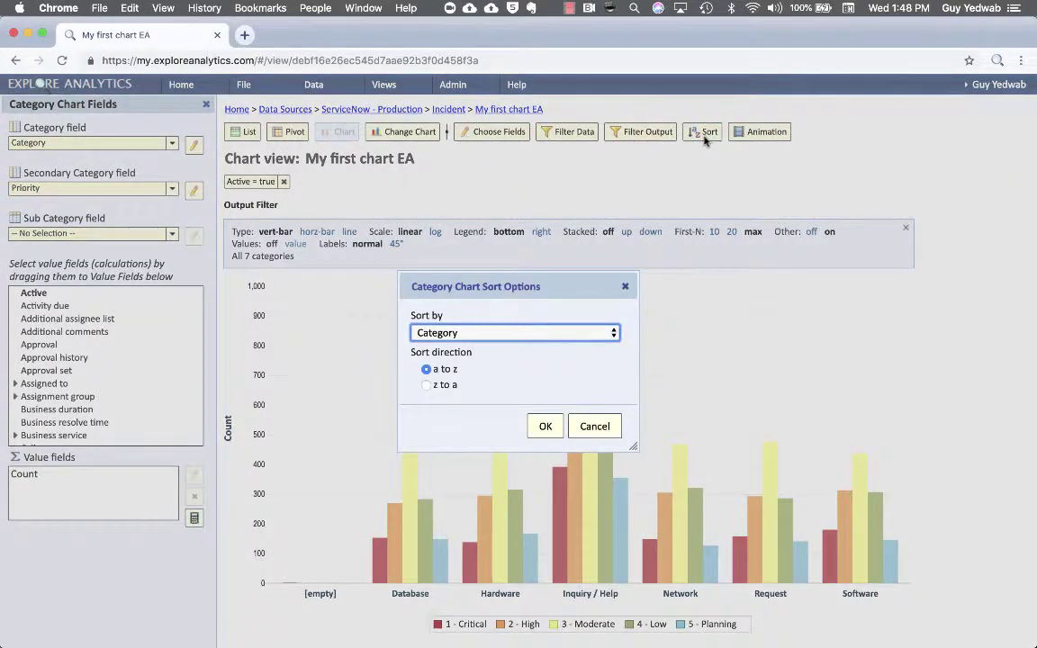
pyautogui.click(569, 333)
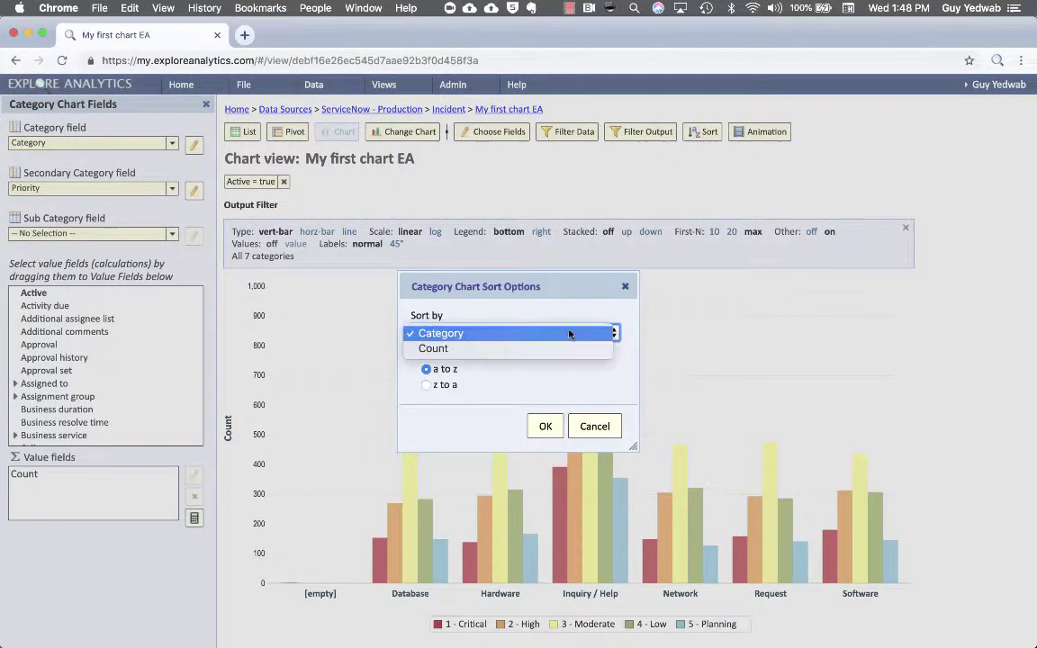
pyautogui.click(564, 349)
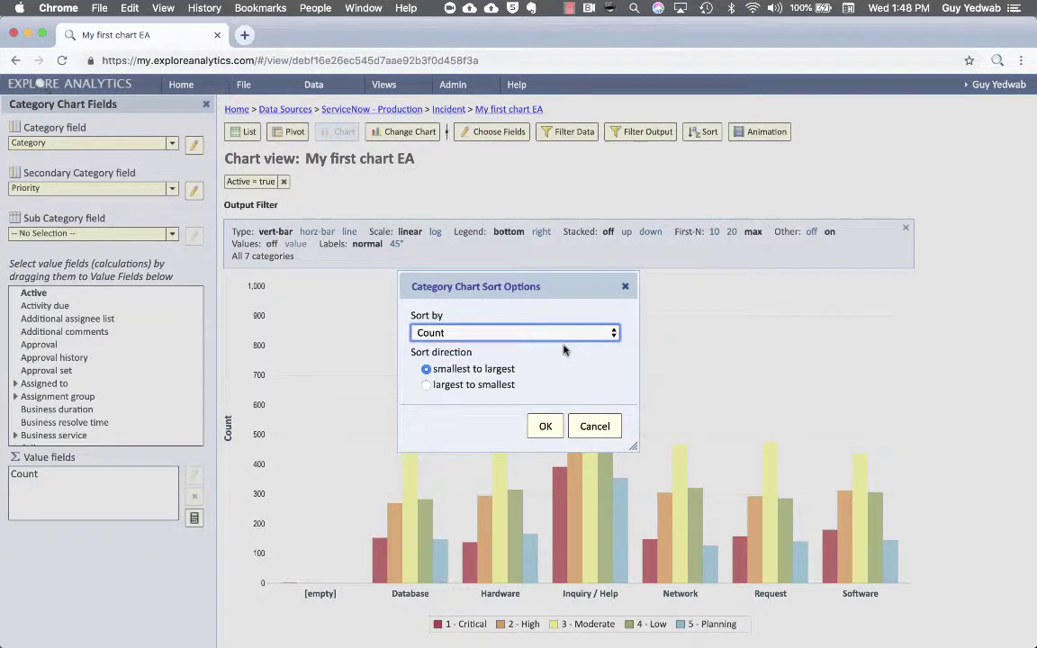
pyautogui.click(506, 386)
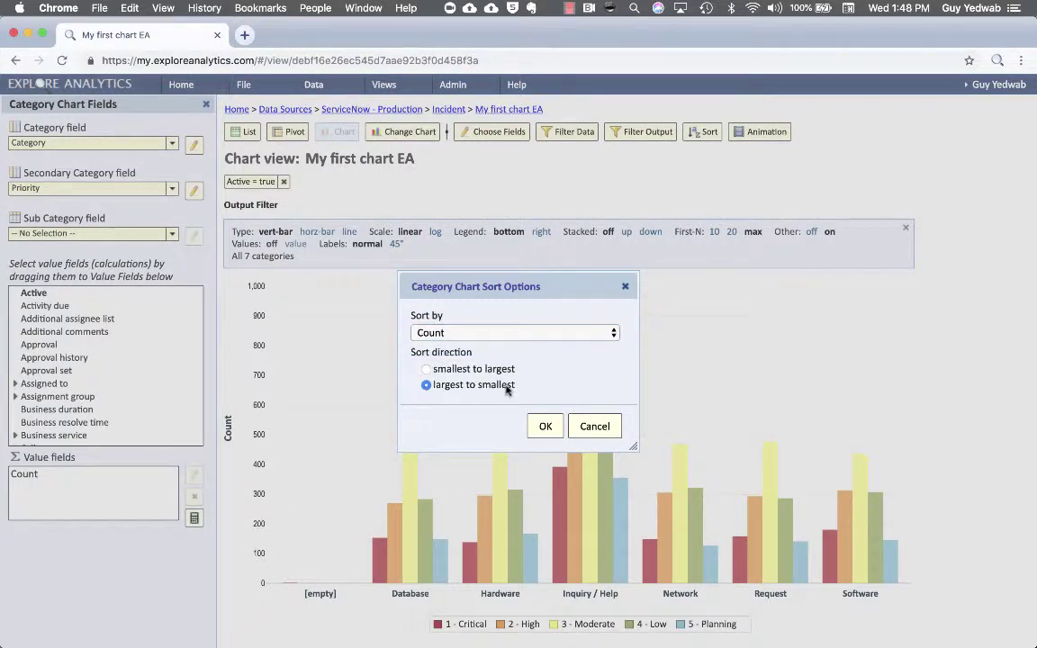
pyautogui.click(536, 423)
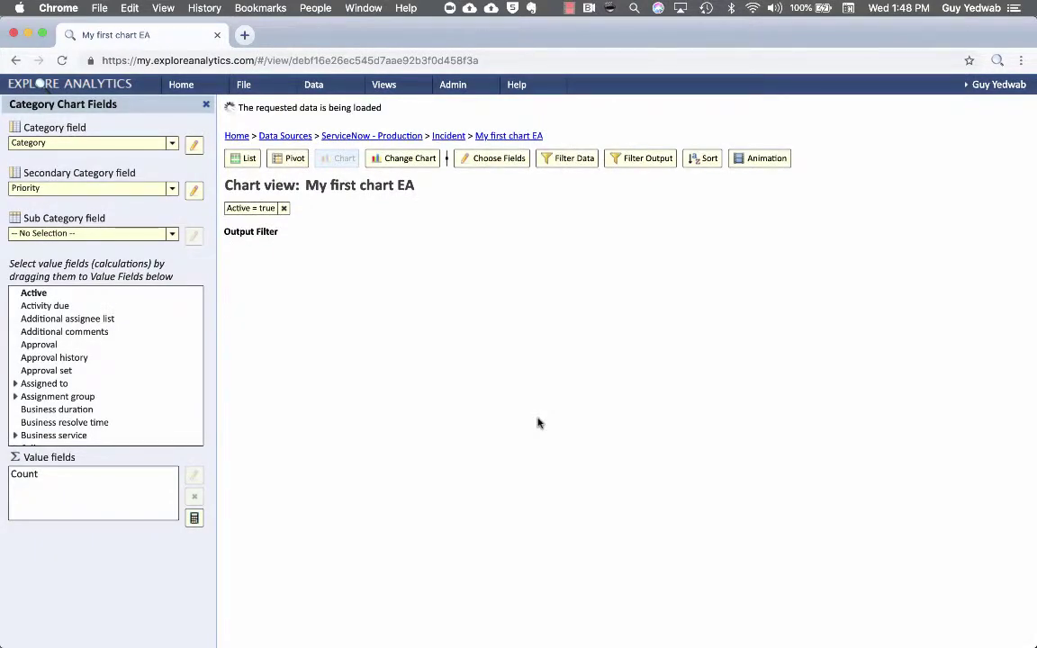
pyautogui.moveTo(319, 459)
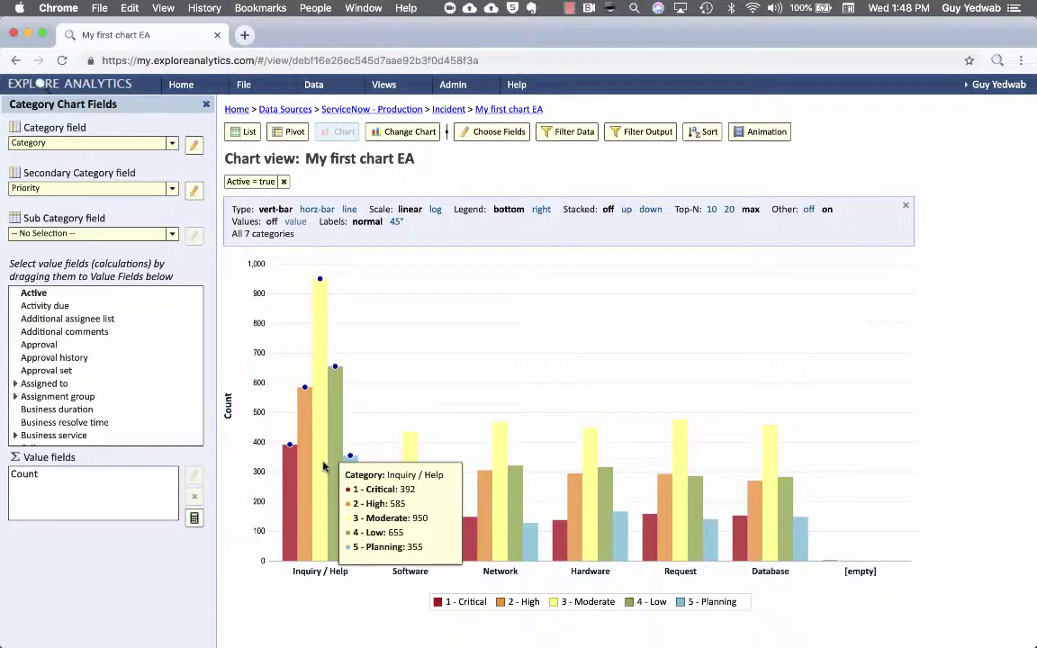
pyautogui.moveTo(587, 258)
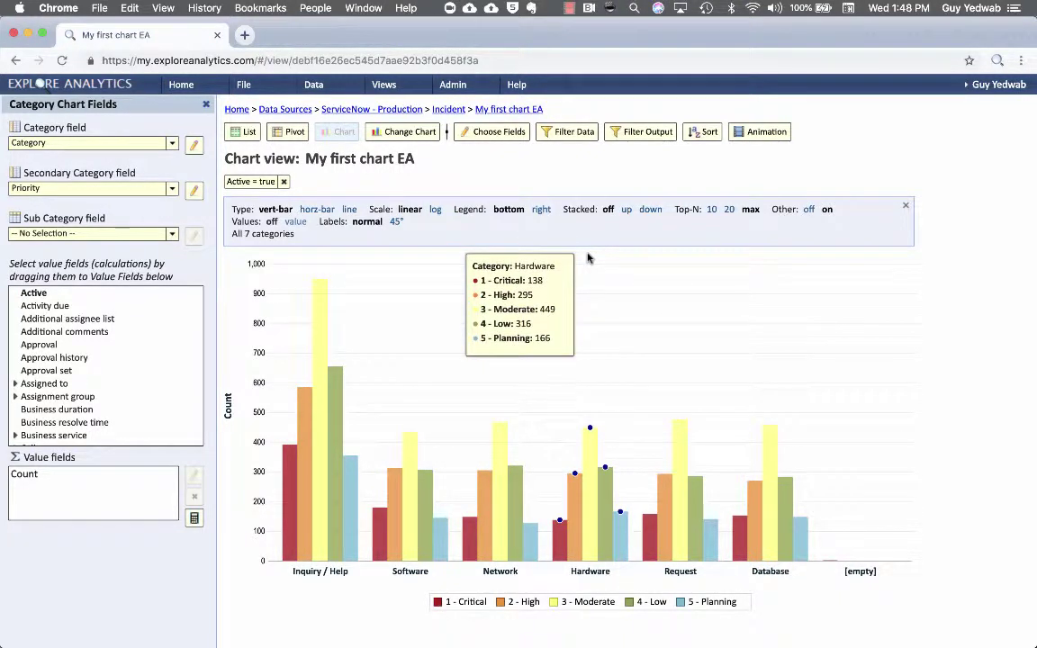
# - Add an animation to the chart with Assignment group as the page-level field, sorted a to z with "ALL" included
pyautogui.click(743, 135)
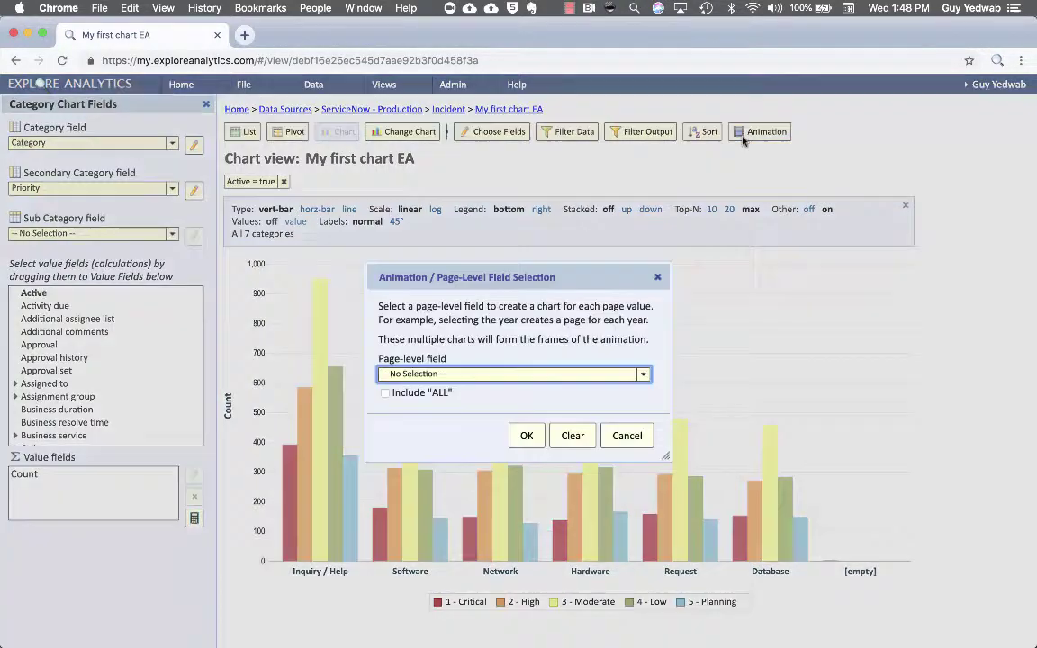
pyautogui.click(441, 374)
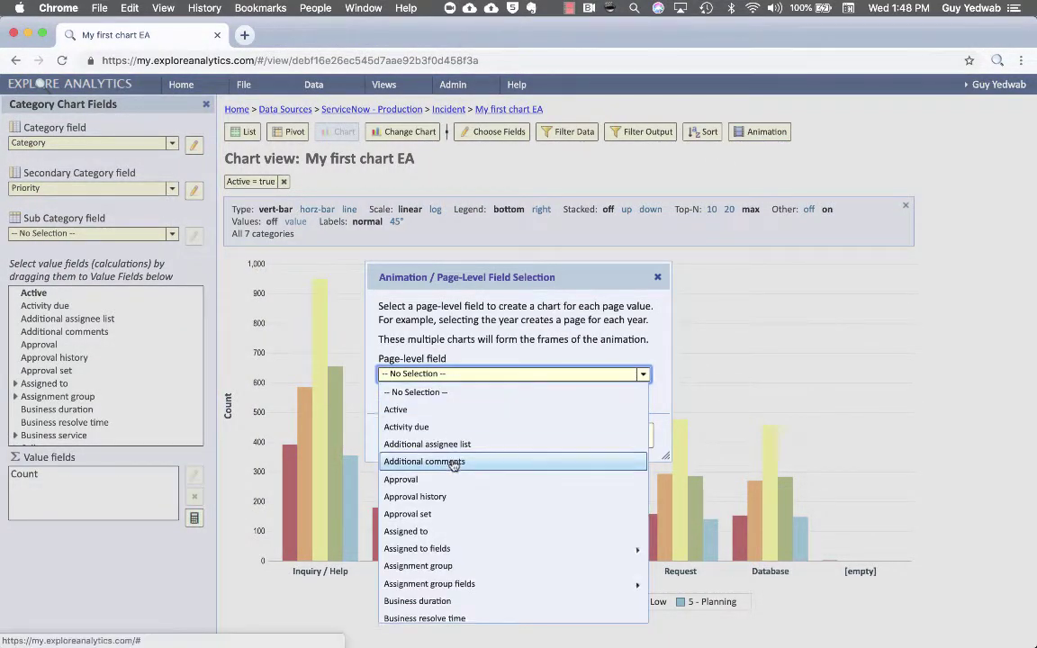
pyautogui.scroll(-1, 452, 495)
pyautogui.click(452, 498)
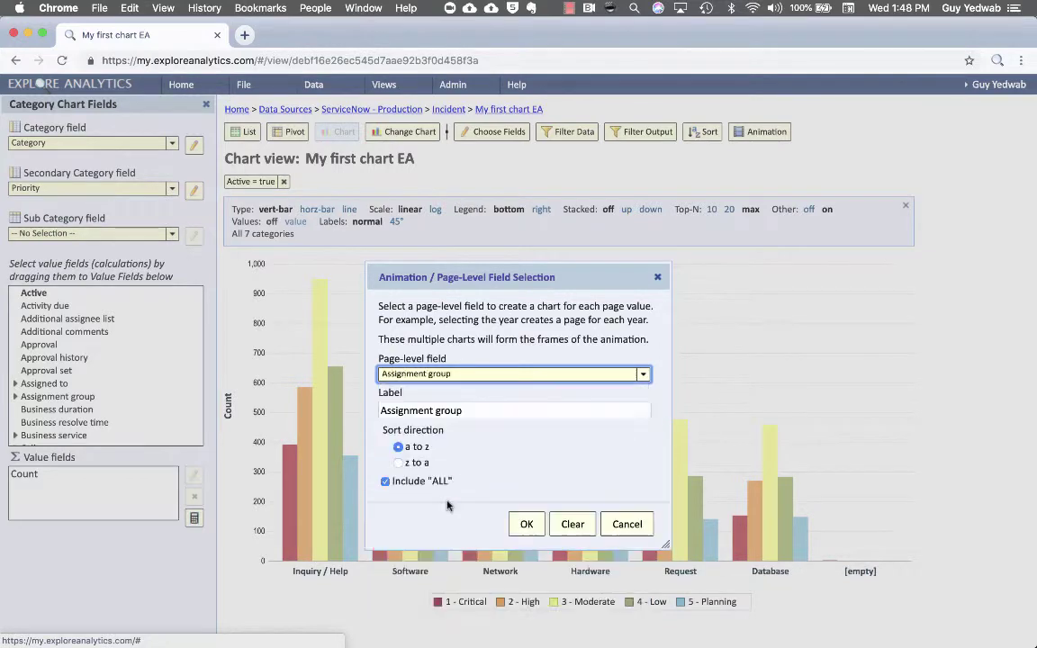
pyautogui.click(522, 522)
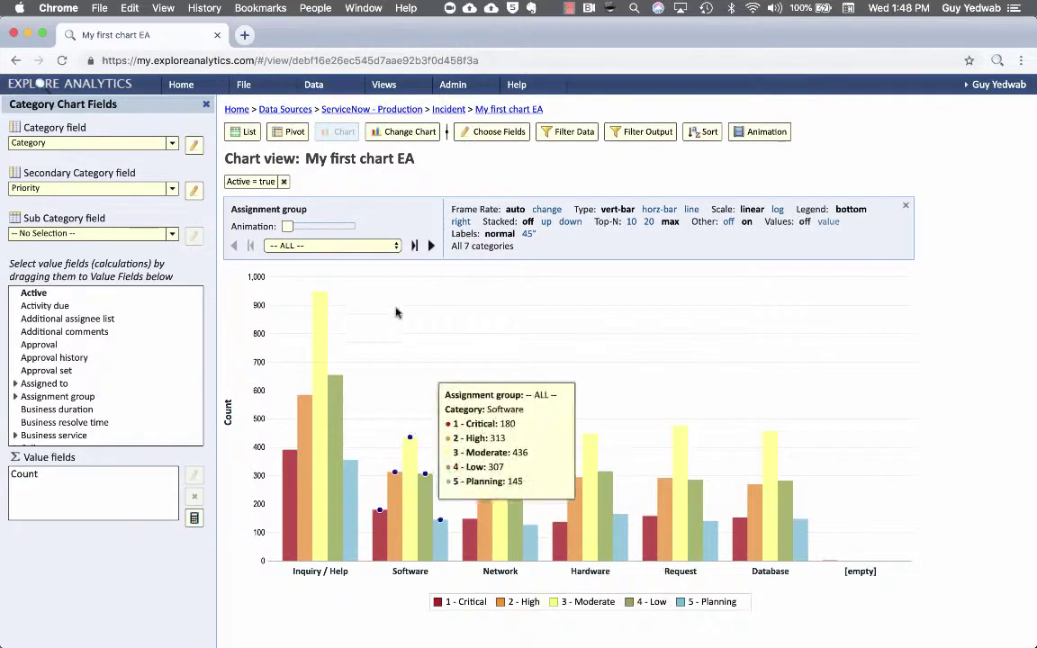
# - View the chart for the Boise and Database San Diego assignment groups, and return it to -- ALL --
pyautogui.click(381, 249)
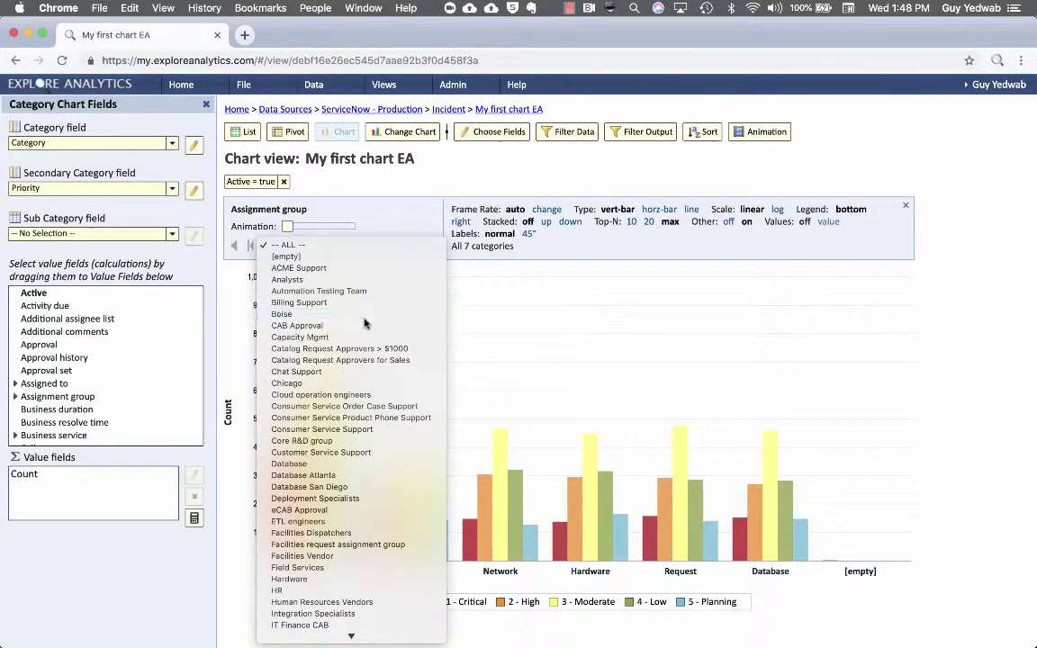
pyautogui.click(359, 313)
pyautogui.click(347, 251)
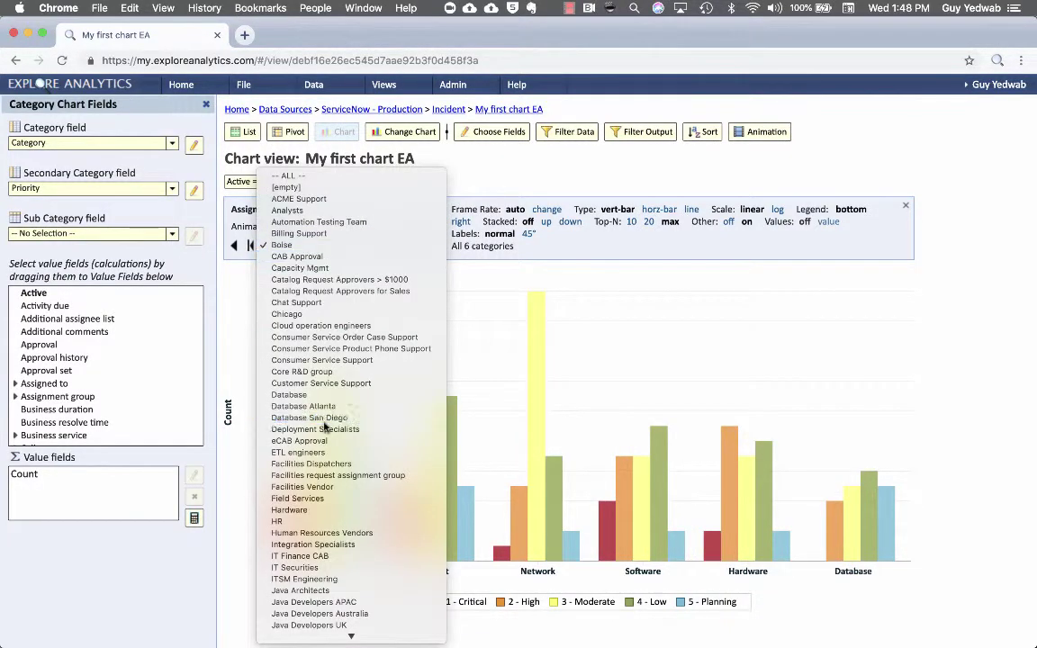
pyautogui.click(327, 430)
pyautogui.click(354, 245)
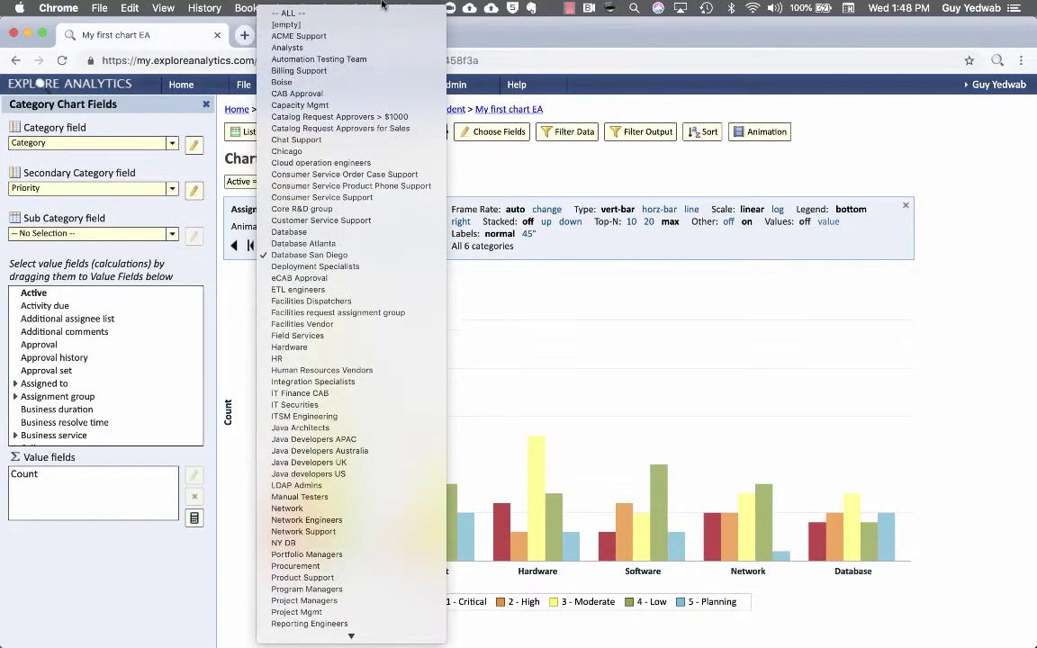
pyautogui.click(306, 7)
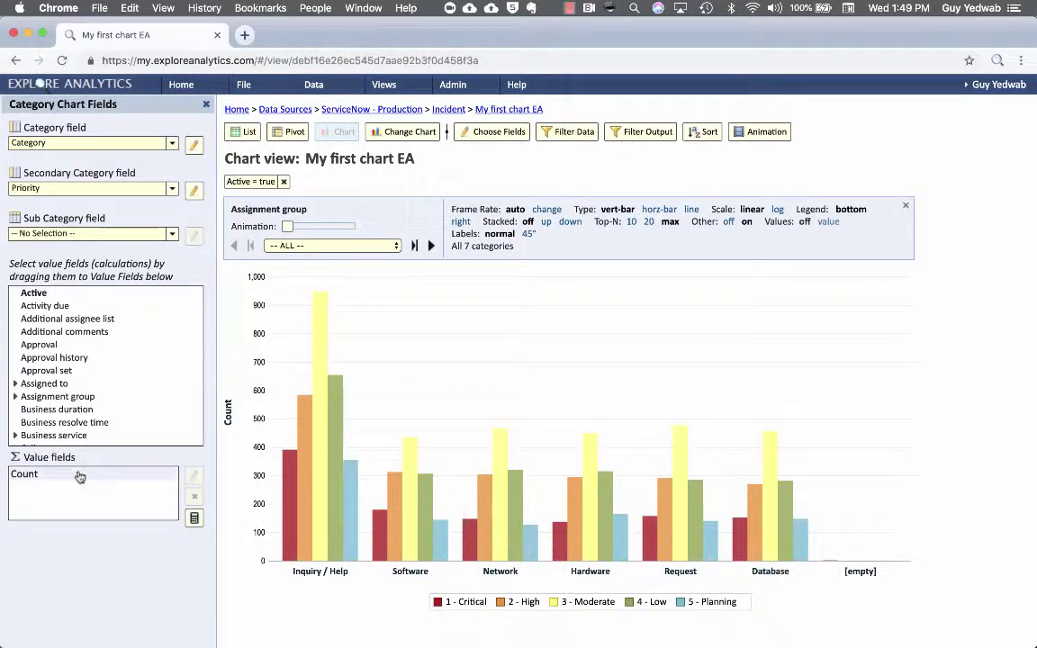
# - Add the Caused by Change field to the chart's value fields below Count
pyautogui.moveTo(349, 394)
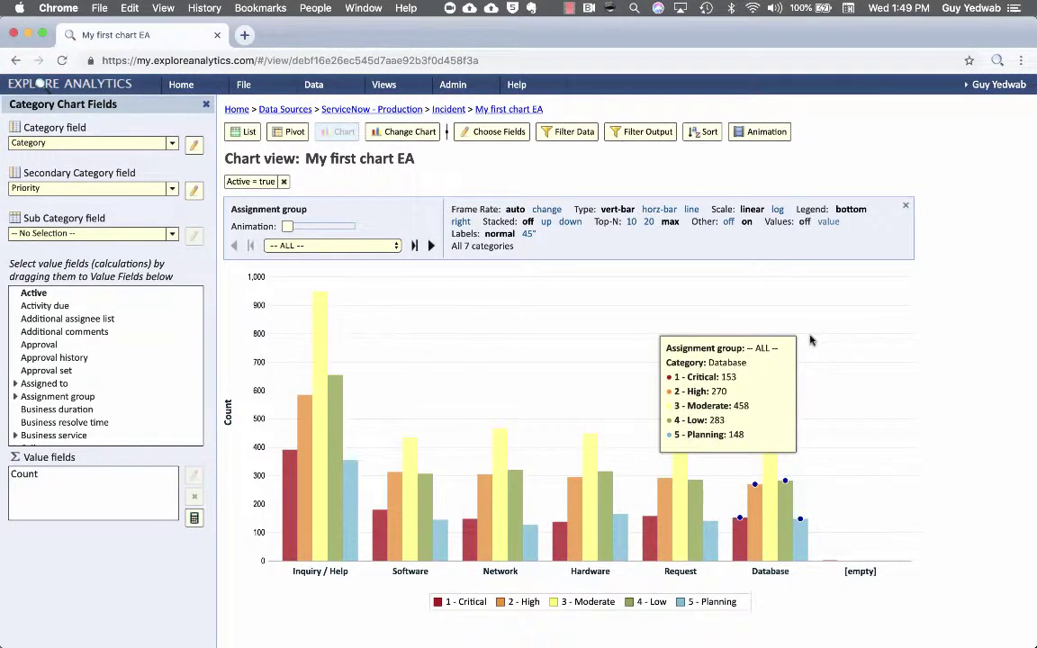
pyautogui.scroll(-5, 127, 401)
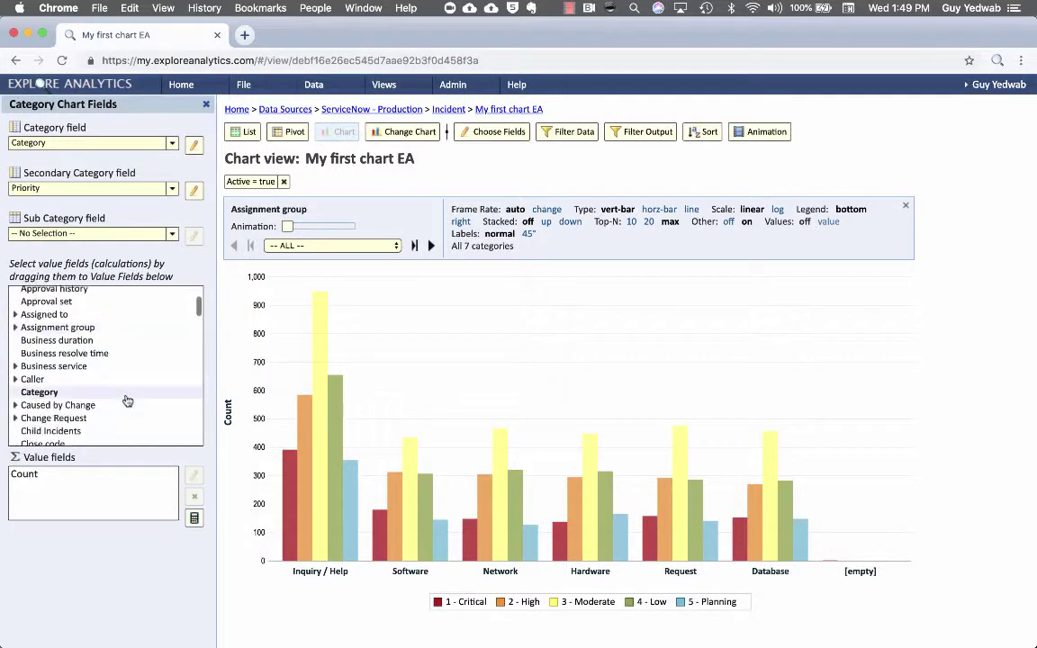
pyautogui.scroll(-8, 127, 400)
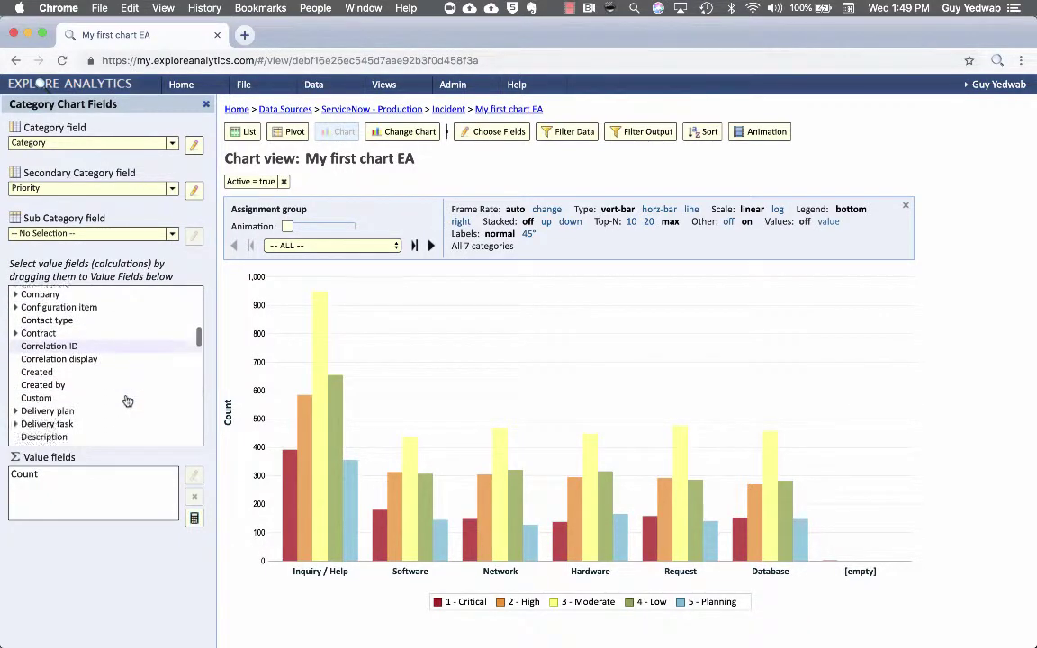
pyautogui.scroll(-8, 126, 401)
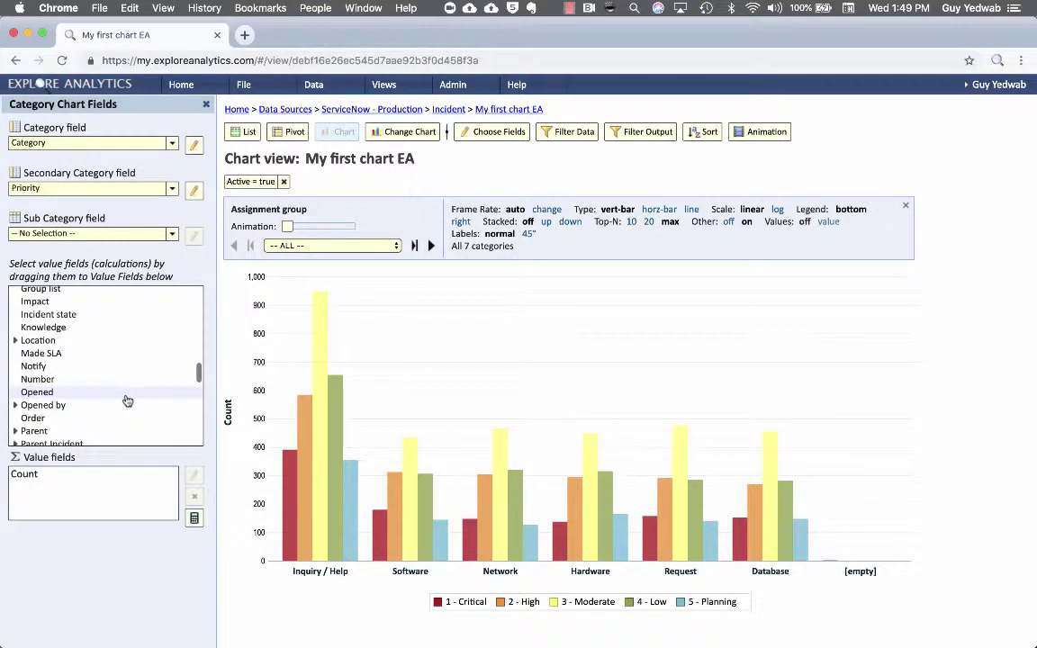
pyautogui.scroll(-1, 127, 400)
pyautogui.scroll(-4, 127, 400)
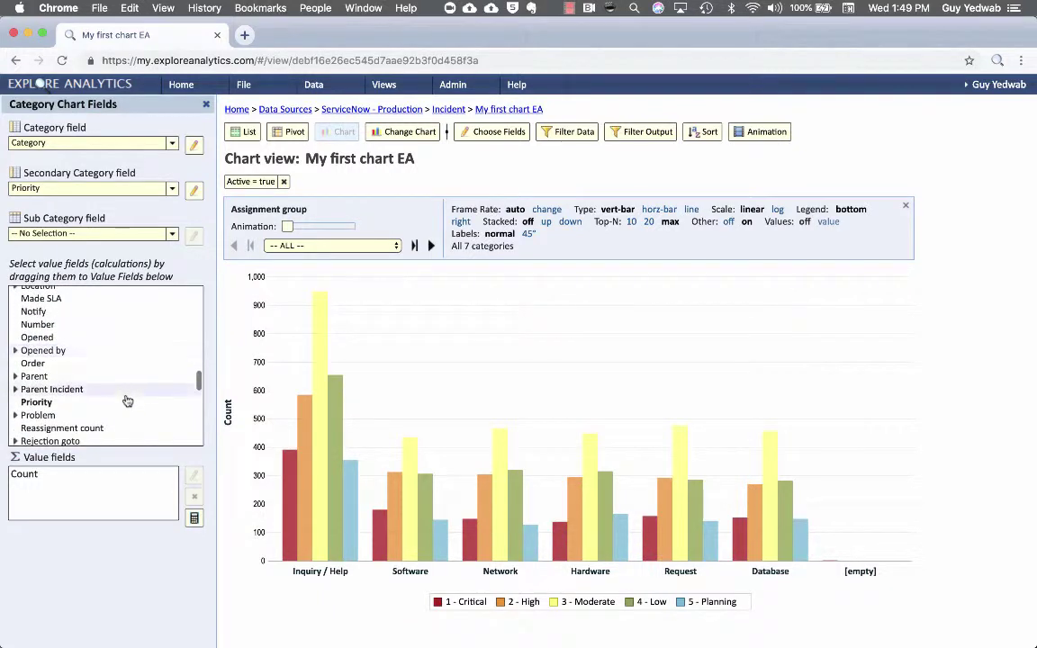
pyautogui.scroll(-3, 127, 400)
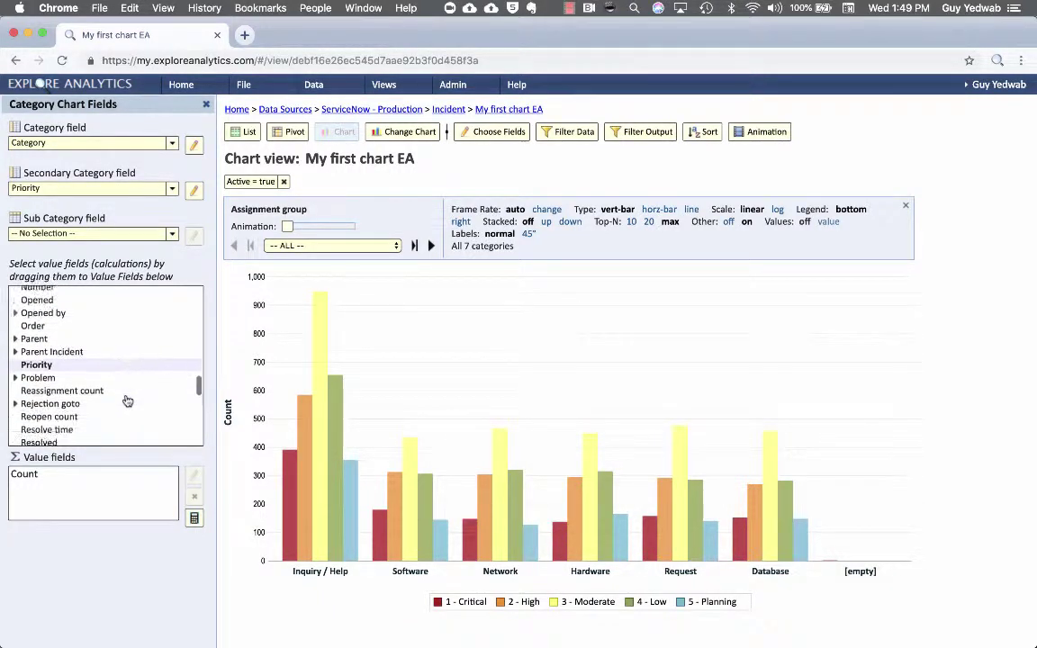
pyautogui.scroll(-5, 127, 400)
pyautogui.scroll(20, 127, 401)
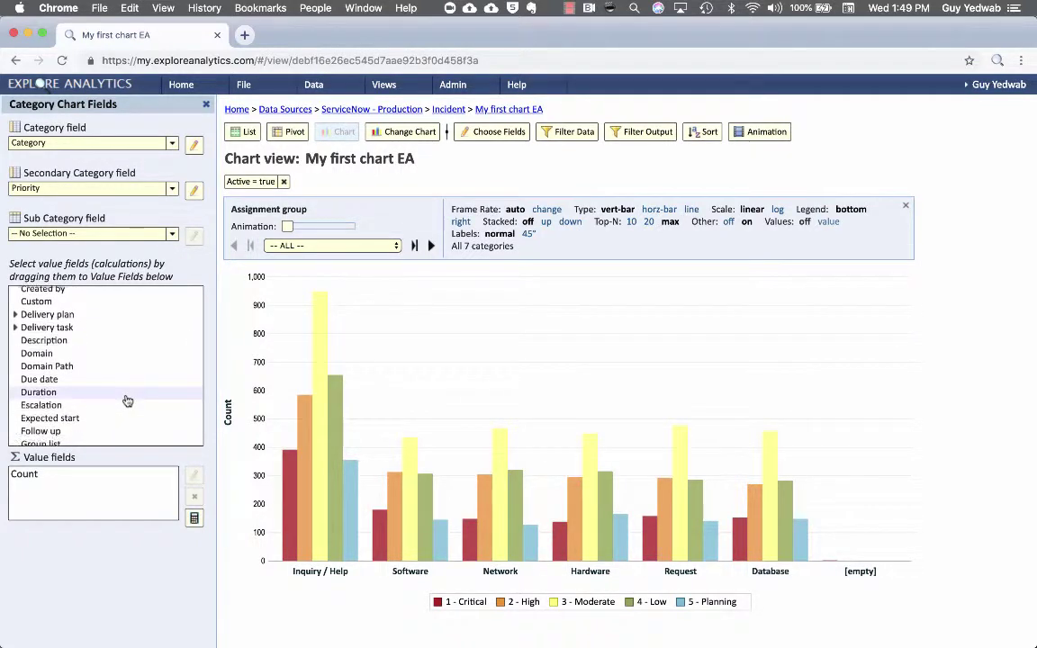
pyautogui.scroll(-4, 127, 400)
pyautogui.scroll(8, 127, 398)
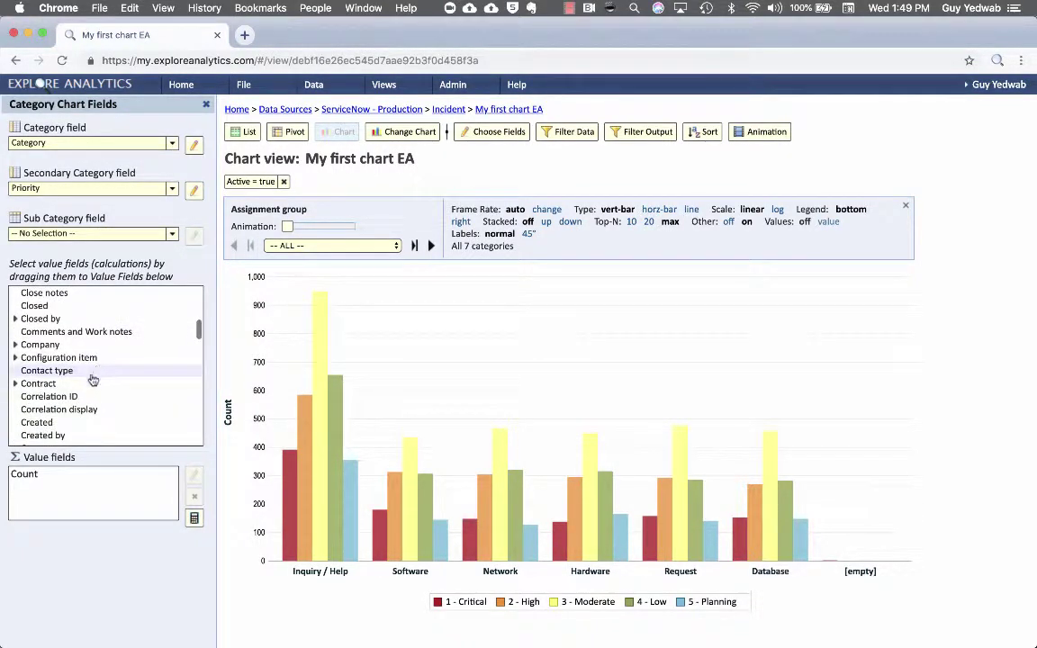
pyautogui.scroll(-3, 83, 369)
pyautogui.scroll(5, 79, 369)
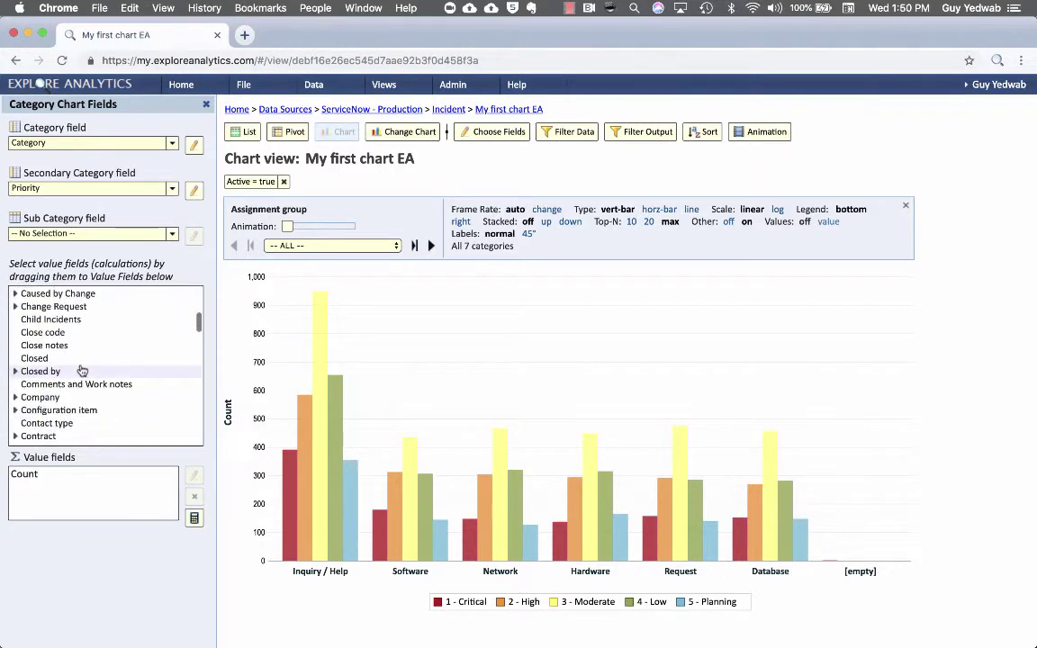
pyautogui.scroll(2, 95, 337)
pyautogui.moveTo(93, 326); pyautogui.dragTo(49, 500)
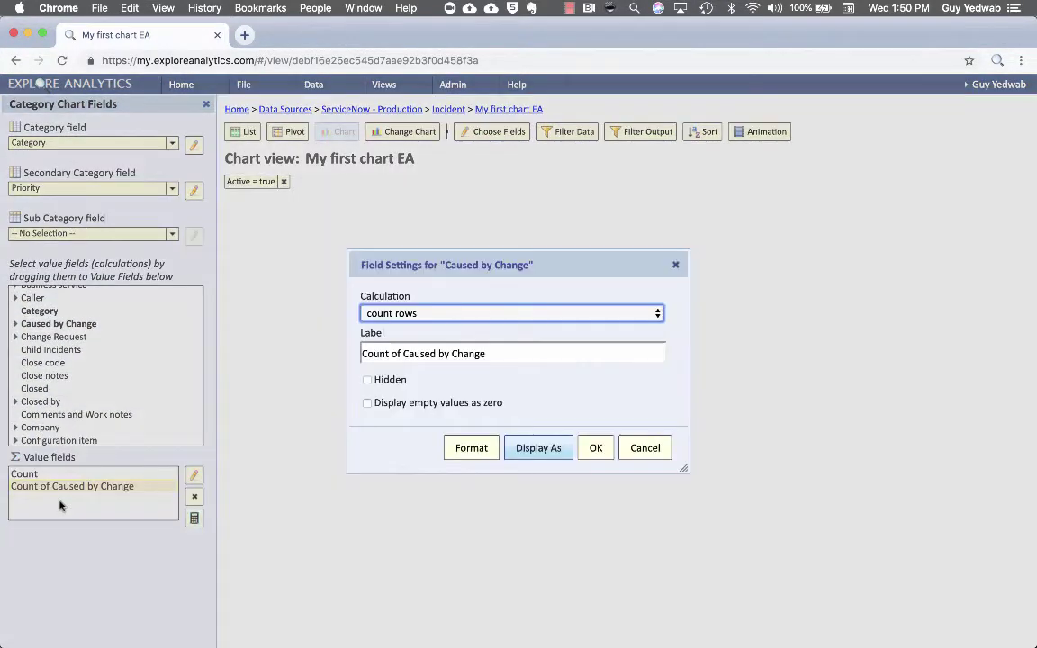
# - Set the Caused by Change calculation to count non-empty values and label it "Incidents Caused by Change"
pyautogui.click(463, 317)
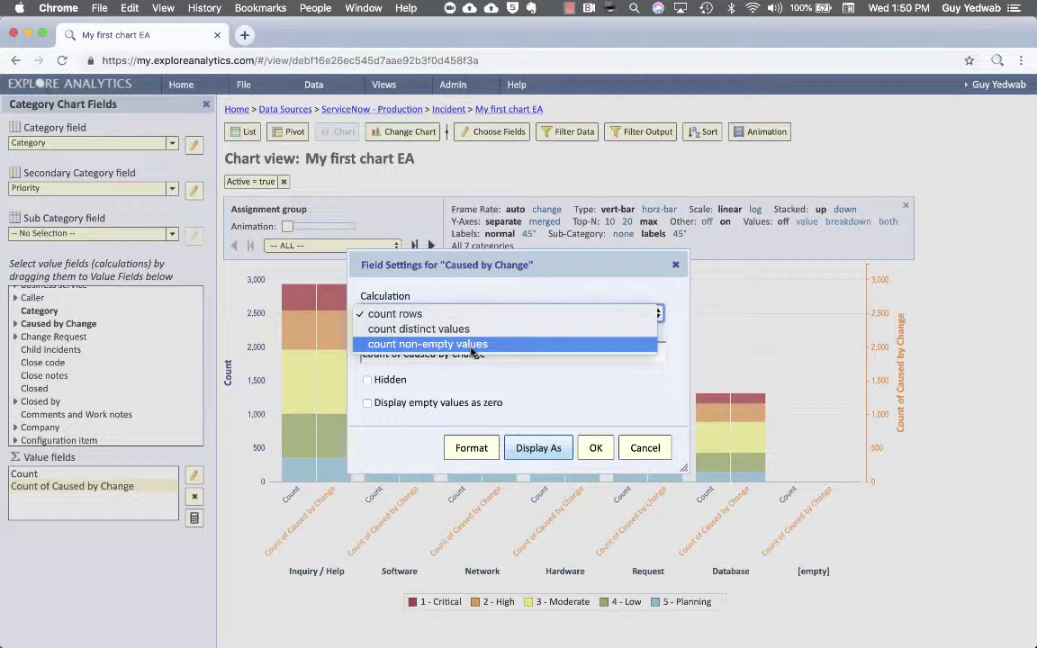
pyautogui.click(474, 346)
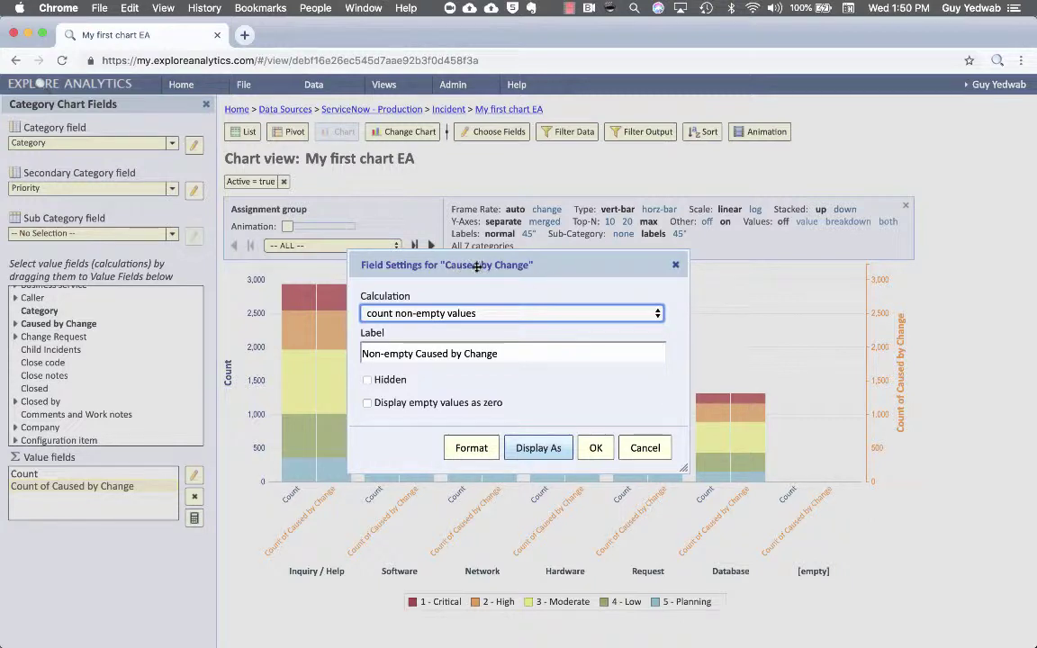
pyautogui.click(414, 353)
pyautogui.moveTo(415, 353); pyautogui.dragTo(362, 353)
pyautogui.write('Incidents')
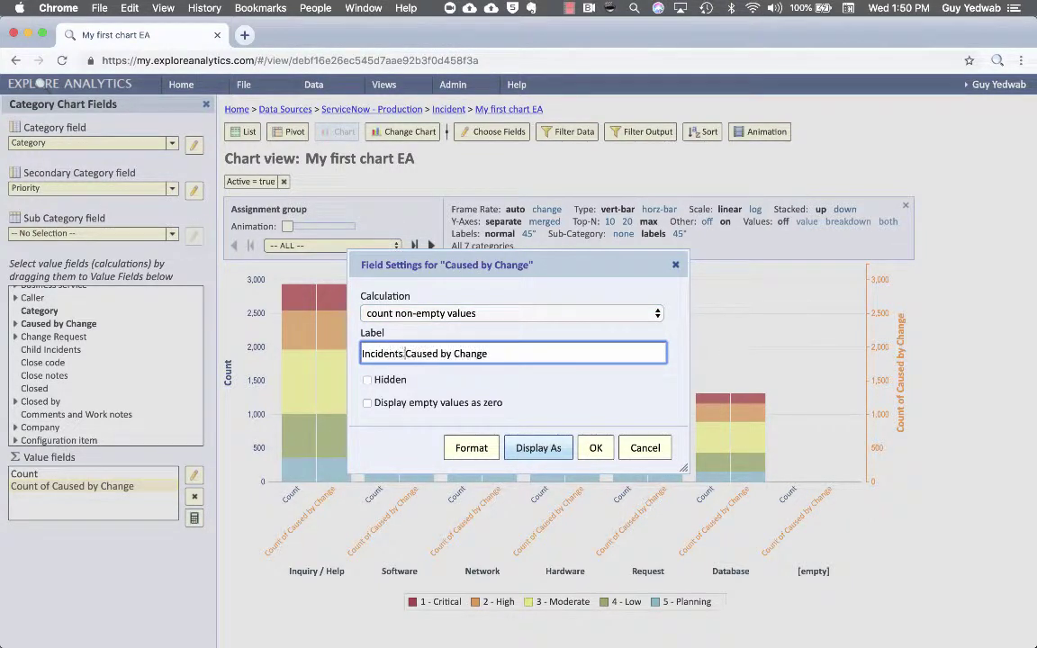
pyautogui.click(595, 449)
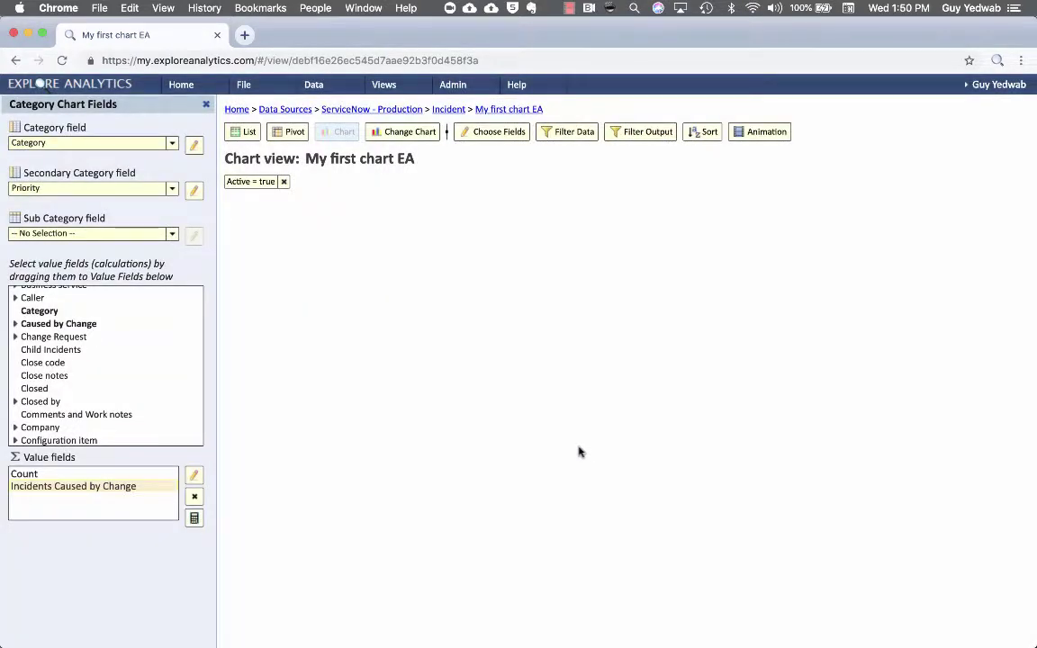
# - Change the label of the Count value field to "Total Incidents"
pyautogui.click(107, 475)
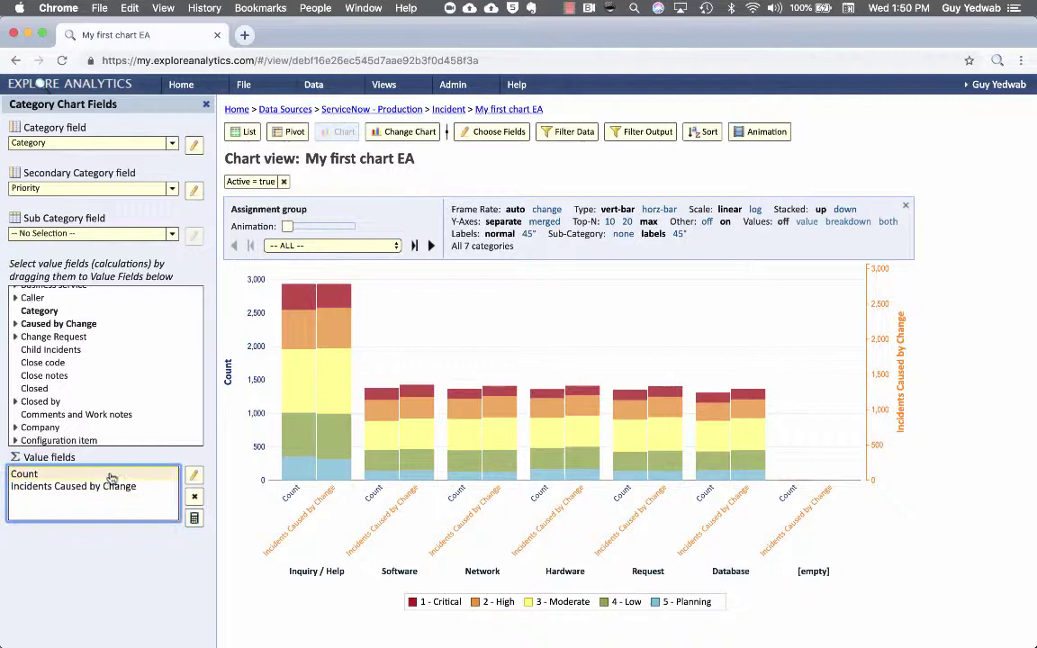
pyautogui.click(193, 475)
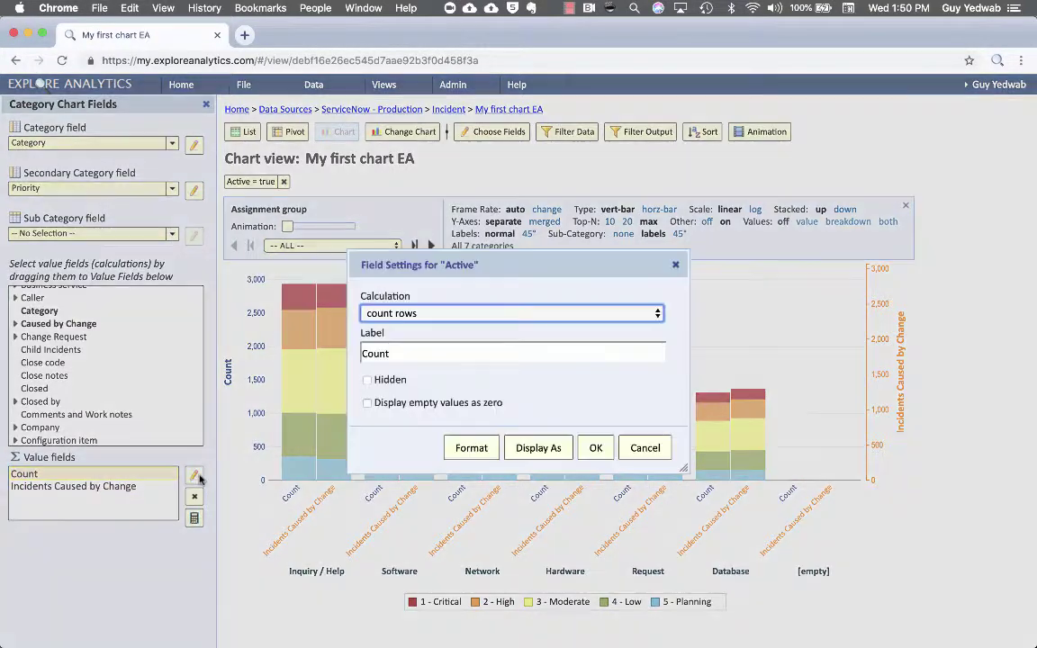
pyautogui.click(529, 353)
pyautogui.write('Total Incidents')
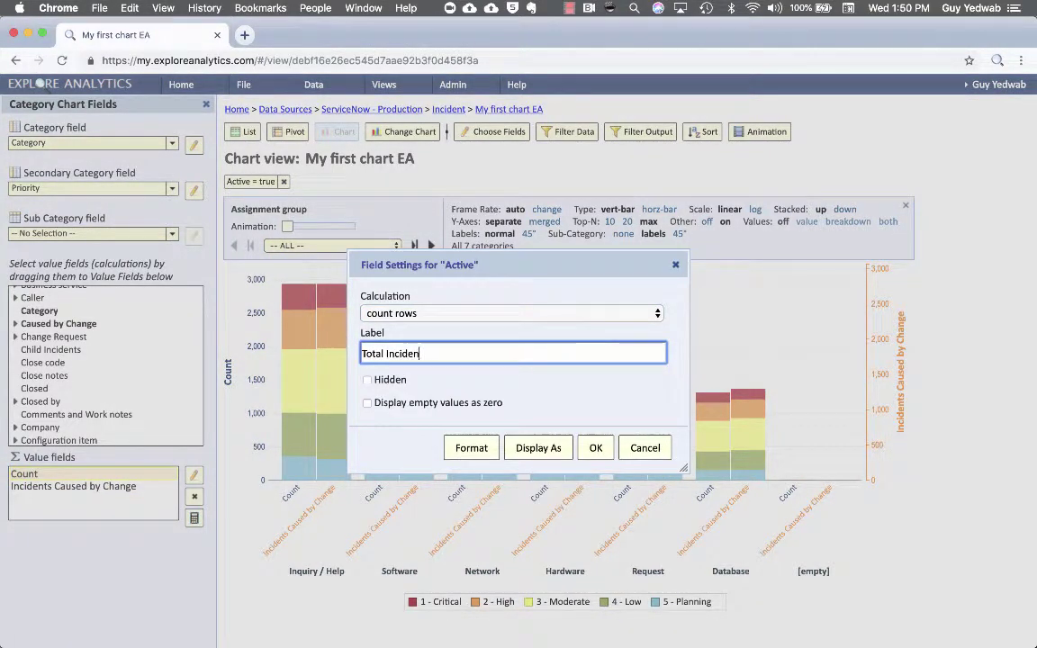
pyautogui.press('Return')
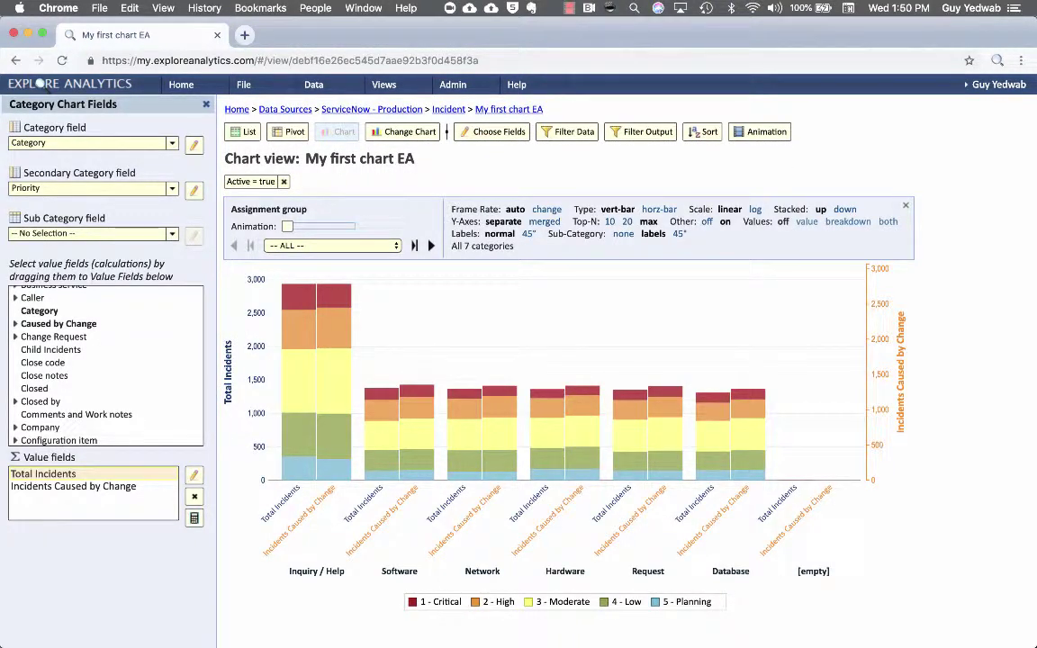
# - Set the chart's Y-axes to merged so both value fields share one scale
pyautogui.moveTo(337, 297)
pyautogui.moveTo(297, 337)
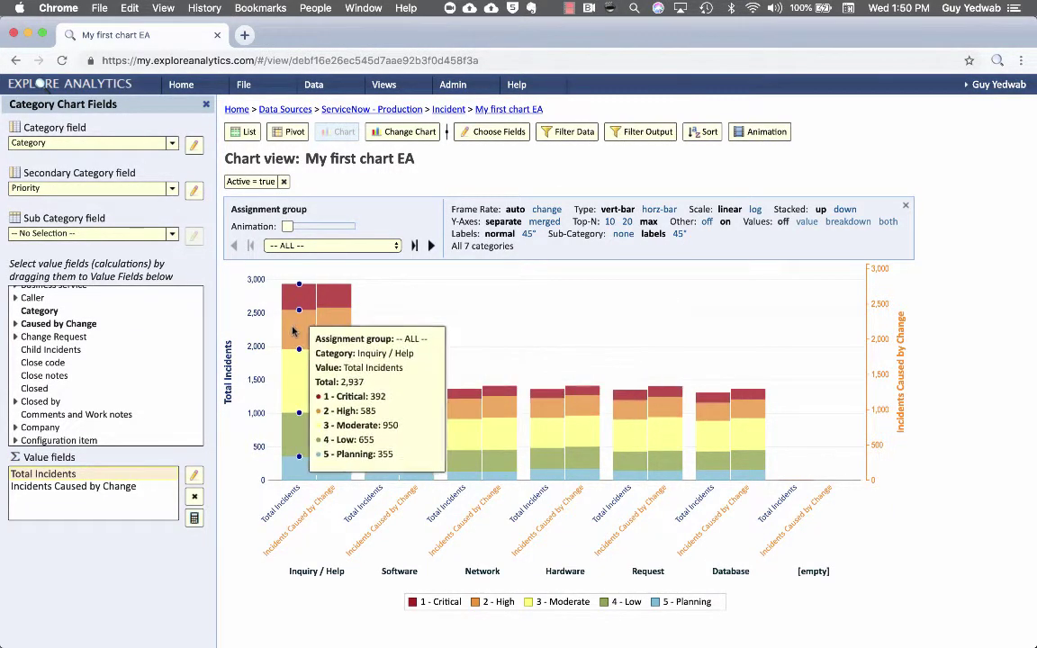
pyautogui.moveTo(332, 335)
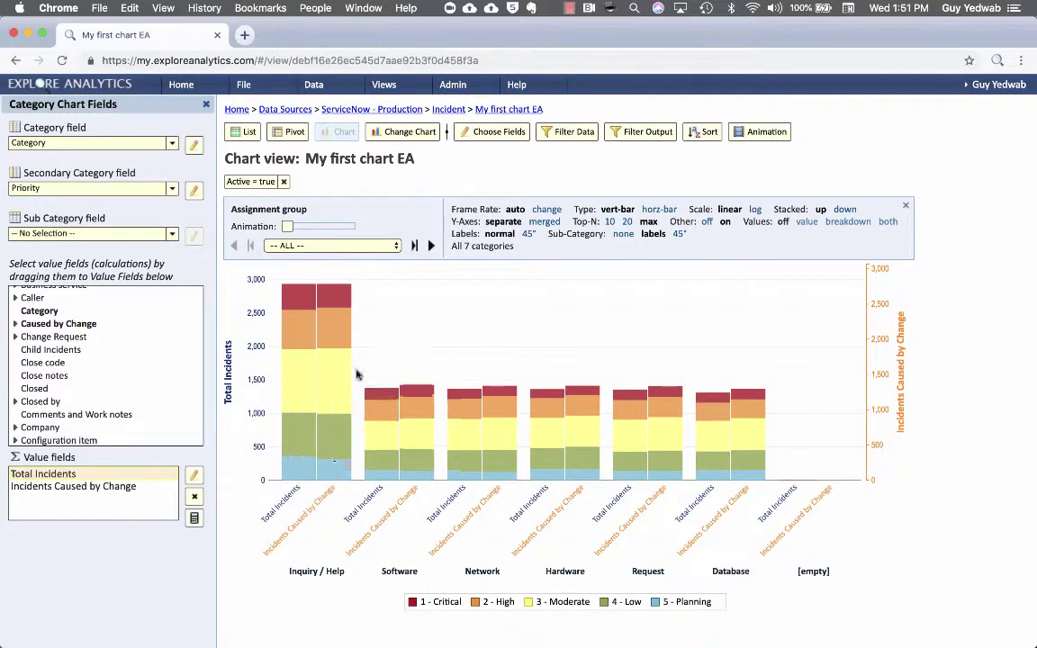
pyautogui.moveTo(419, 350)
pyautogui.moveTo(450, 222); pyautogui.dragTo(547, 224)
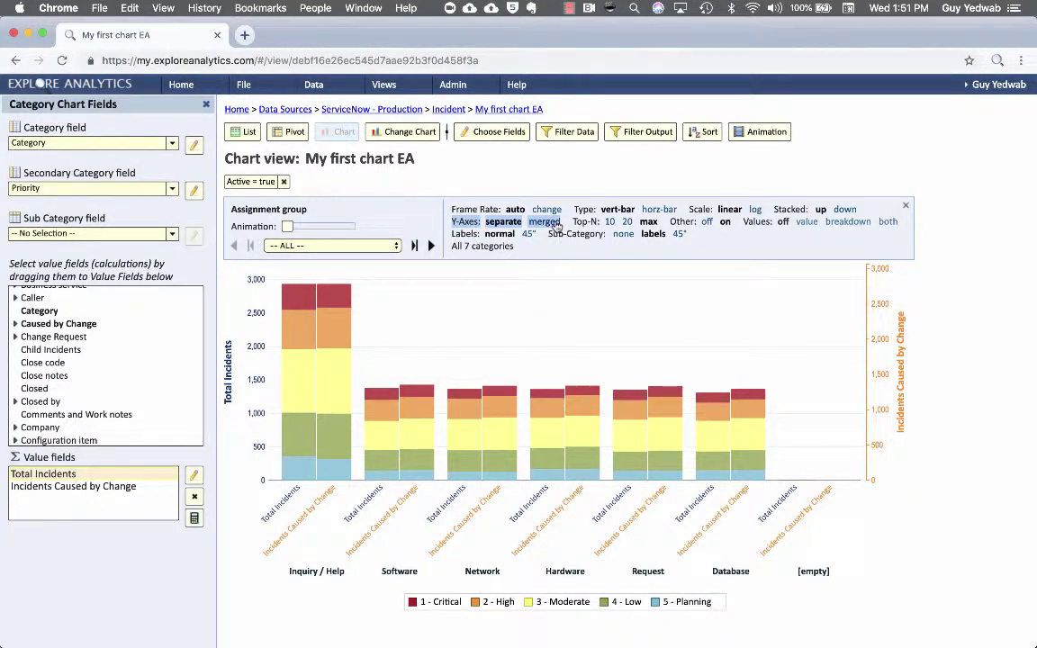
pyautogui.click(550, 223)
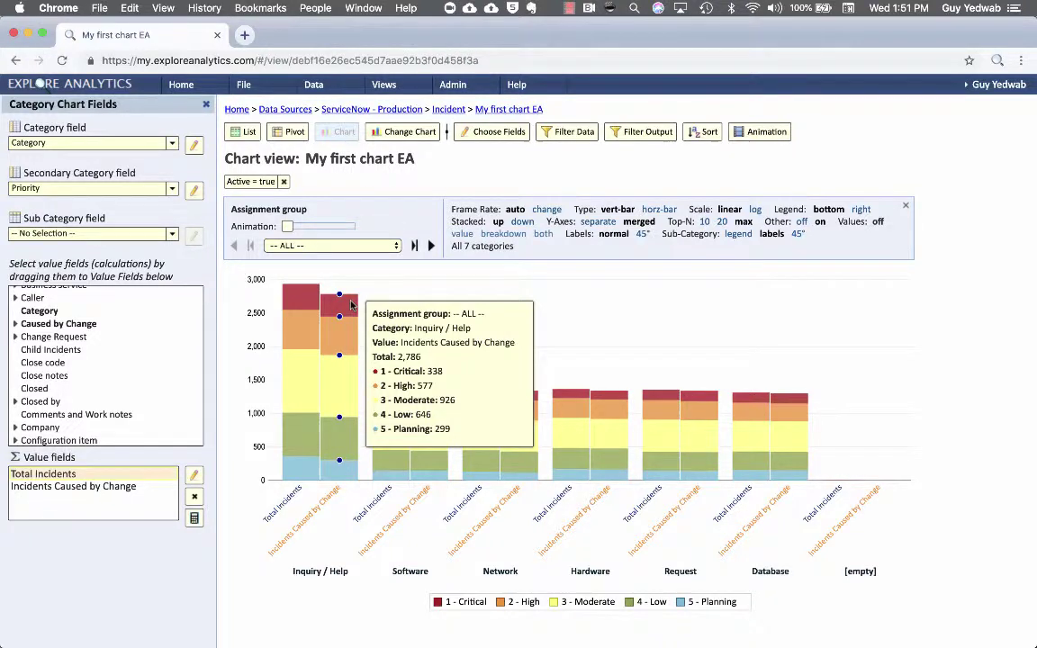
# - Start a calculated value with the calculation "Total Incidents" - "Incidents Caused by Change"
pyautogui.click(193, 521)
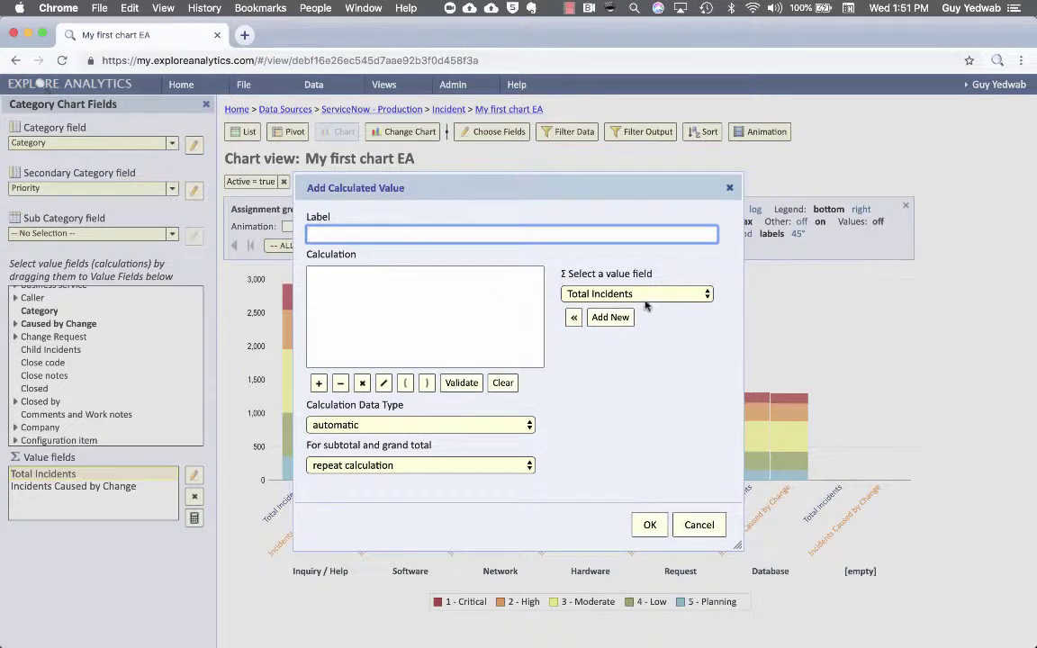
pyautogui.click(574, 318)
pyautogui.write('-')
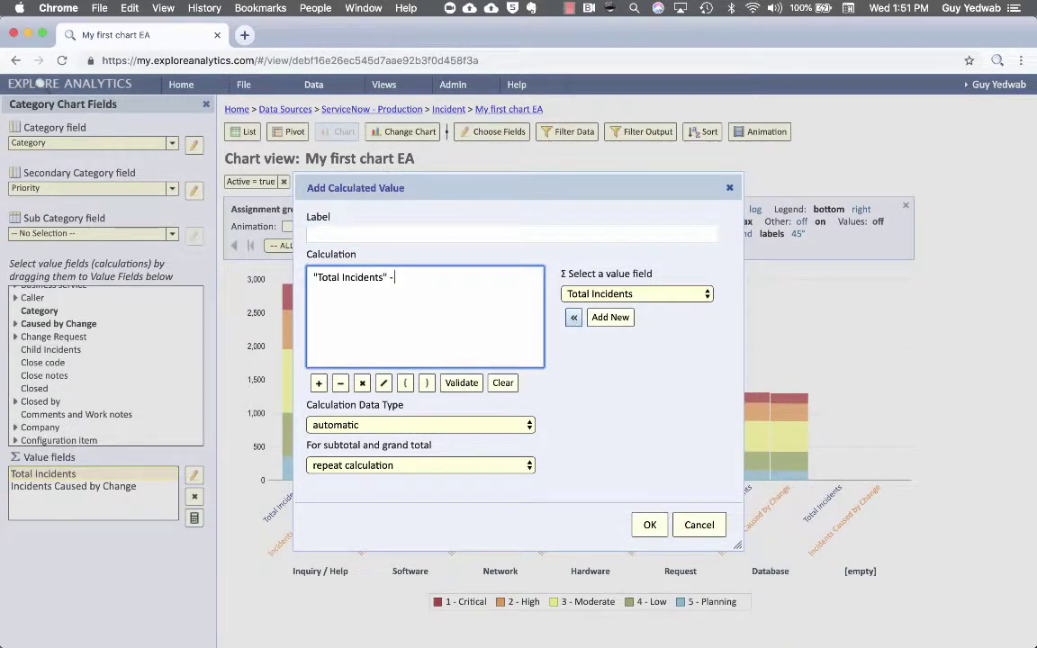
pyautogui.click(642, 293)
pyautogui.click(612, 308)
pyautogui.click(574, 317)
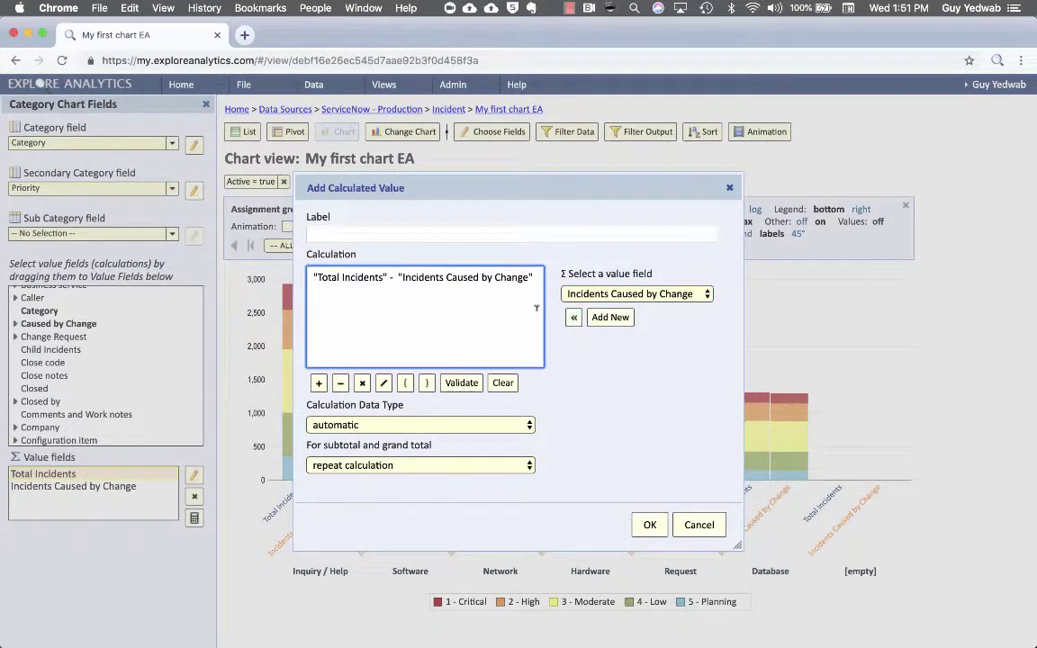
# - Label the calculated value "Incidents Not Caused By Change" and add it to the chart
pyautogui.click(510, 231)
pyautogui.write('In')
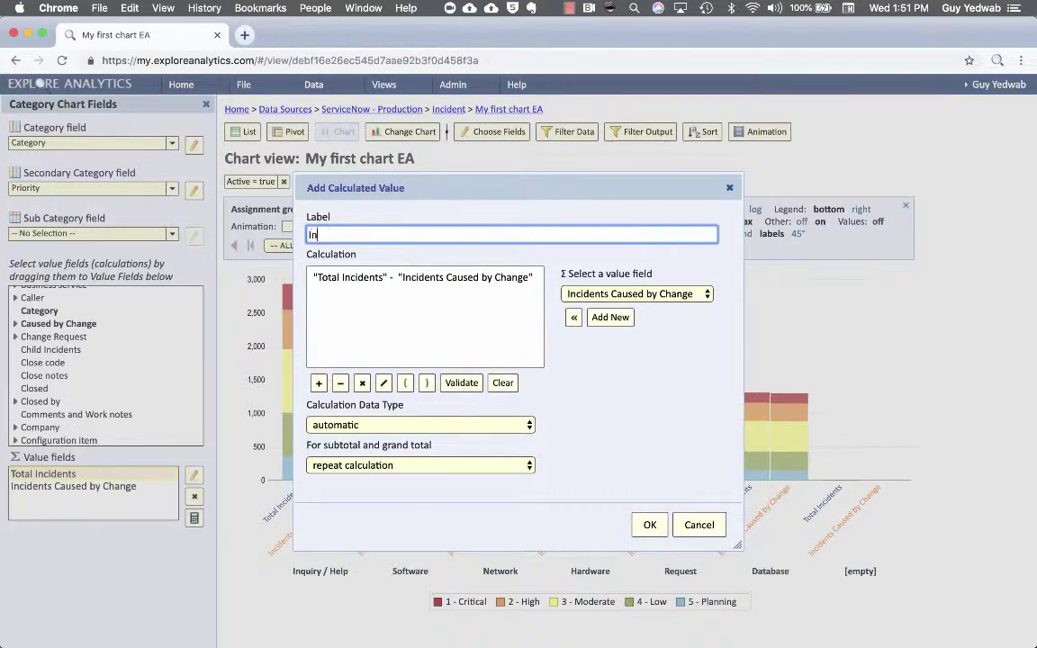
pyautogui.write('cidents Not Caused')
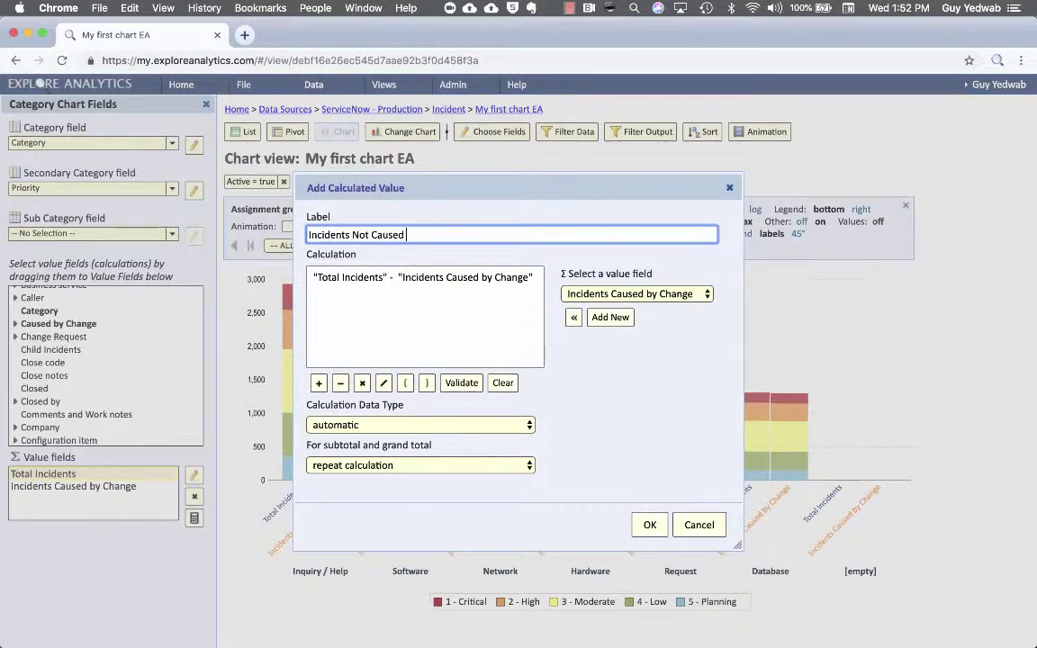
pyautogui.write(' By Change')
pyautogui.press('Return')
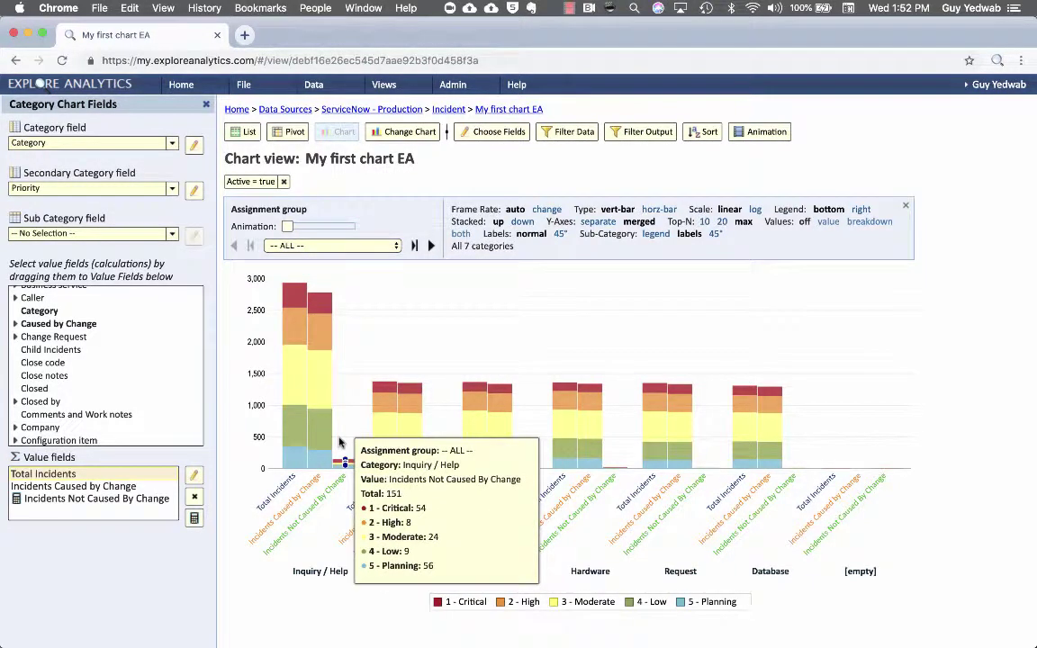
pyautogui.moveTo(309, 545)
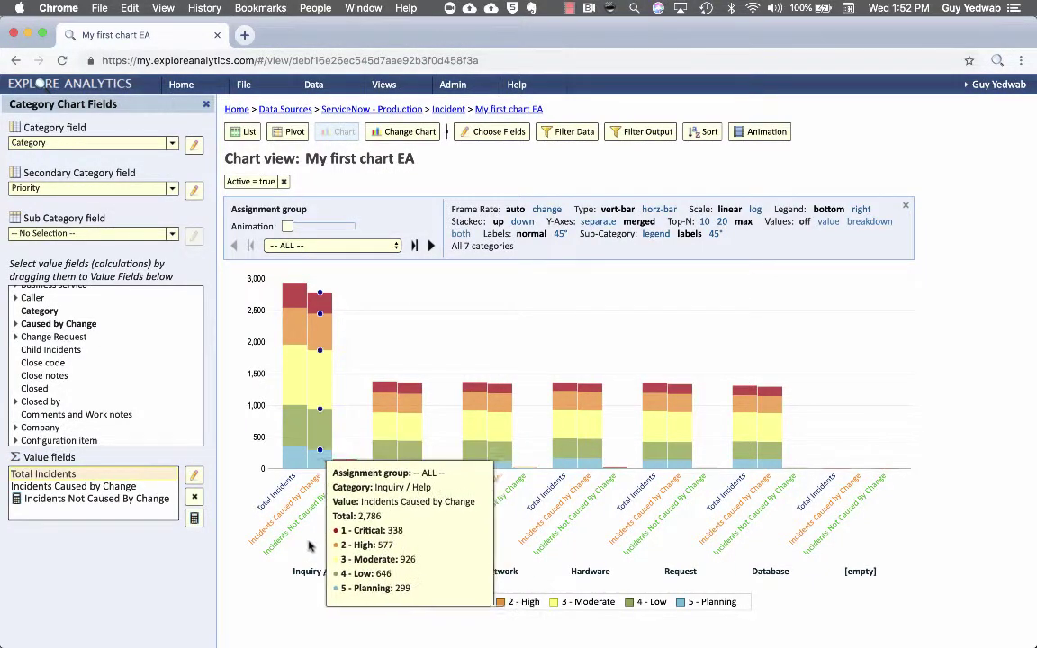
# - Review the display options for the Incidents Not Caused By Change values, and keep them as normal
pyautogui.click(177, 501)
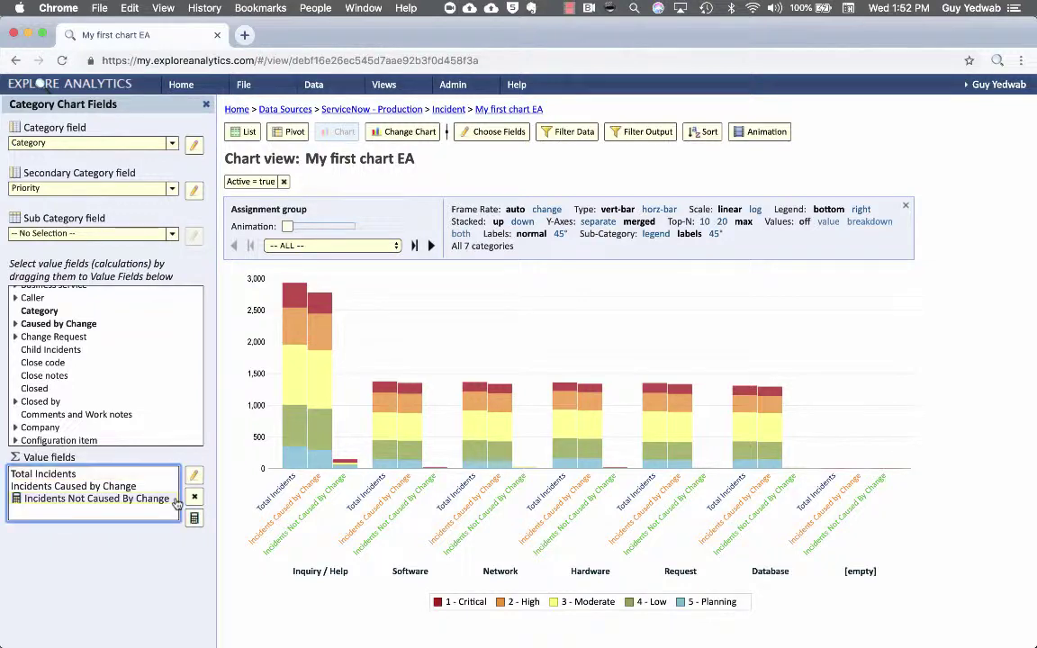
pyautogui.click(193, 476)
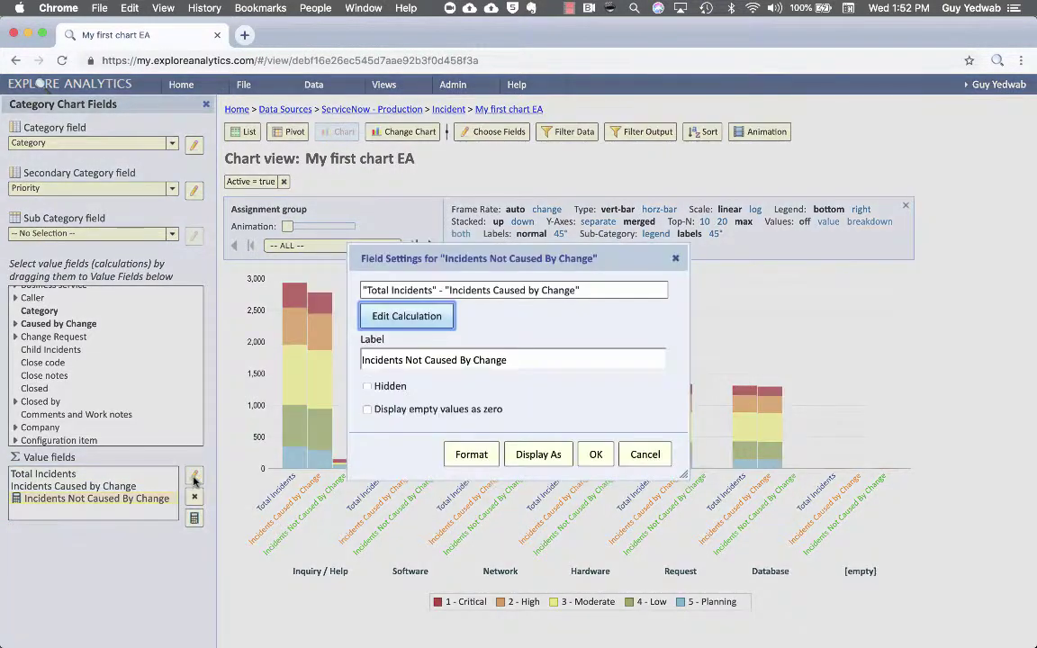
pyautogui.click(533, 455)
pyautogui.click(527, 457)
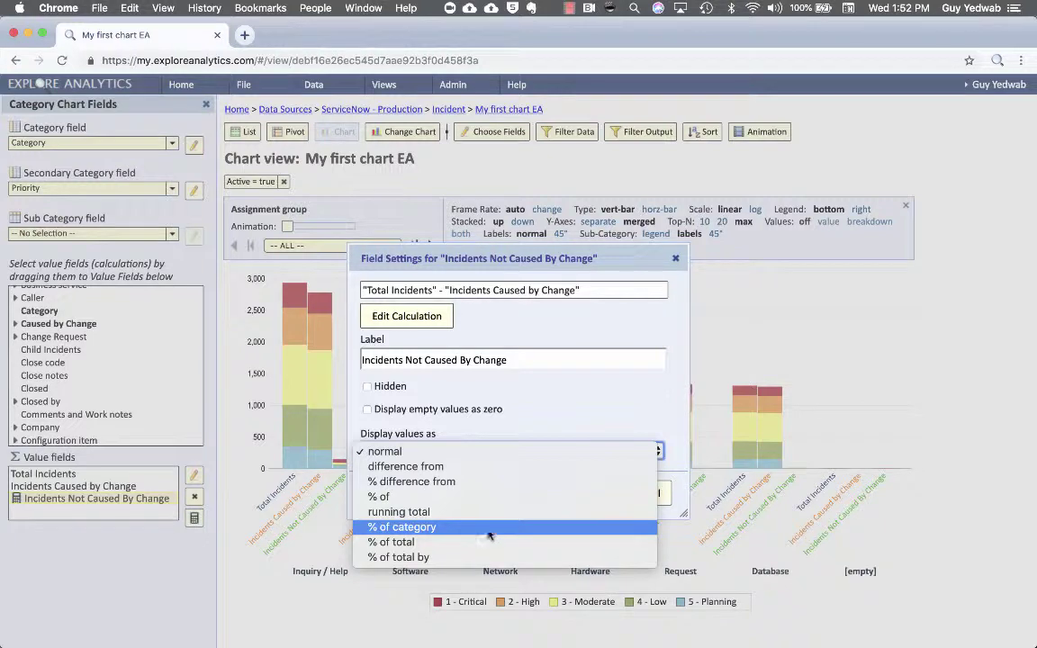
pyautogui.click(549, 322)
pyautogui.click(593, 492)
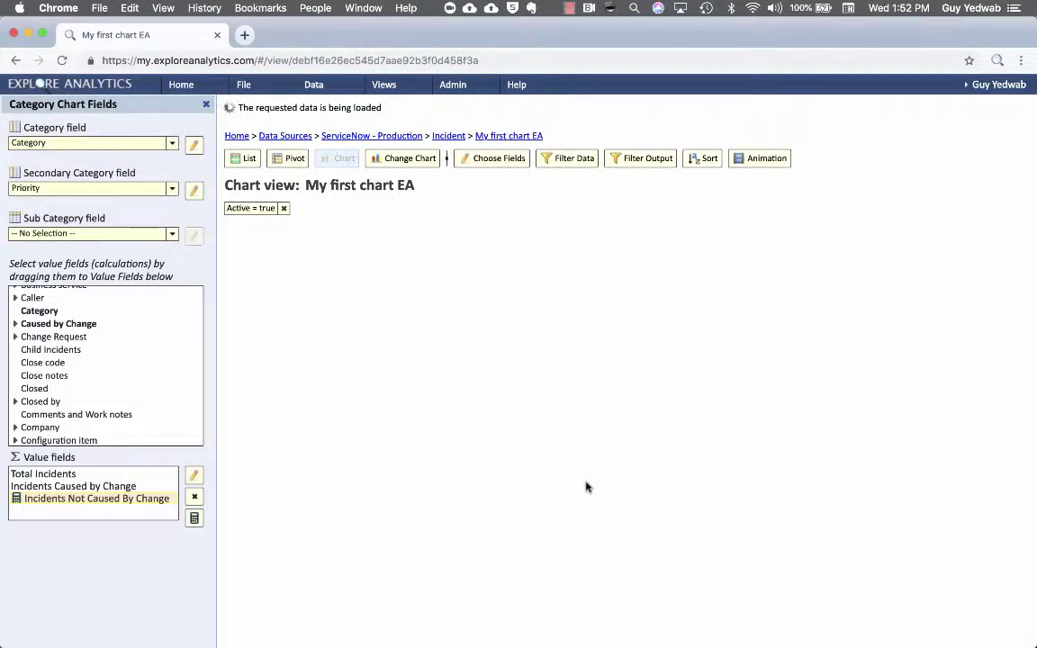
# - View the chart for the CAB Approval assignment group, and return it to -- ALL --
pyautogui.moveTo(333, 411)
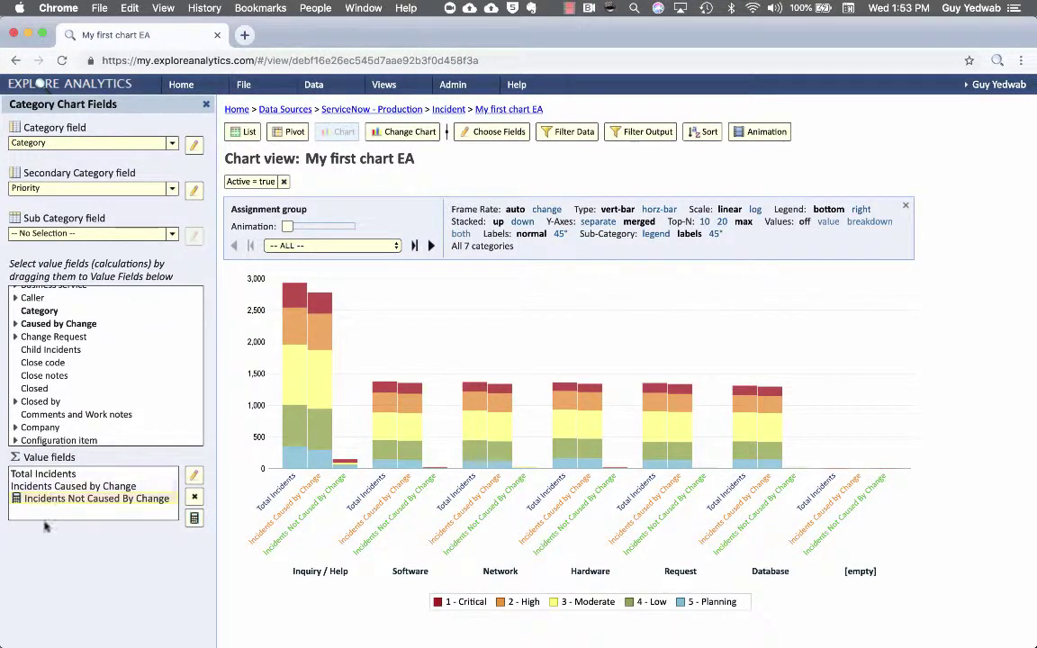
pyautogui.click(343, 246)
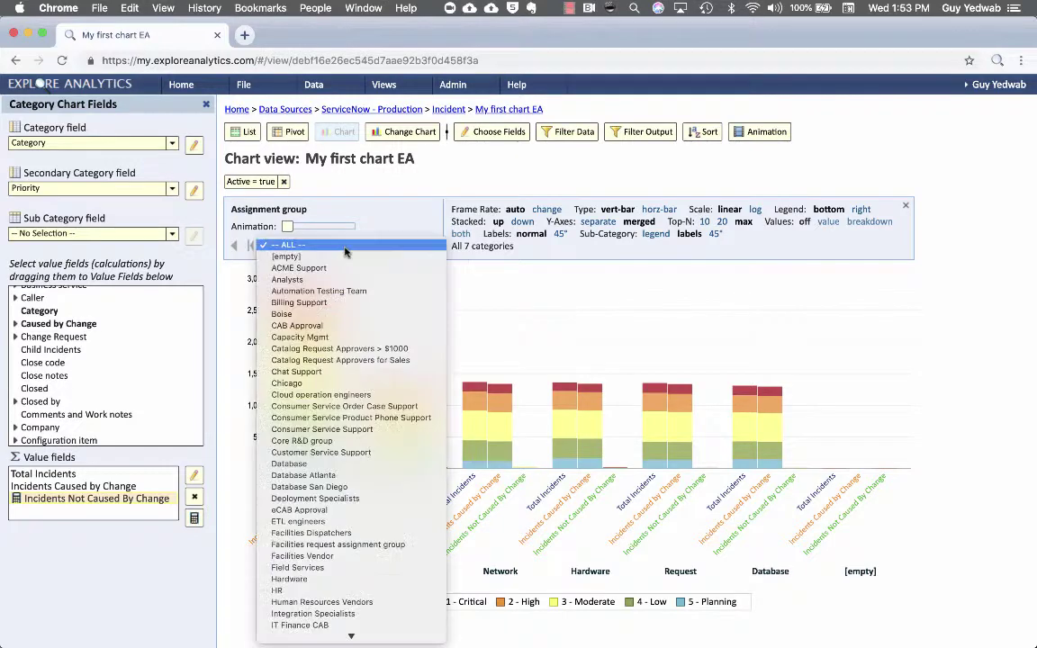
pyautogui.click(335, 325)
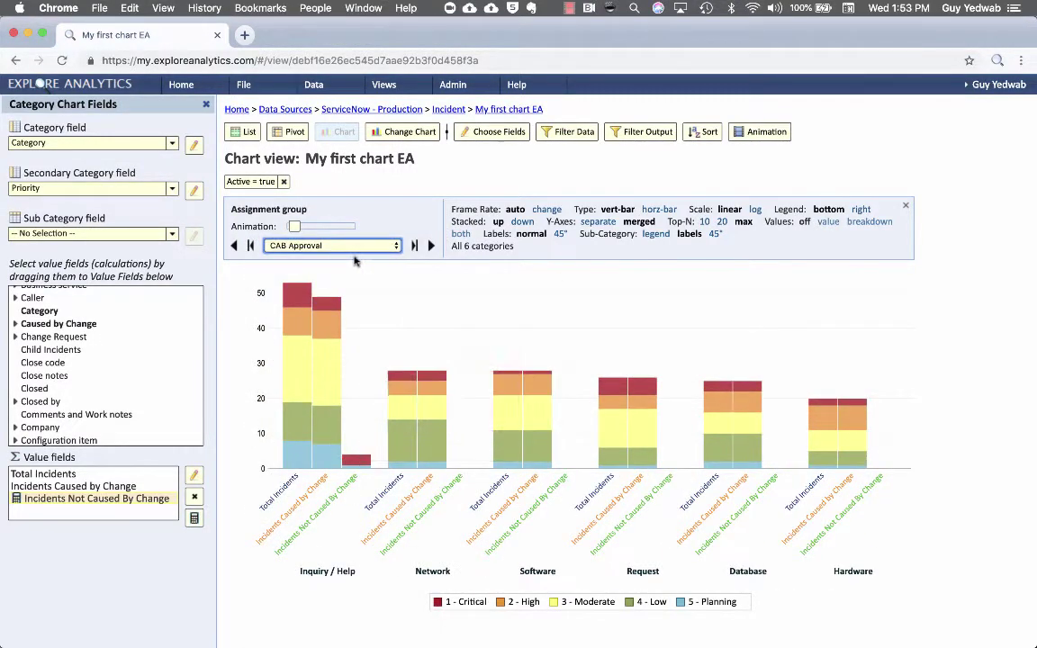
pyautogui.moveTo(351, 270)
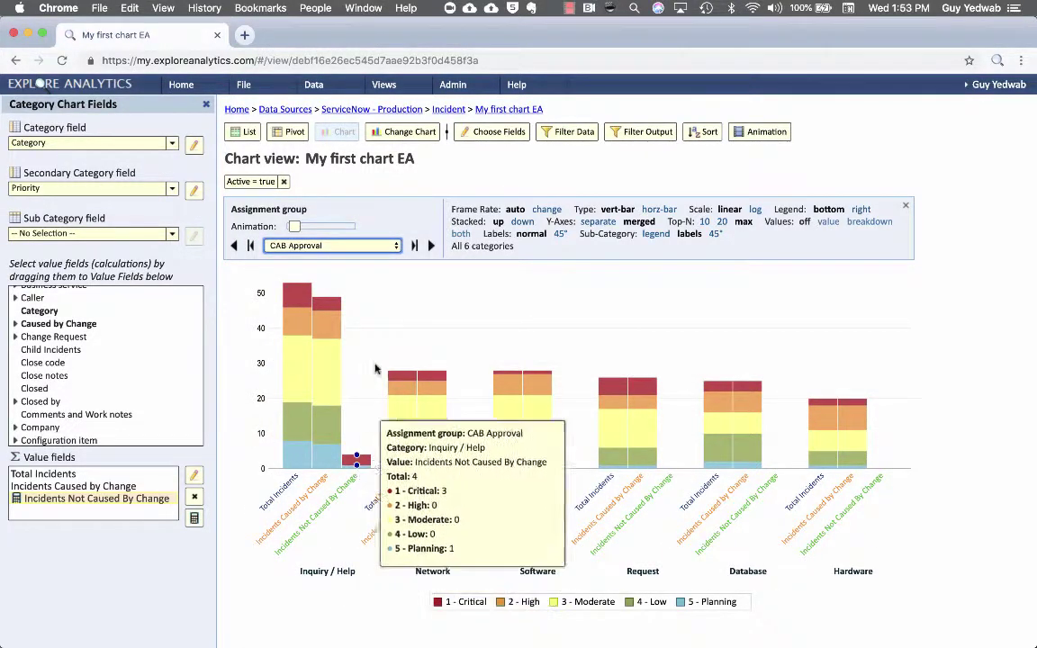
pyautogui.click(342, 246)
pyautogui.click(385, 152)
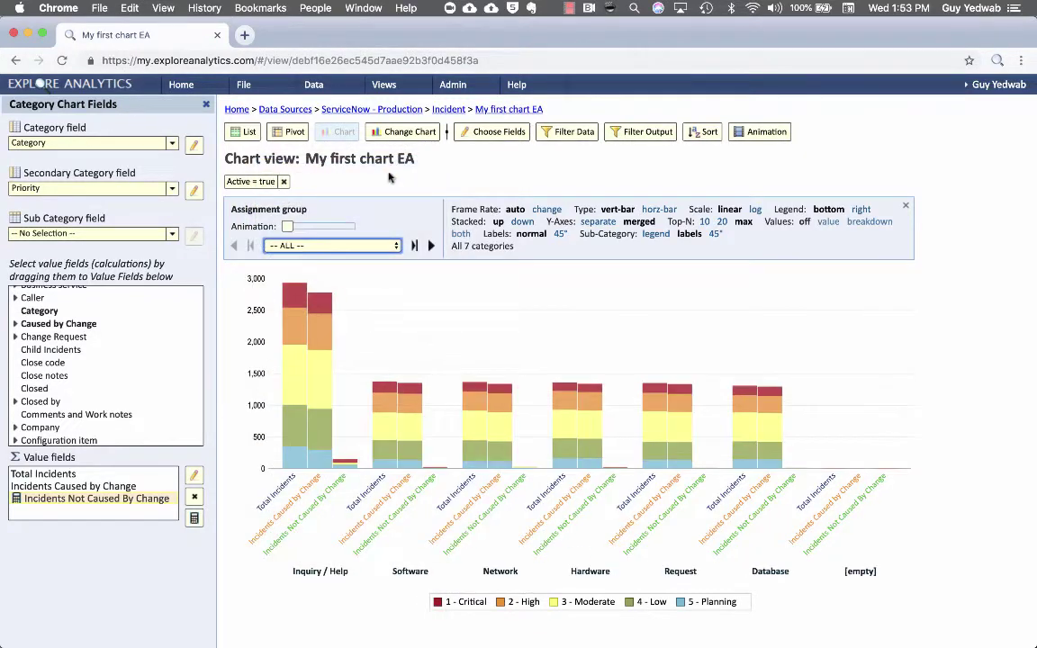
# - Inspect the priority breakdown of the Inquiry / Help bar for Incidents Caused by Change, and close its popup
pyautogui.moveTo(324, 307)
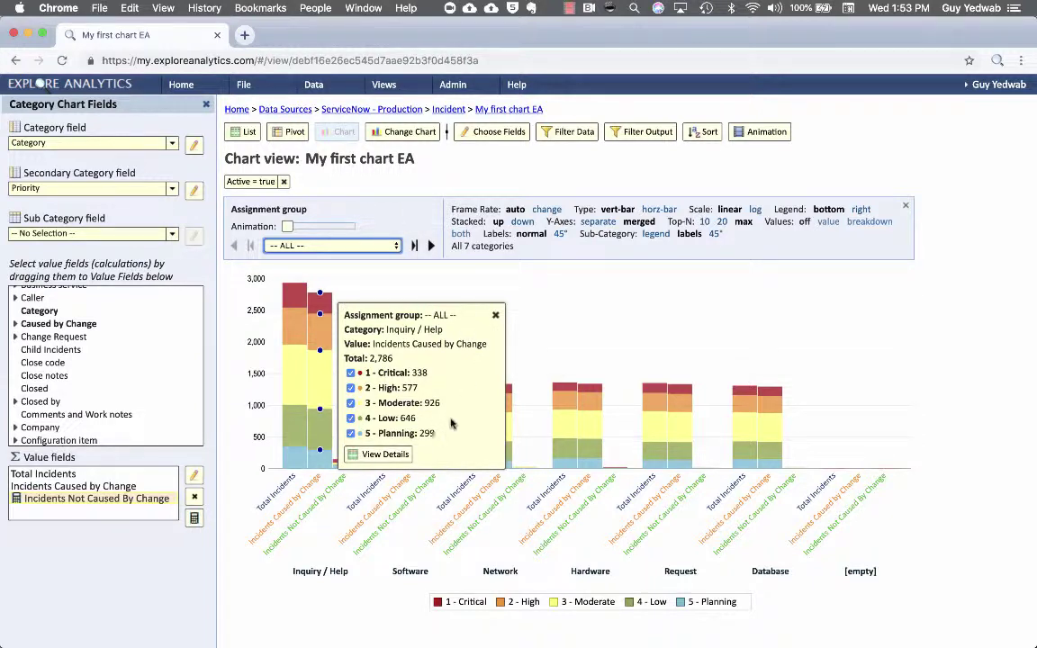
pyautogui.click(495, 317)
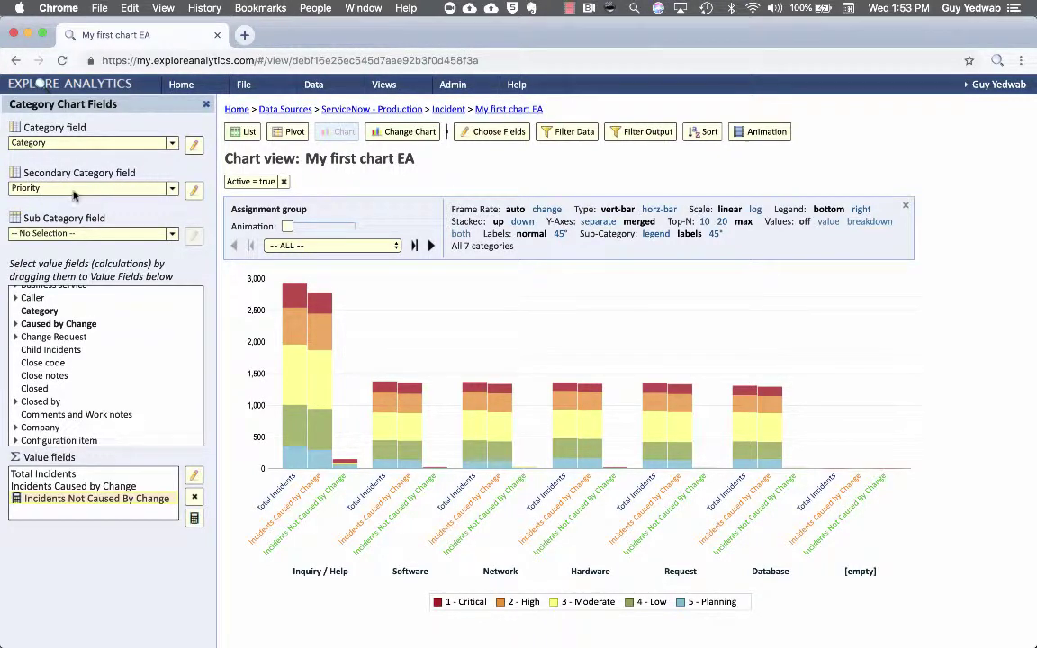
# - Create a drill-down hierarchy for the Priority field with Caller Company as the first level, labelled "Company"
pyautogui.click(194, 194)
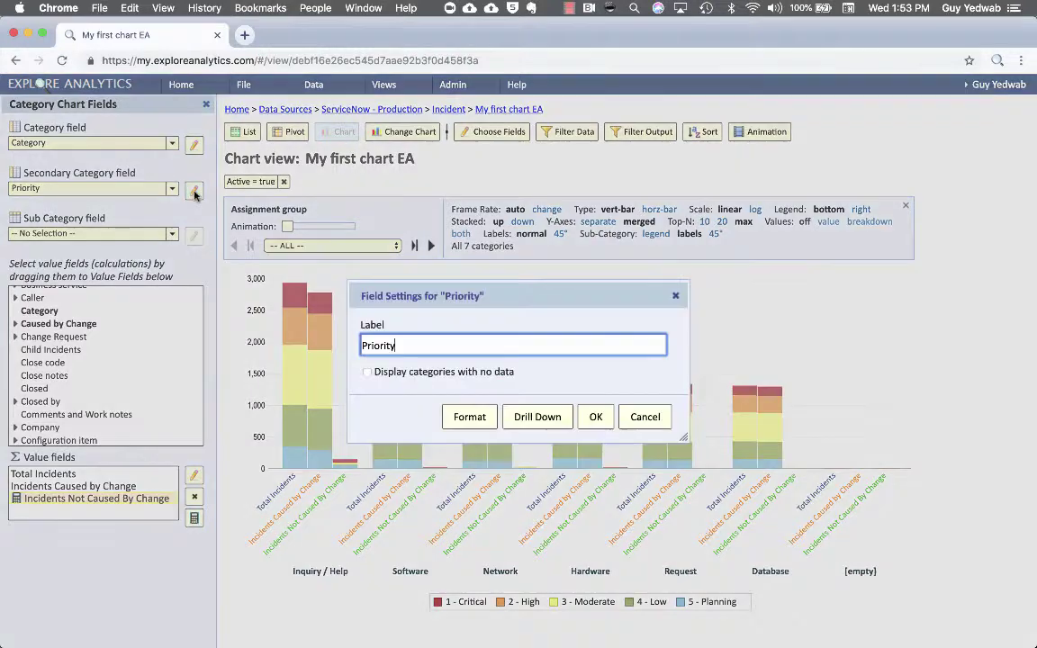
pyautogui.click(518, 418)
pyautogui.click(608, 325)
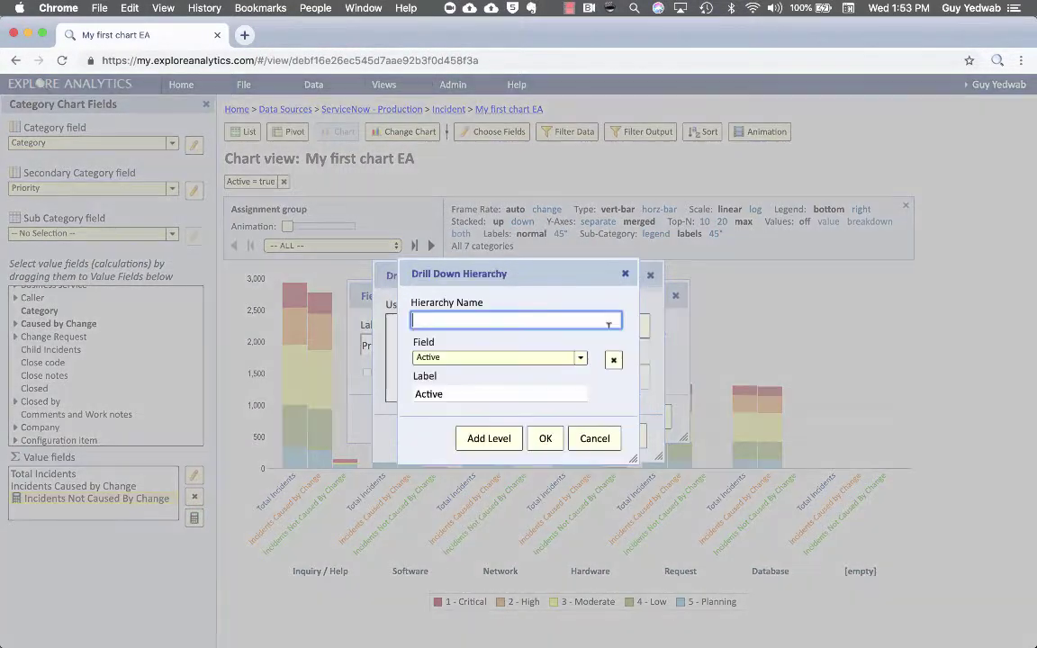
pyautogui.click(539, 358)
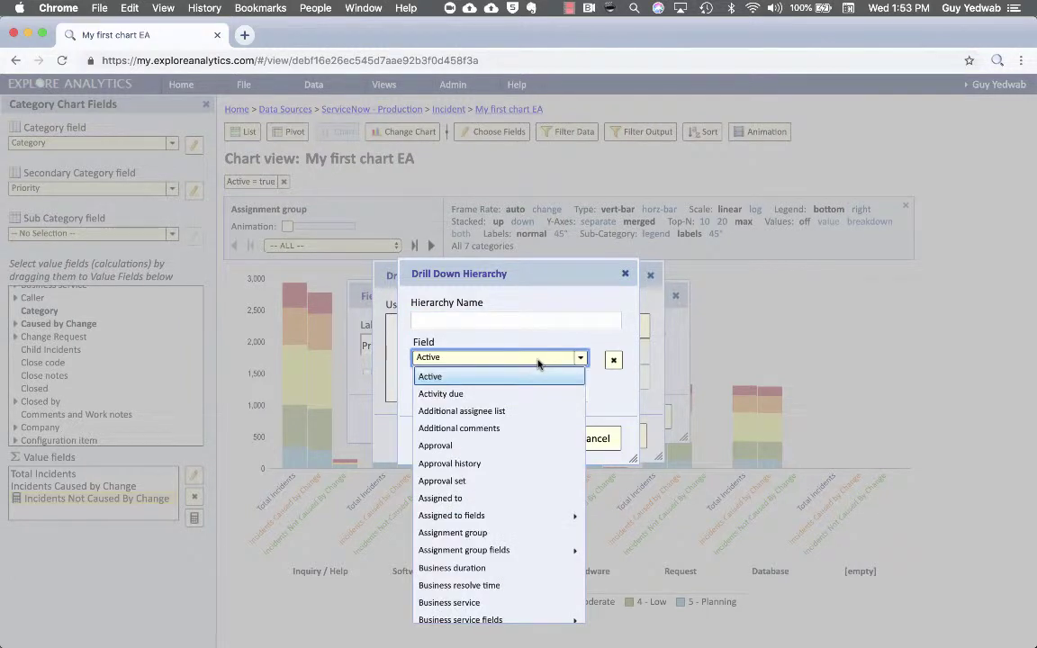
pyautogui.scroll(-5, 526, 429)
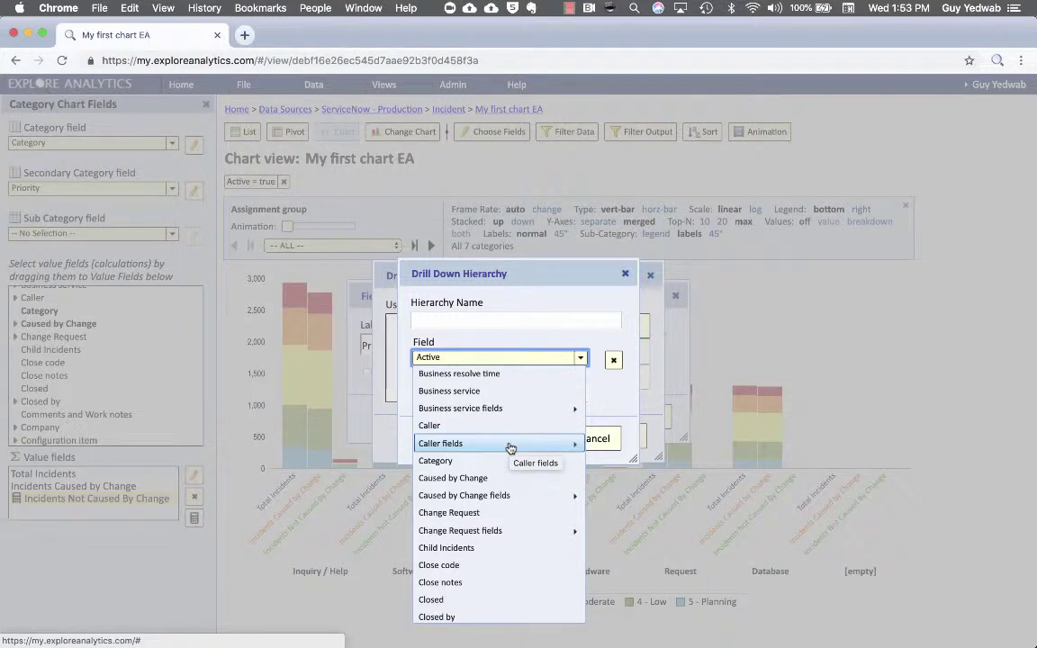
pyautogui.click(510, 447)
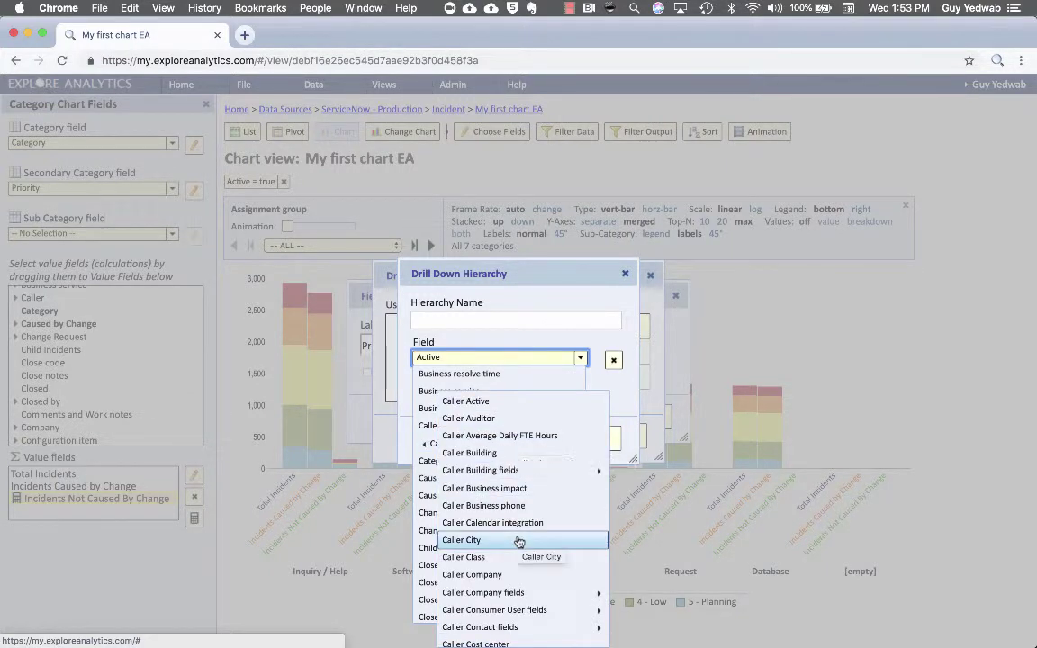
pyautogui.scroll(-3, 524, 486)
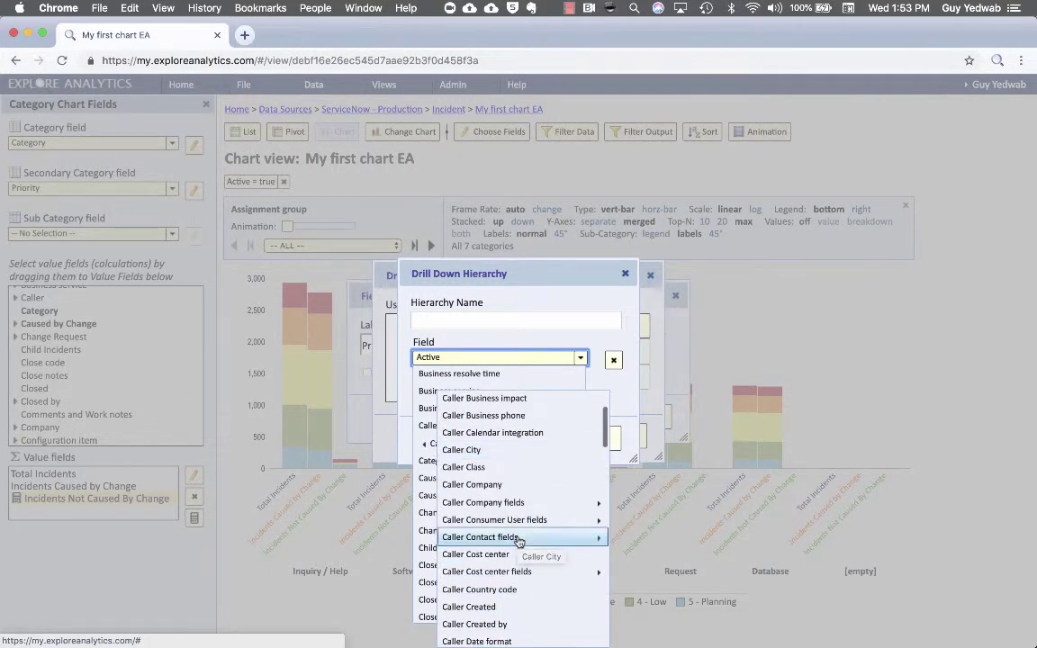
pyautogui.click(524, 475)
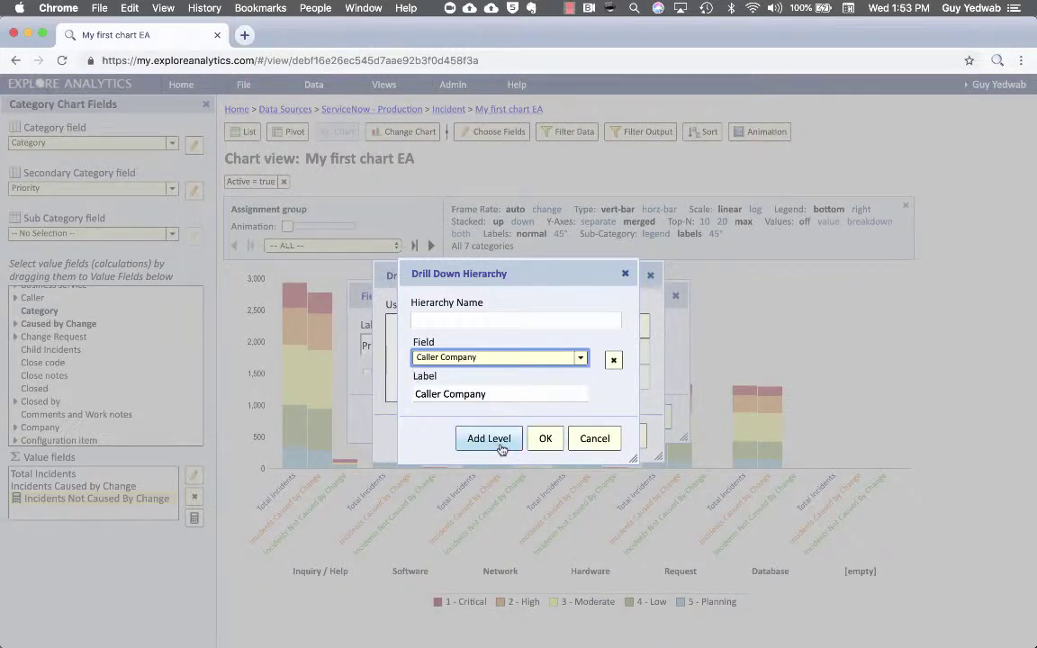
pyautogui.click(451, 393)
pyautogui.press('super+shift+Left')
pyautogui.press('BackSpace')
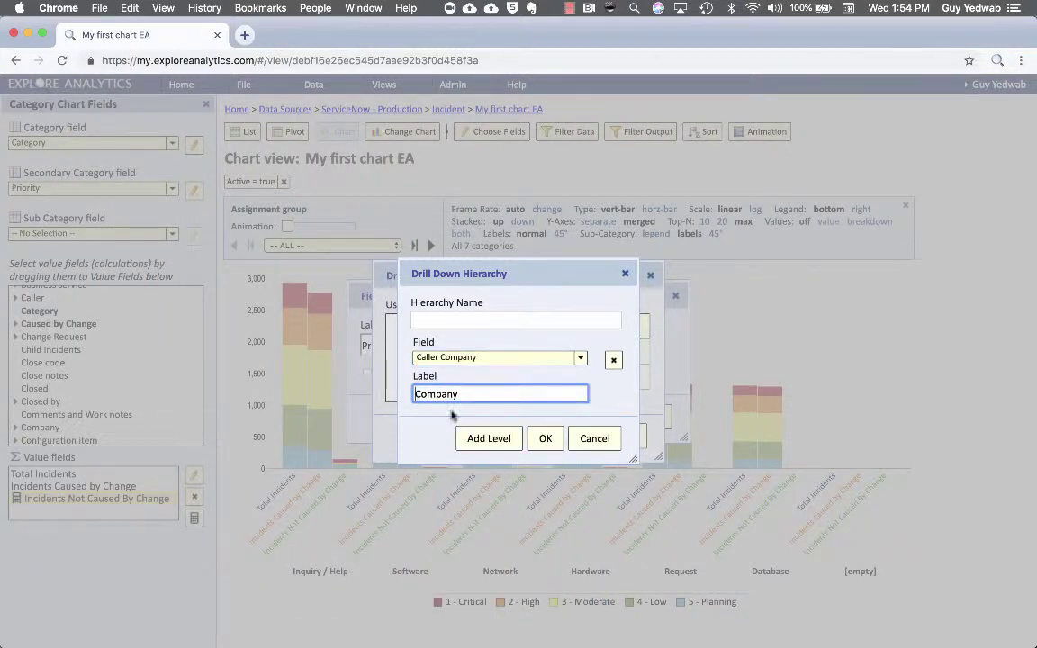
# - Add Caller Department as the second level of the hierarchy, labelled "Department"
pyautogui.click(479, 446)
pyautogui.click(551, 431)
pyautogui.scroll(-2, 533, 544)
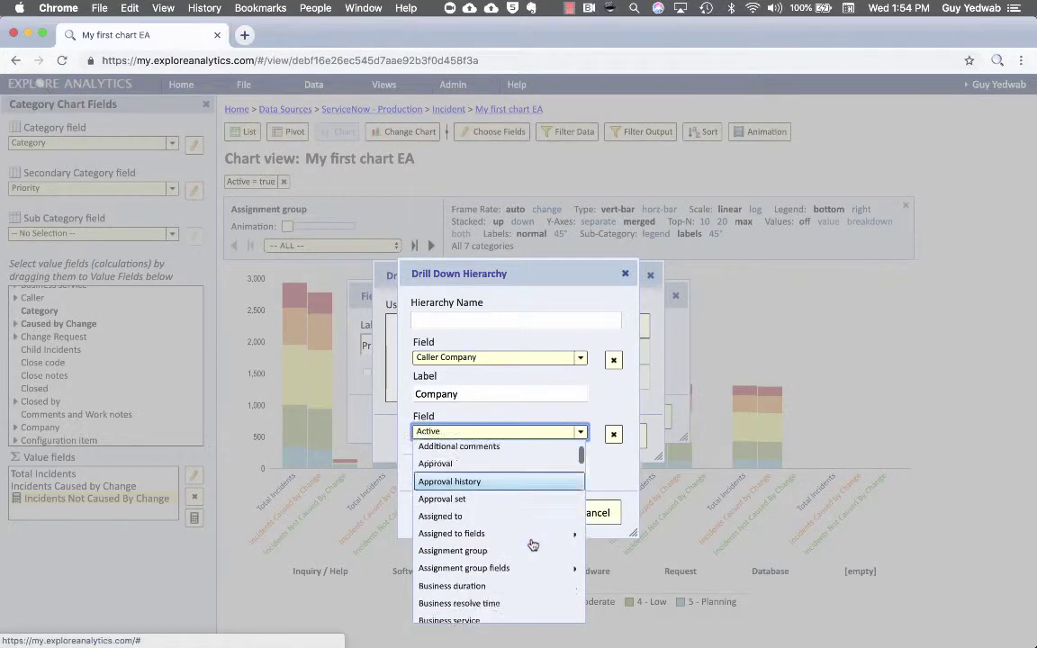
pyautogui.scroll(-3, 533, 544)
pyautogui.moveTo(520, 557)
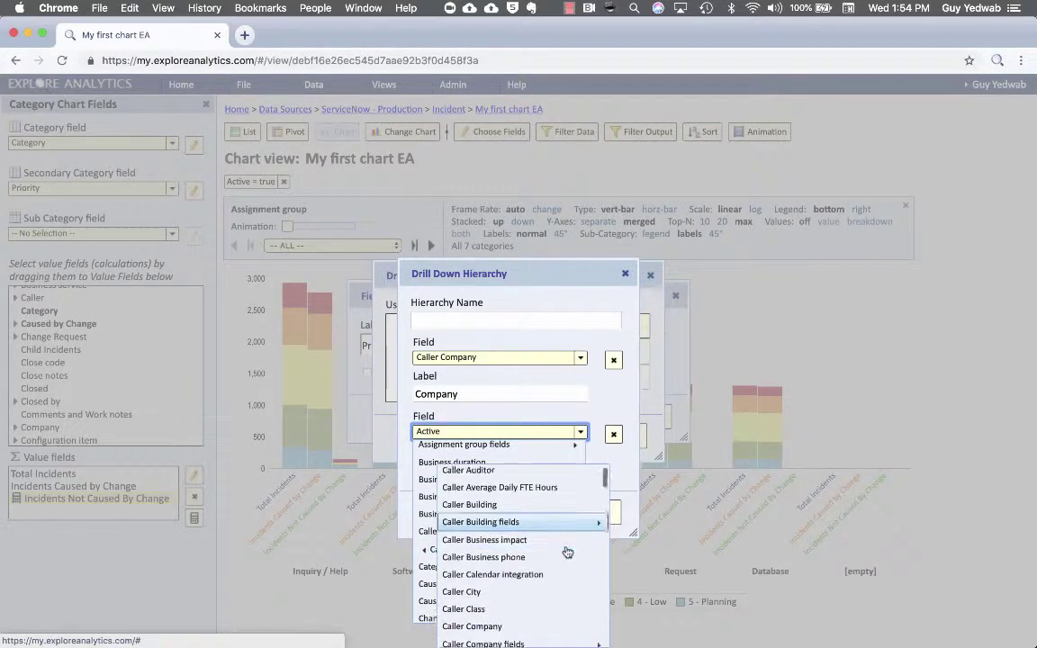
pyautogui.scroll(-5, 567, 551)
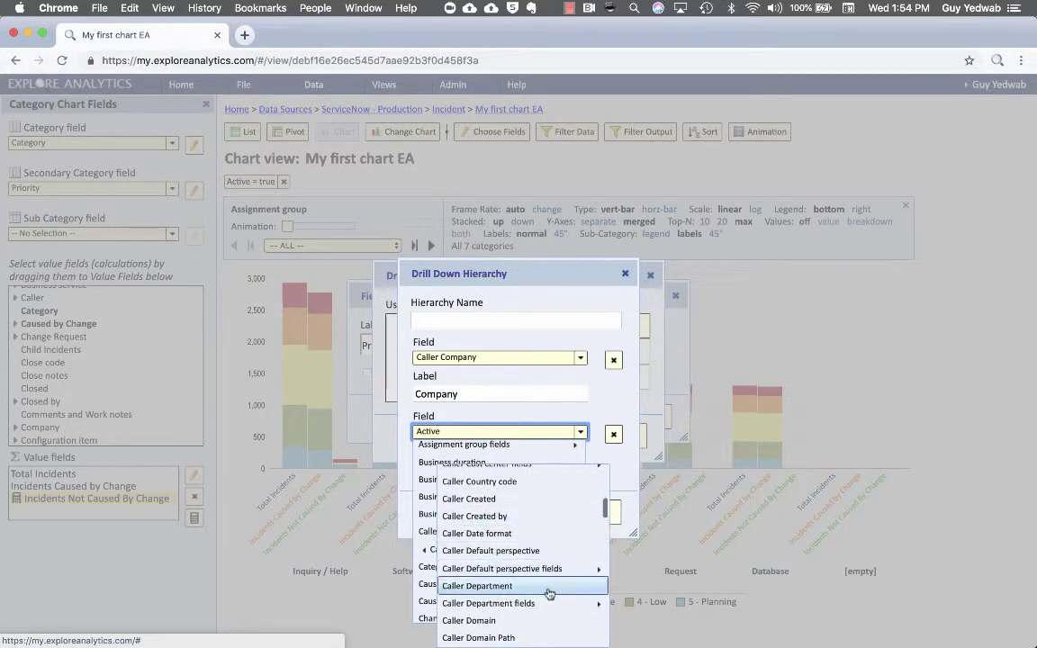
pyautogui.click(549, 586)
pyautogui.moveTo(448, 468); pyautogui.dragTo(384, 469)
pyautogui.press('BackSpace')
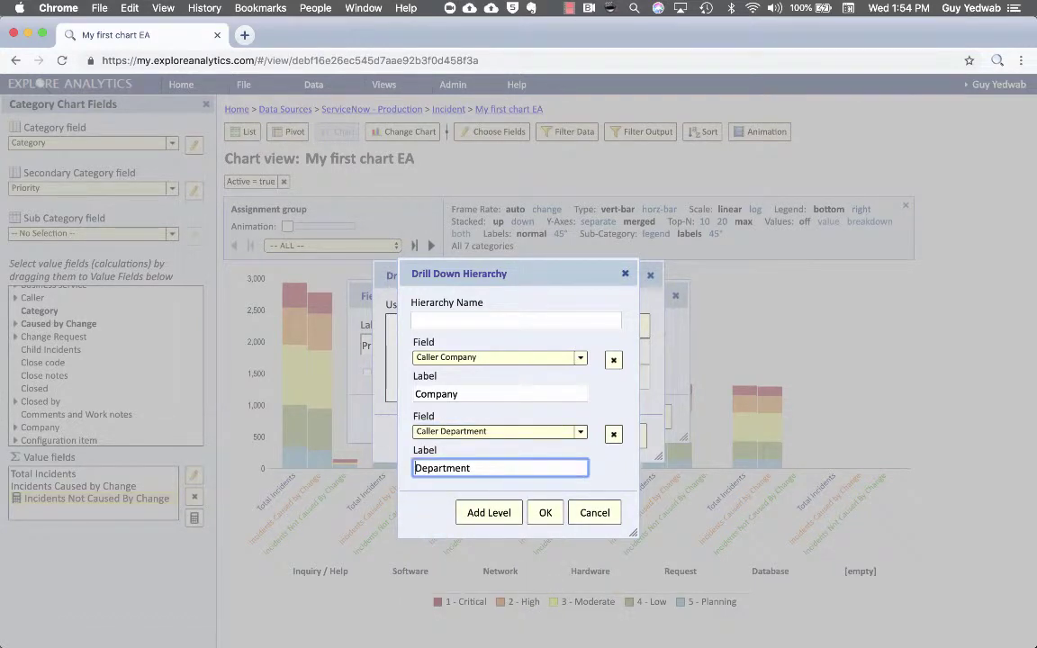
# - Name the drill-down hierarchy "Caller" and save it
pyautogui.click(469, 317)
pyautogui.write('Caller')
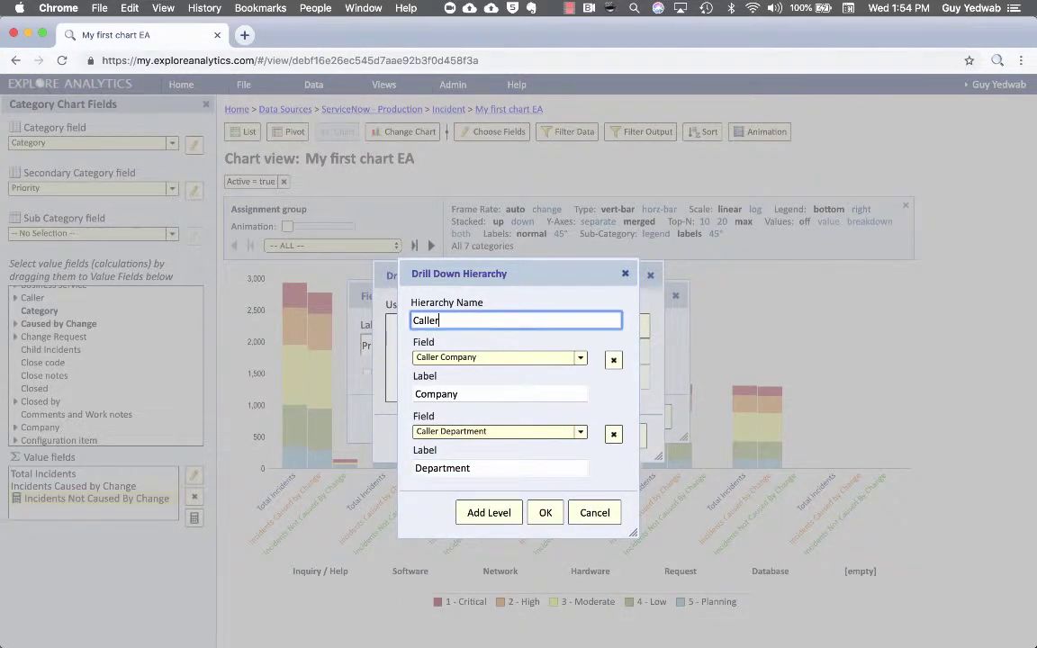
pyautogui.press('Return')
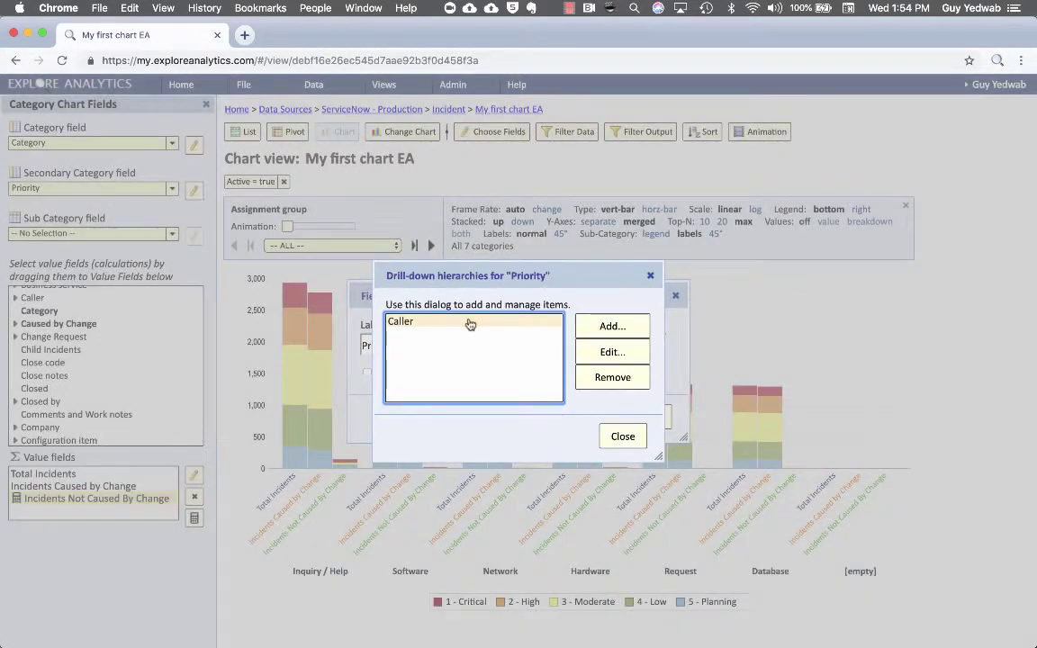
# - Start a second drill-down hierarchy for Priority with Configuration item Class as its first level
pyautogui.click(625, 330)
pyautogui.click(556, 362)
pyautogui.scroll(-10, 505, 488)
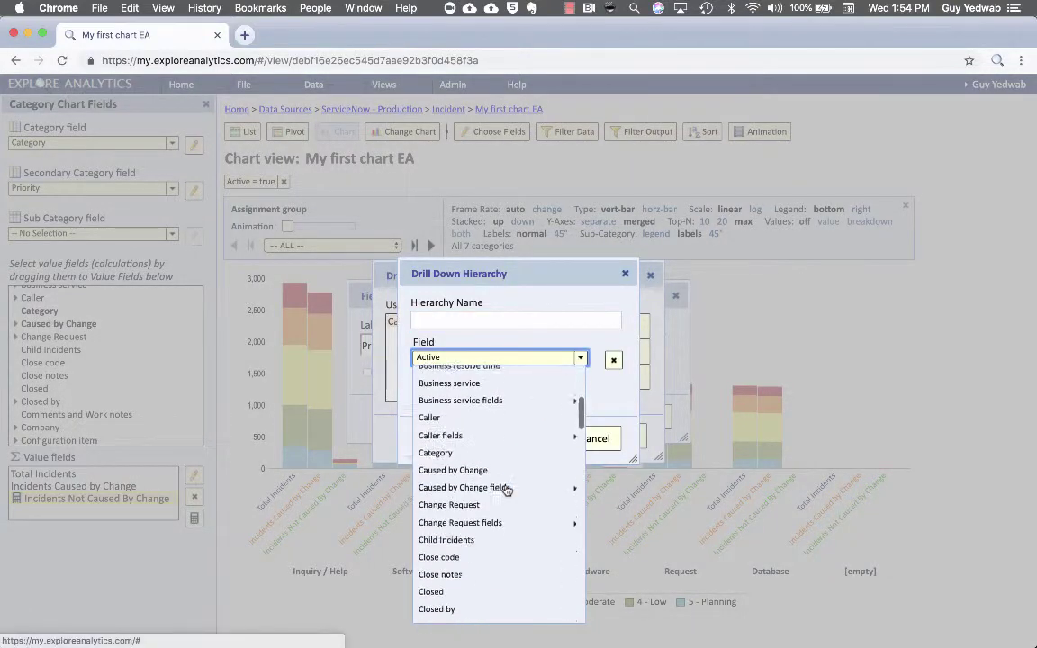
pyautogui.moveTo(521, 488)
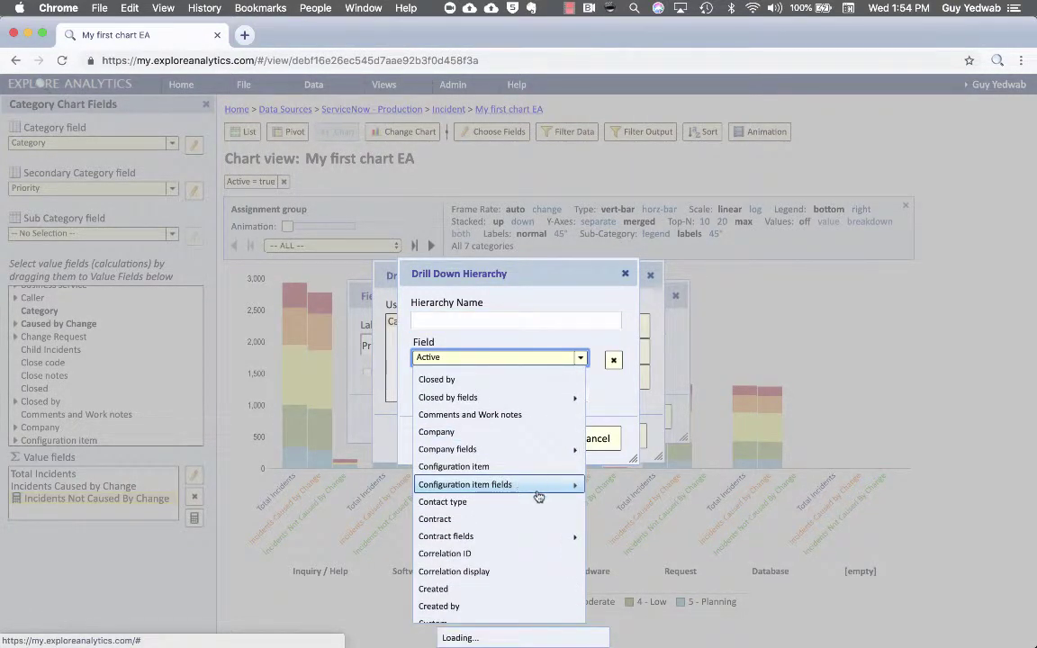
pyautogui.scroll(-10, 522, 502)
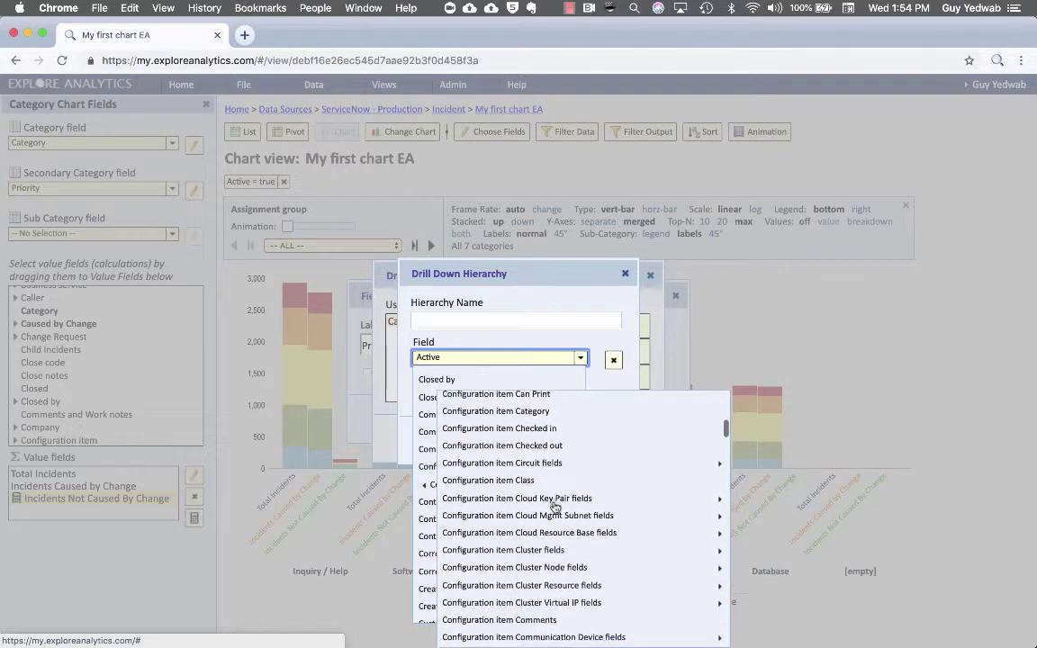
pyautogui.scroll(-3, 556, 500)
pyautogui.scroll(5, 556, 539)
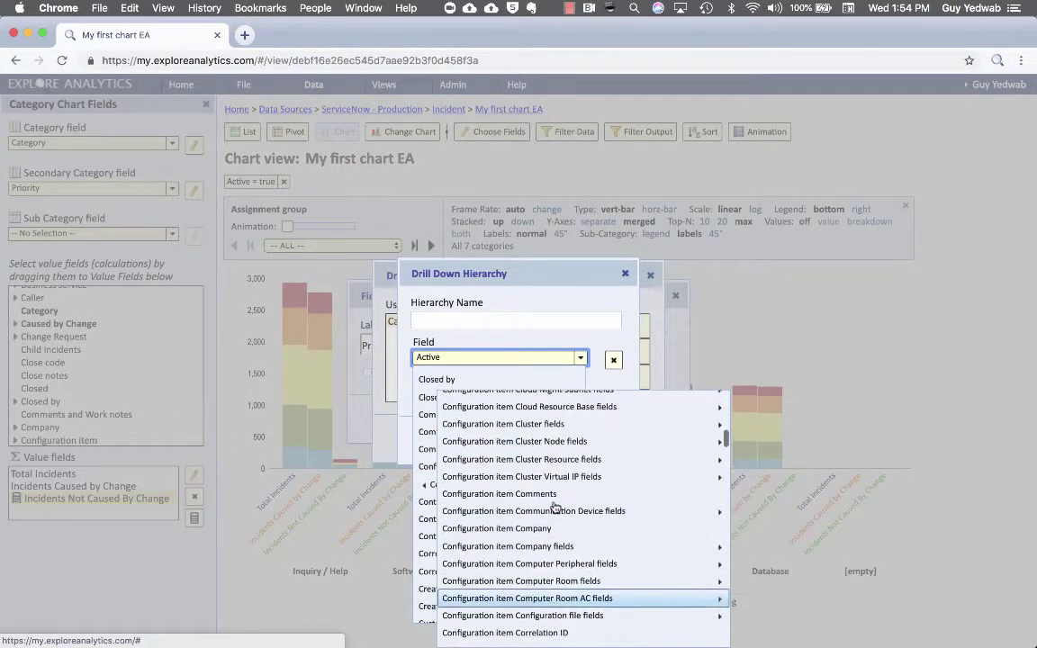
pyautogui.scroll(3, 556, 468)
pyautogui.click(555, 495)
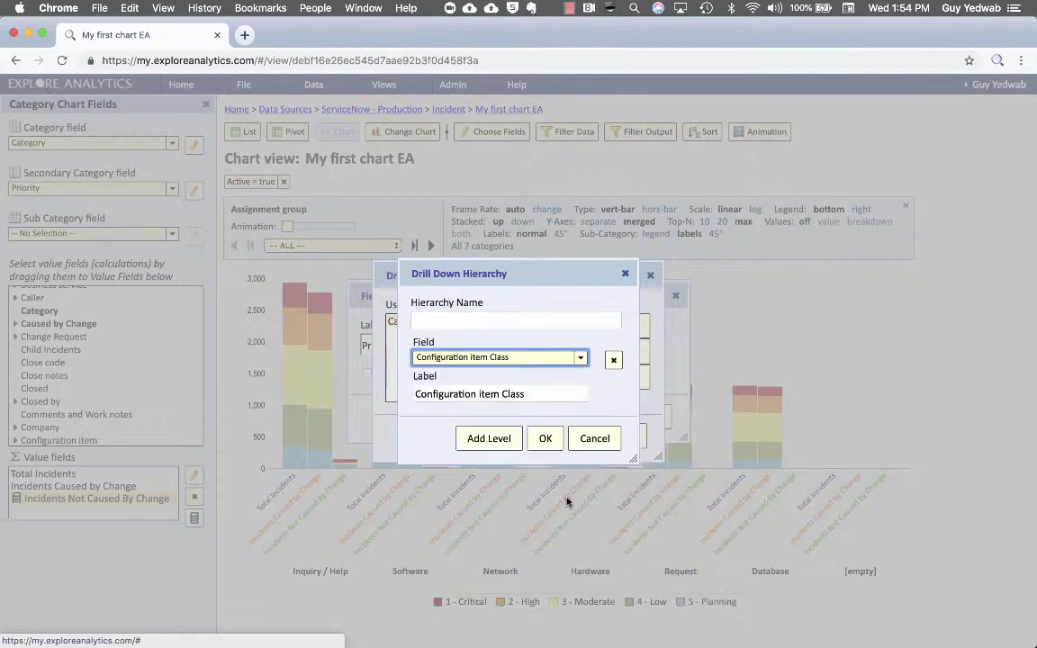
# - Add Configuration item Model ID as the second level of the new hierarchy
pyautogui.click(494, 437)
pyautogui.click(514, 430)
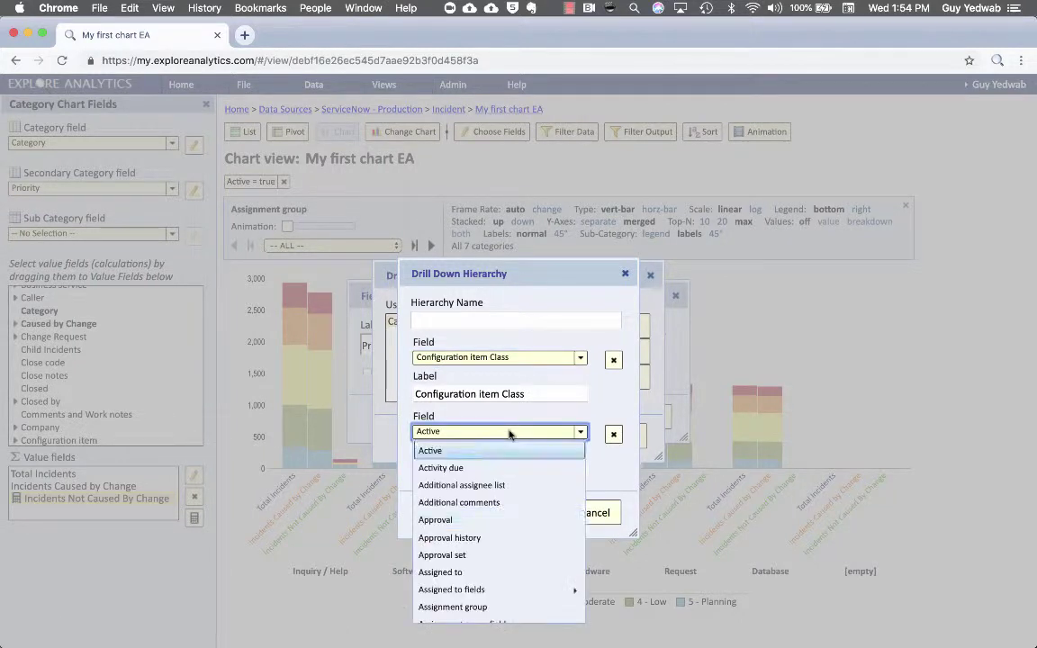
pyautogui.scroll(-6, 501, 518)
pyautogui.scroll(-6, 499, 521)
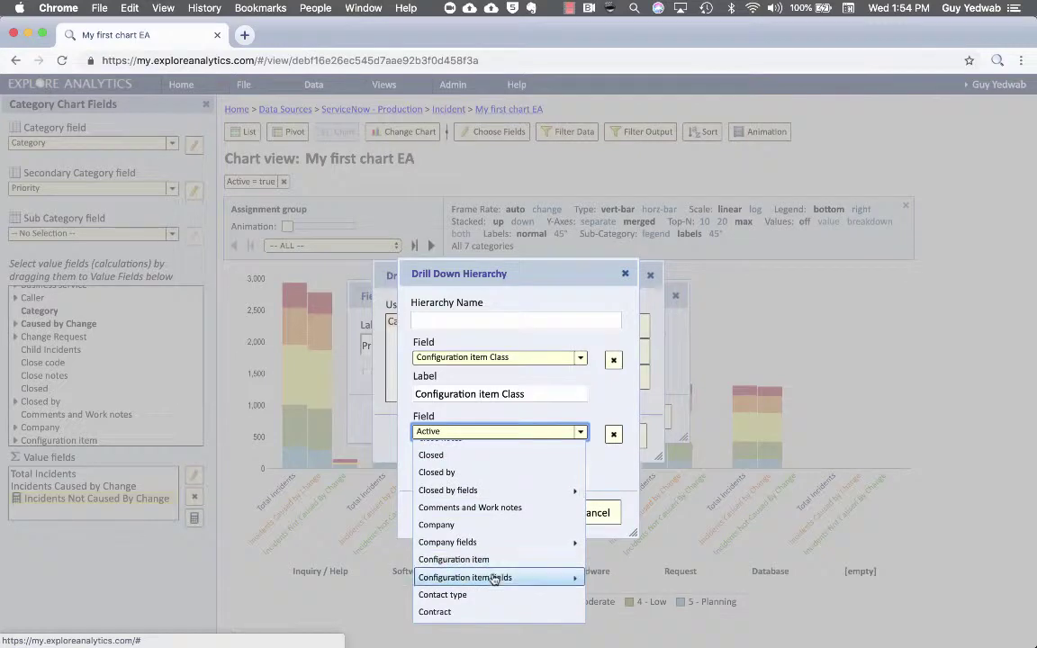
pyautogui.moveTo(497, 577)
pyautogui.scroll(-6, 527, 570)
pyautogui.scroll(-15, 527, 571)
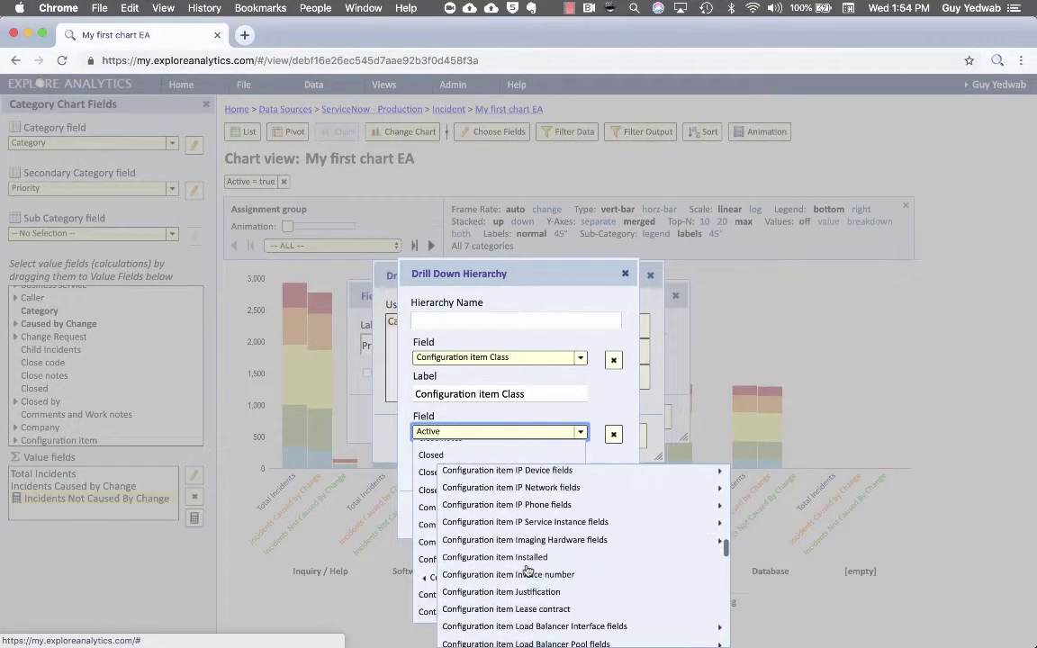
pyautogui.scroll(-5, 528, 571)
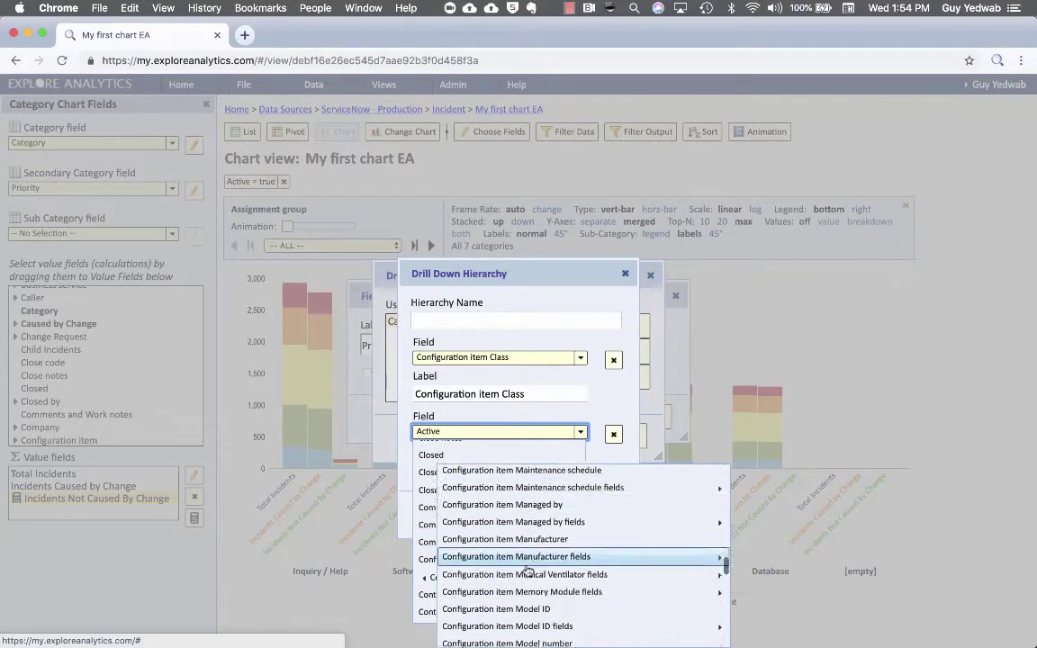
pyautogui.click(528, 576)
# - Name the second hierarchy "CI", save it, and close the Priority field settings to reload the chart
pyautogui.click(537, 320)
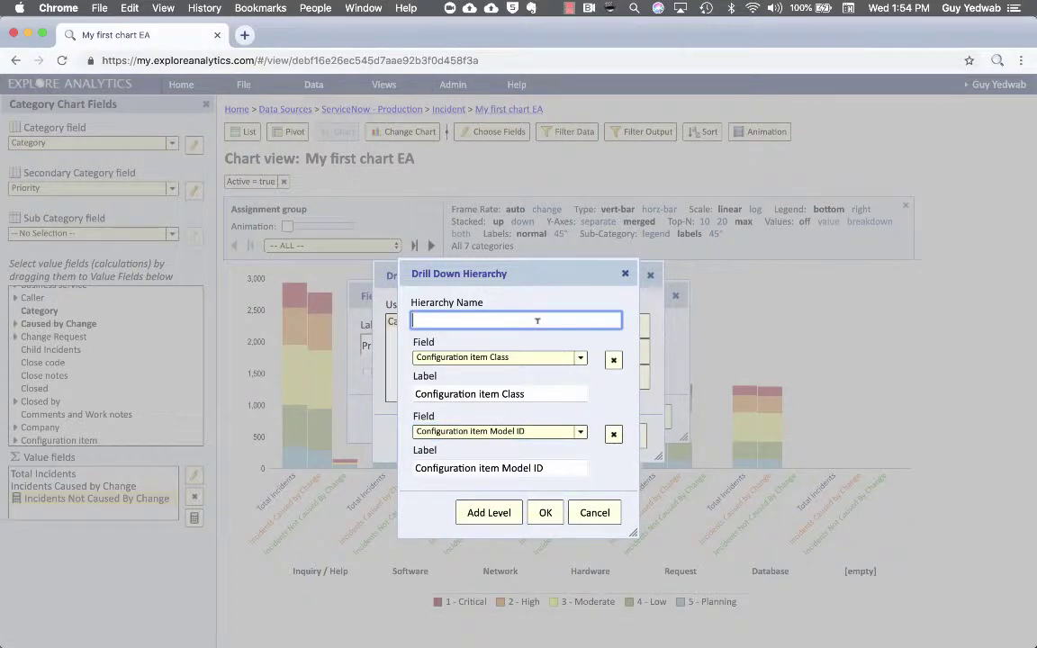
pyautogui.click(545, 513)
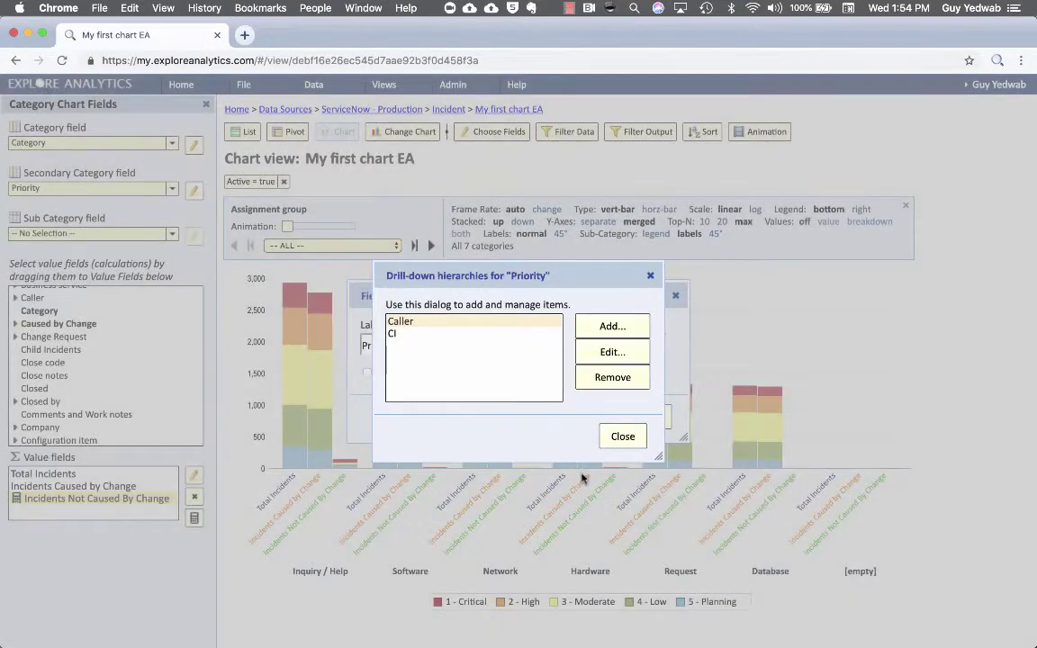
pyautogui.click(621, 437)
pyautogui.click(592, 353)
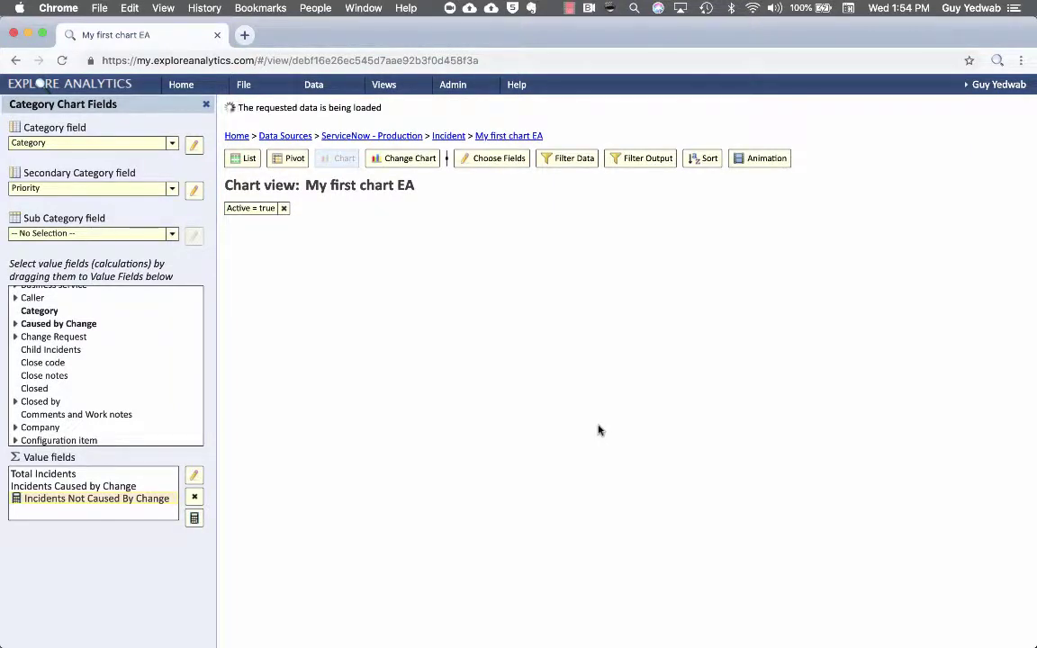
# - Drill down from the Inquiry / Help bar for Incidents Not Caused By Change to Configuration item Class, keeping only 1 - Critical selected
pyautogui.moveTo(345, 455)
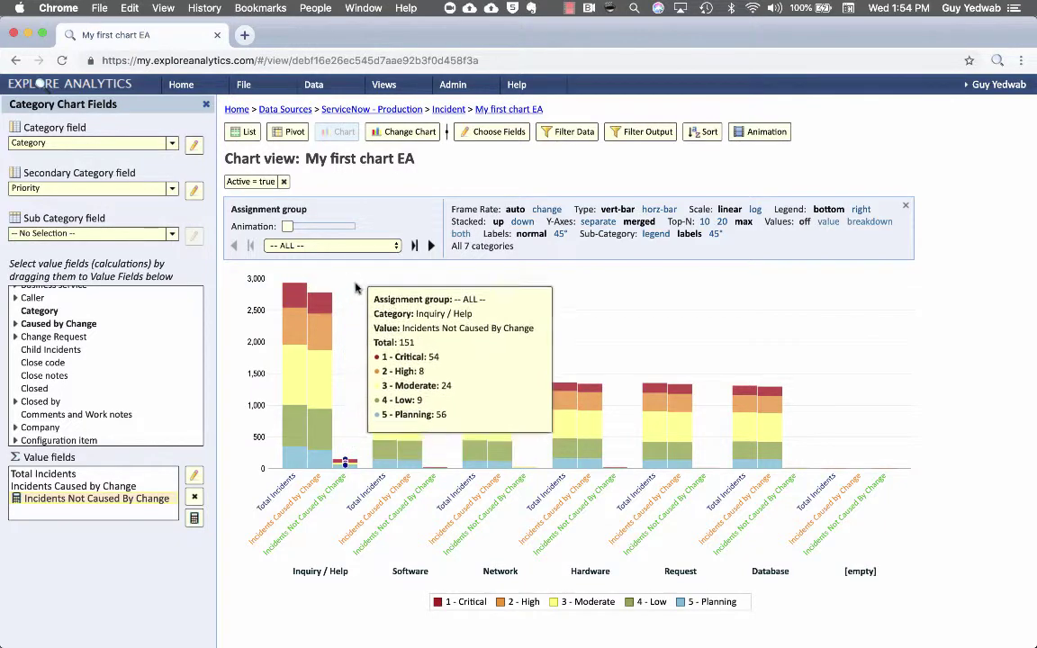
pyautogui.click(365, 282)
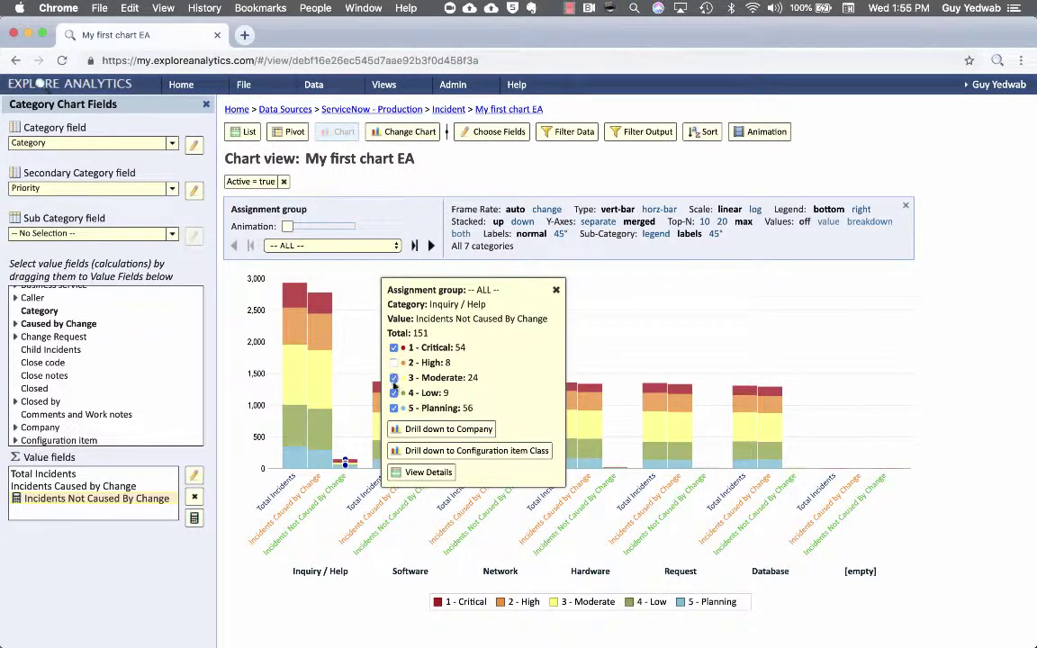
pyautogui.click(393, 393)
pyautogui.click(421, 450)
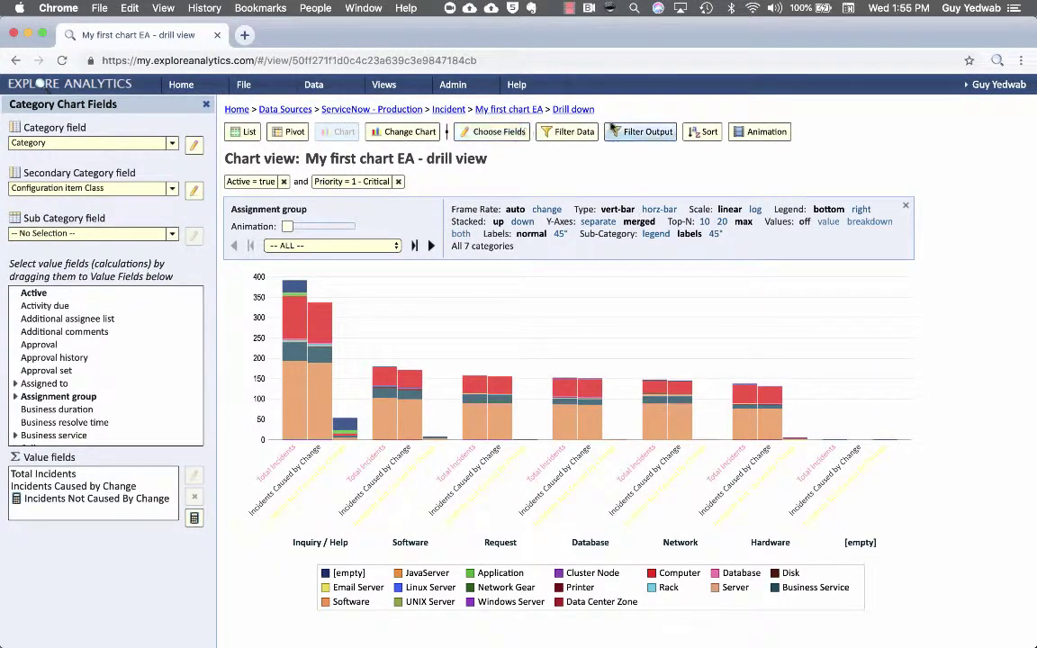
# - Return from the drill-down view to the My first chart EA view
pyautogui.moveTo(536, 108); pyautogui.dragTo(310, 115)
pyautogui.click(551, 99)
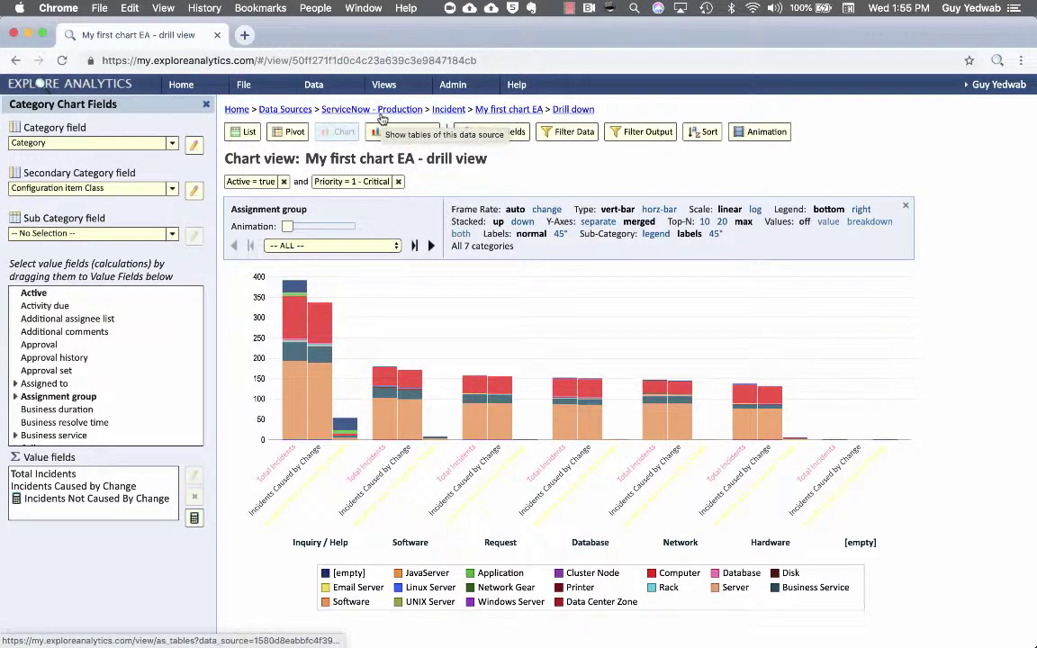
pyautogui.click(529, 110)
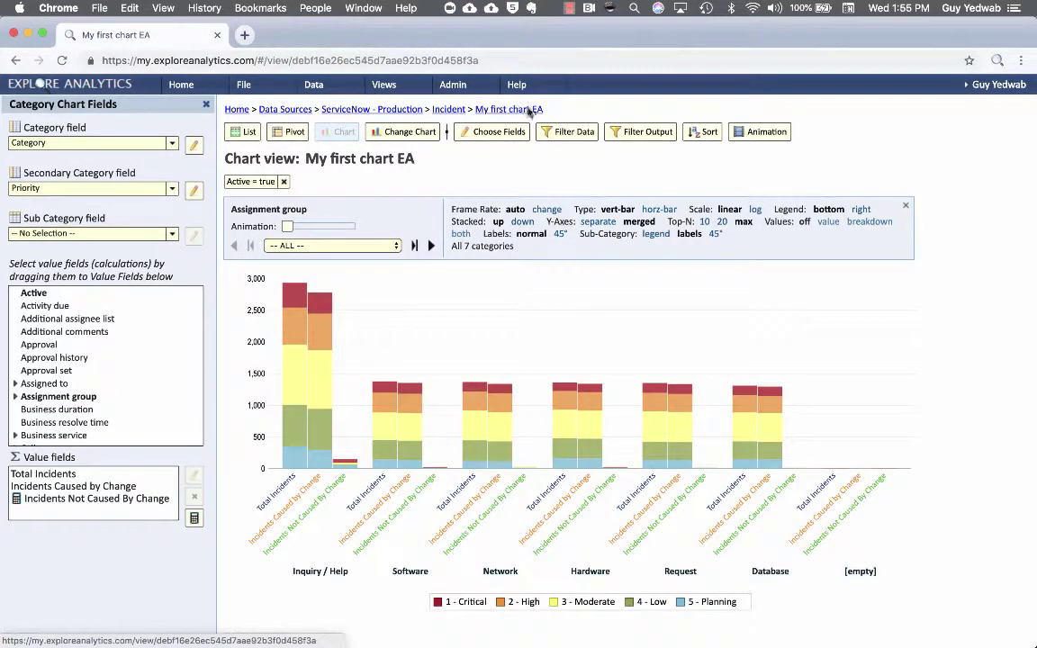
# - Set the chart's Values option to breakdown so each priority segment is labelled
pyautogui.moveTo(452, 456)
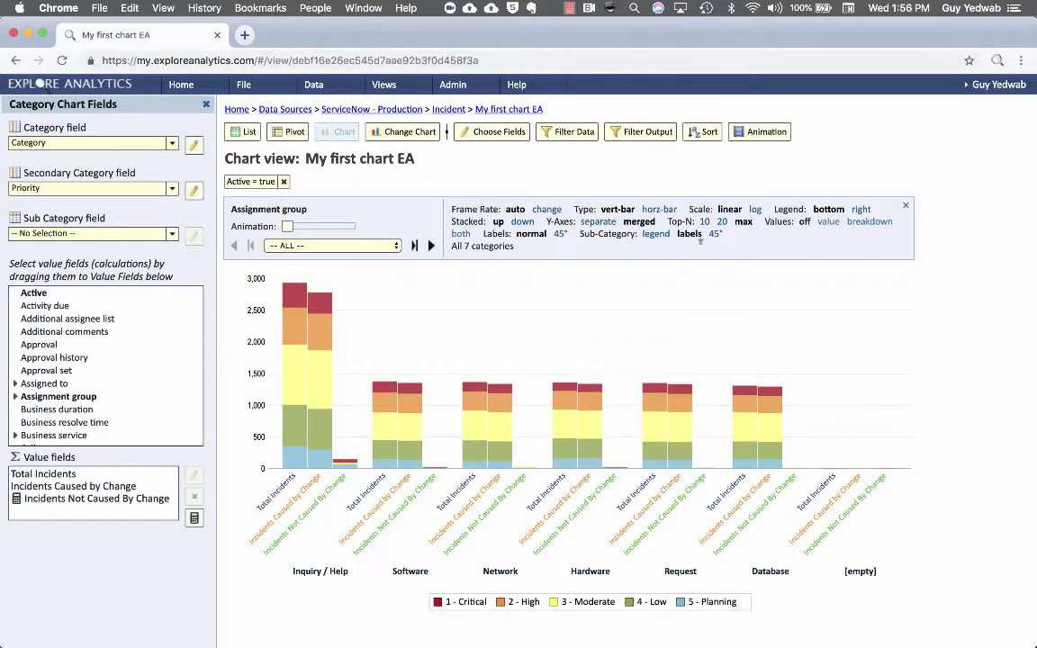
pyautogui.moveTo(403, 416)
pyautogui.click(869, 222)
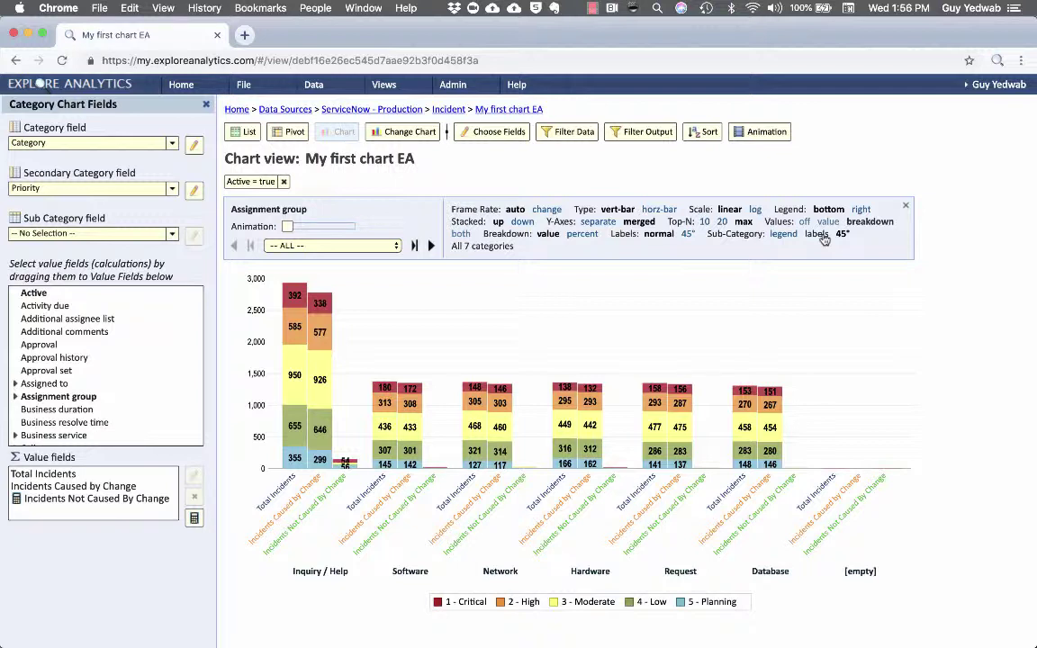
# - Change the chart type to Timeline and dismiss the field selection message
pyautogui.click(424, 135)
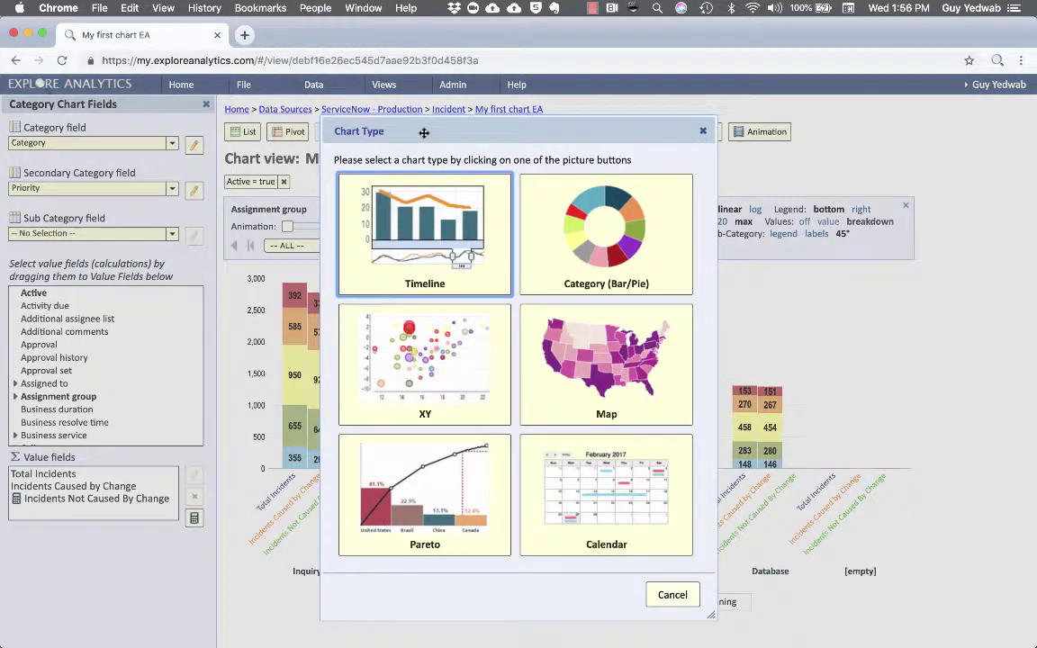
pyautogui.moveTo(422, 133); pyautogui.dragTo(437, 116)
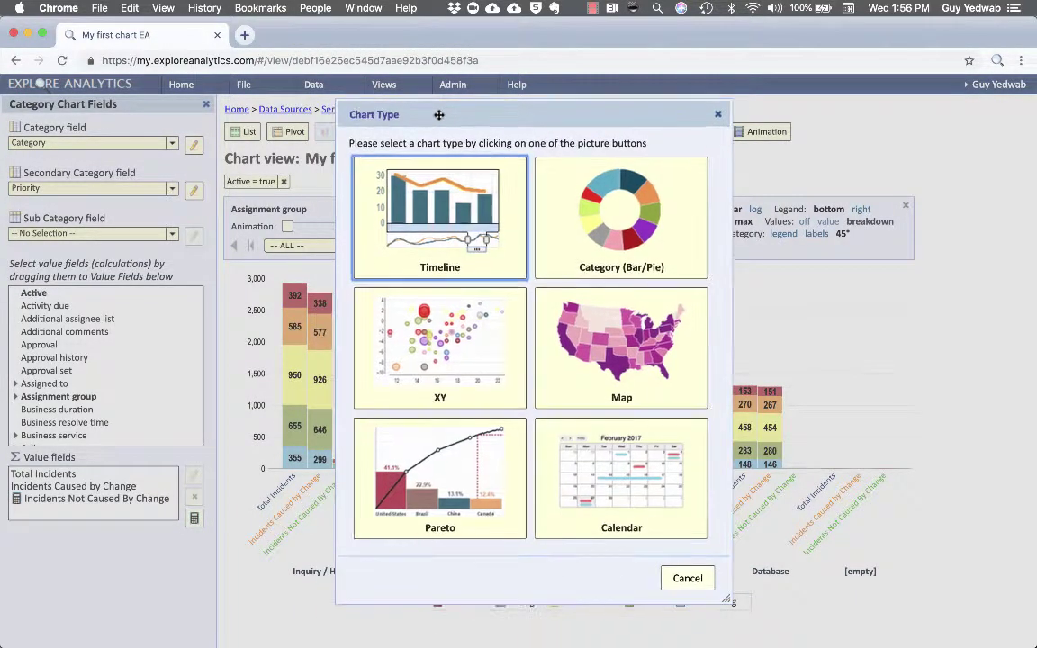
pyautogui.click(435, 178)
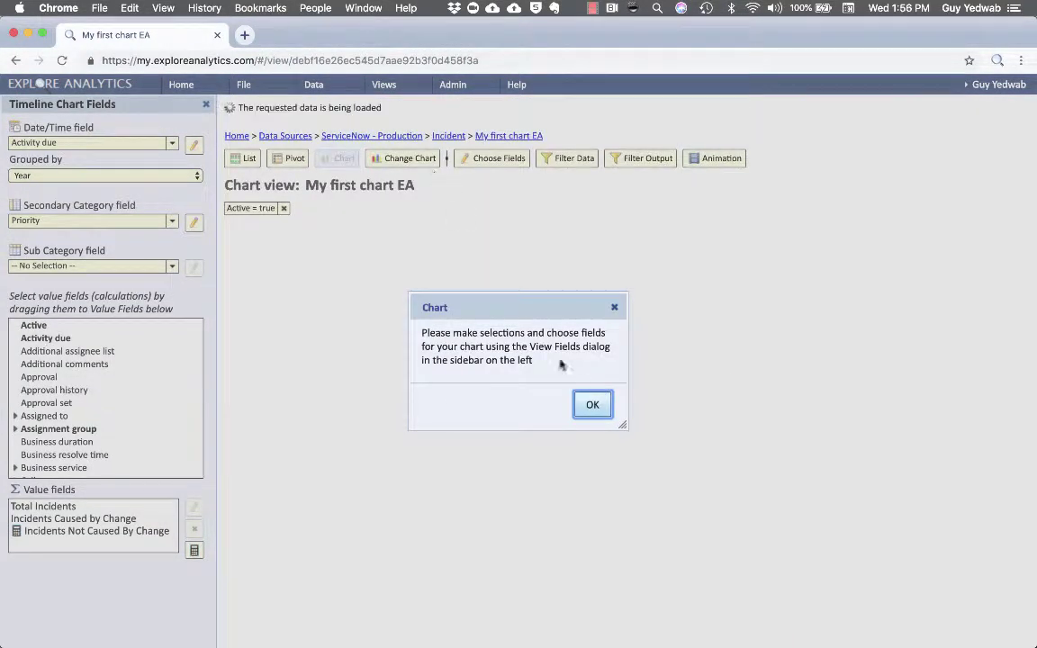
pyautogui.click(589, 405)
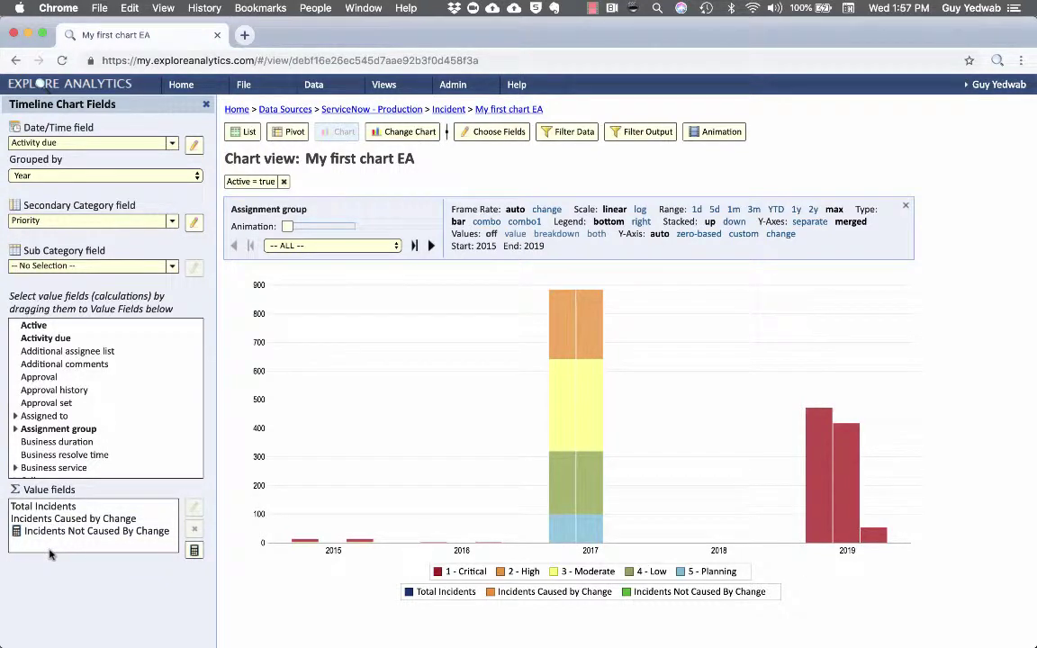
# - Set the timeline's Date/Time field to Opened, grouped by Month
pyautogui.click(79, 142)
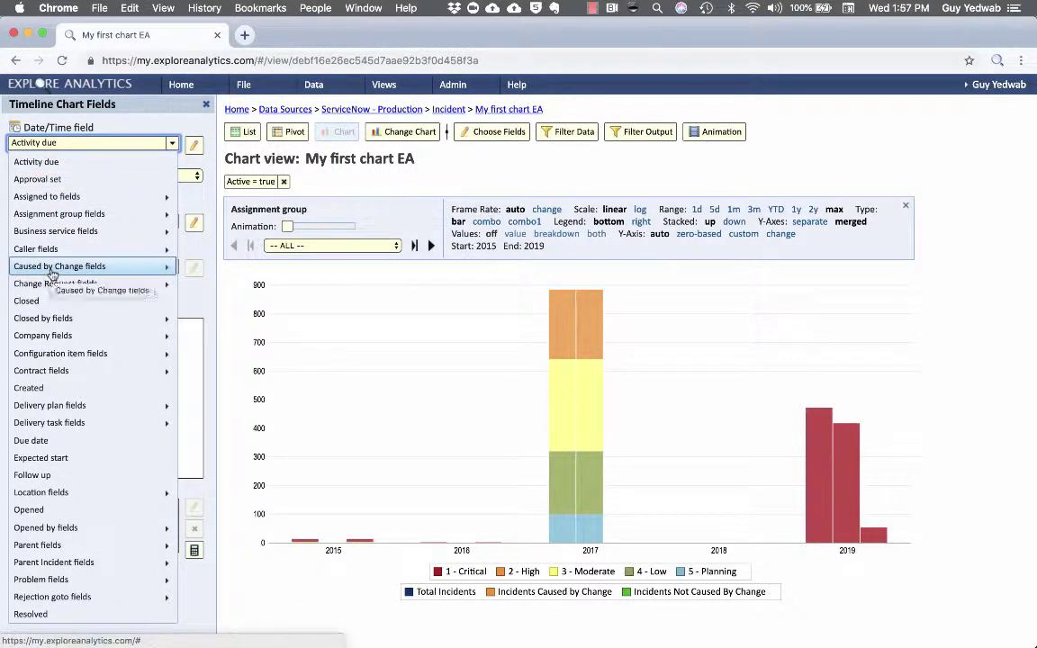
pyautogui.click(54, 510)
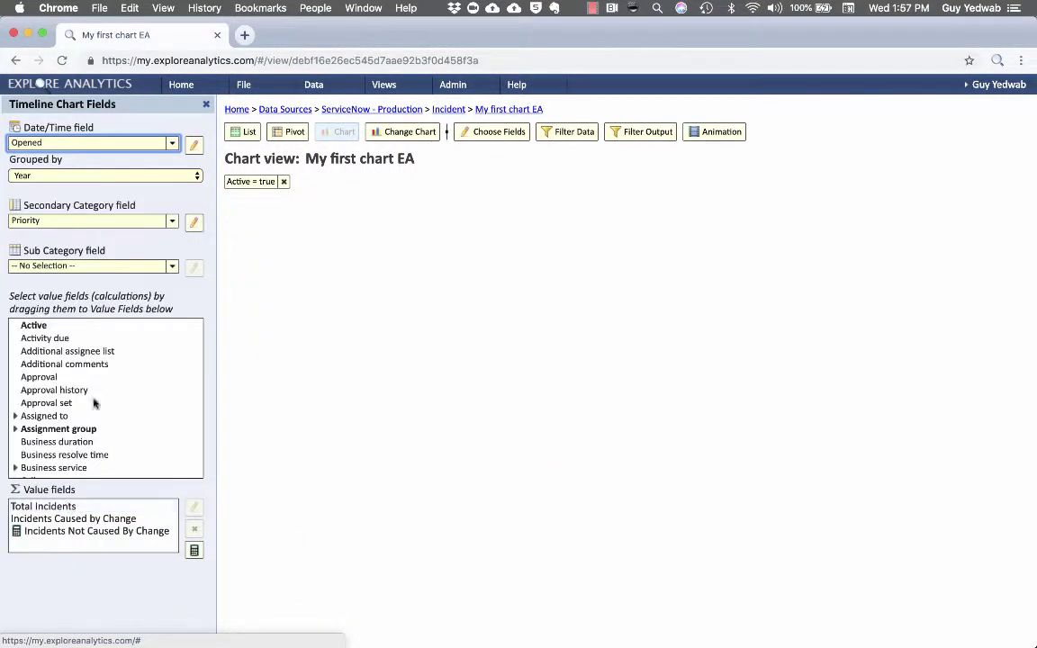
pyautogui.click(108, 176)
pyautogui.click(121, 200)
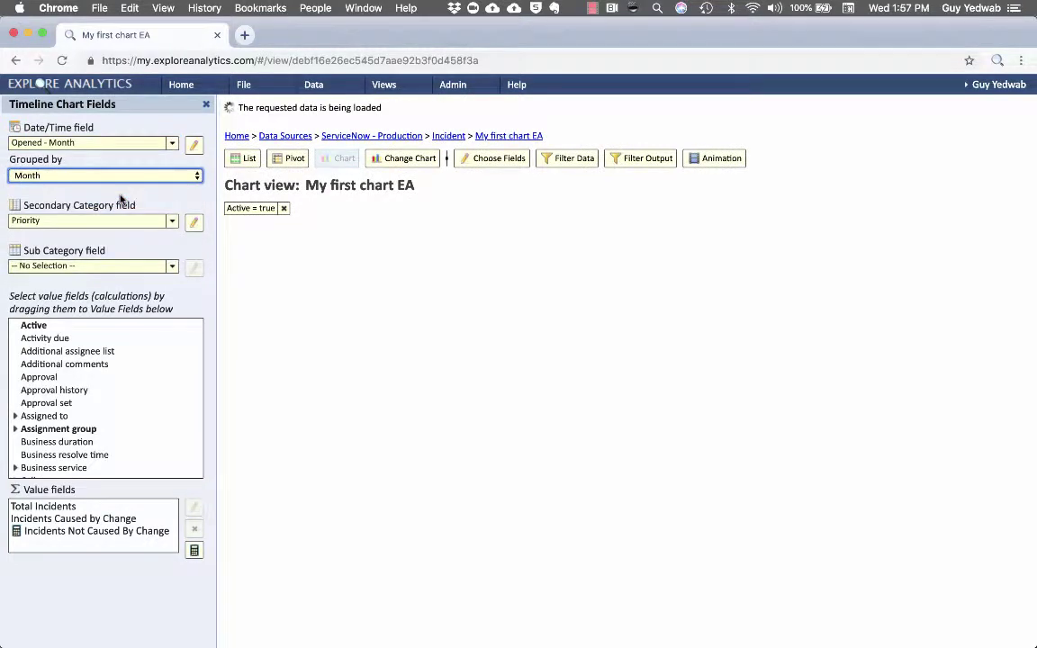
# - Remove the Incidents Caused by Change value field with its dependent calculated value, and set the timeline's type to line
pyautogui.click(108, 519)
pyautogui.click(191, 533)
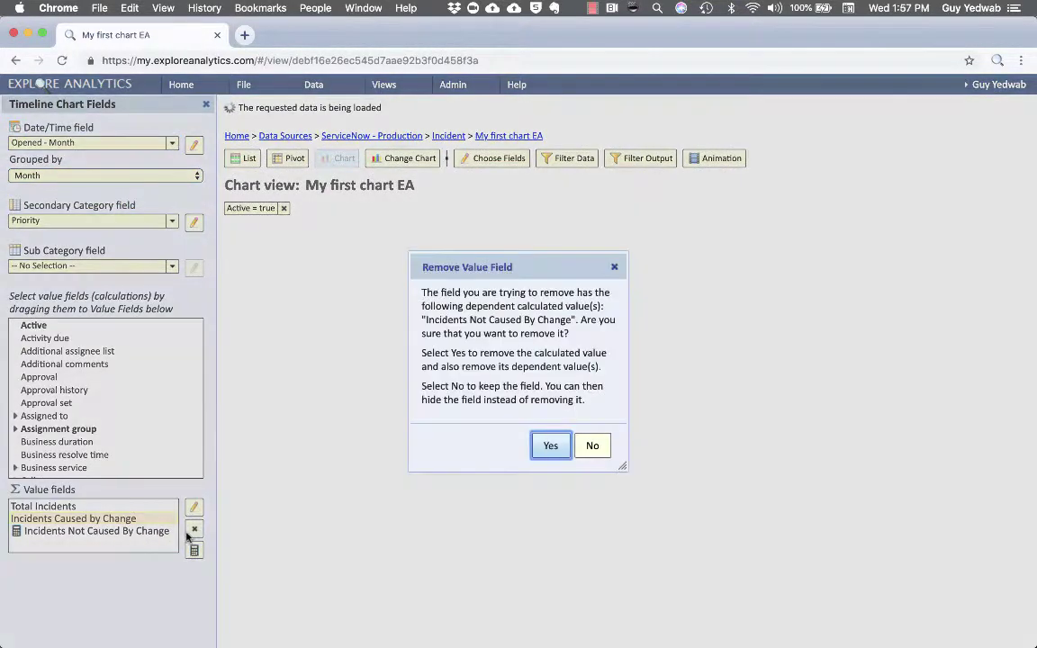
pyautogui.click(544, 444)
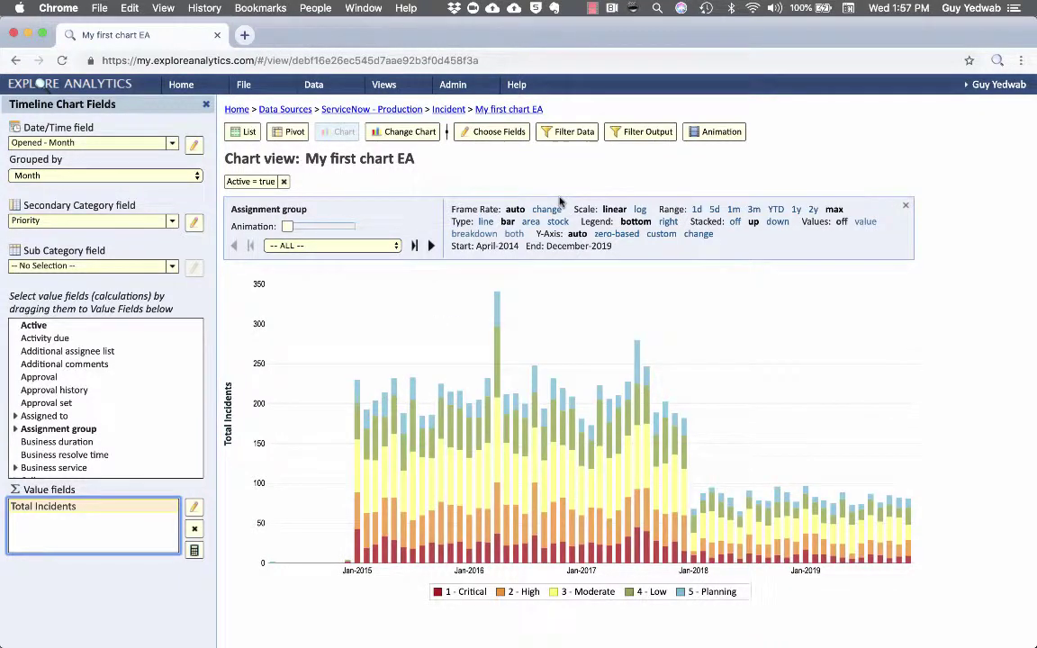
pyautogui.click(485, 221)
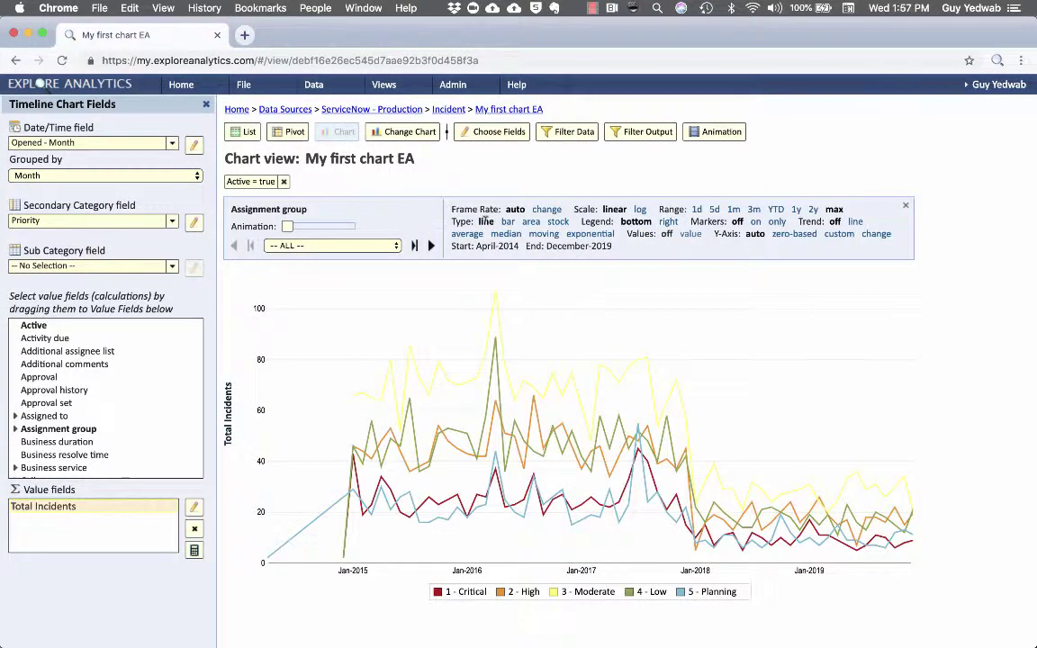
# - Try the bar type and return the timeline to line, with markers turned on and a line trend added
pyautogui.click(507, 222)
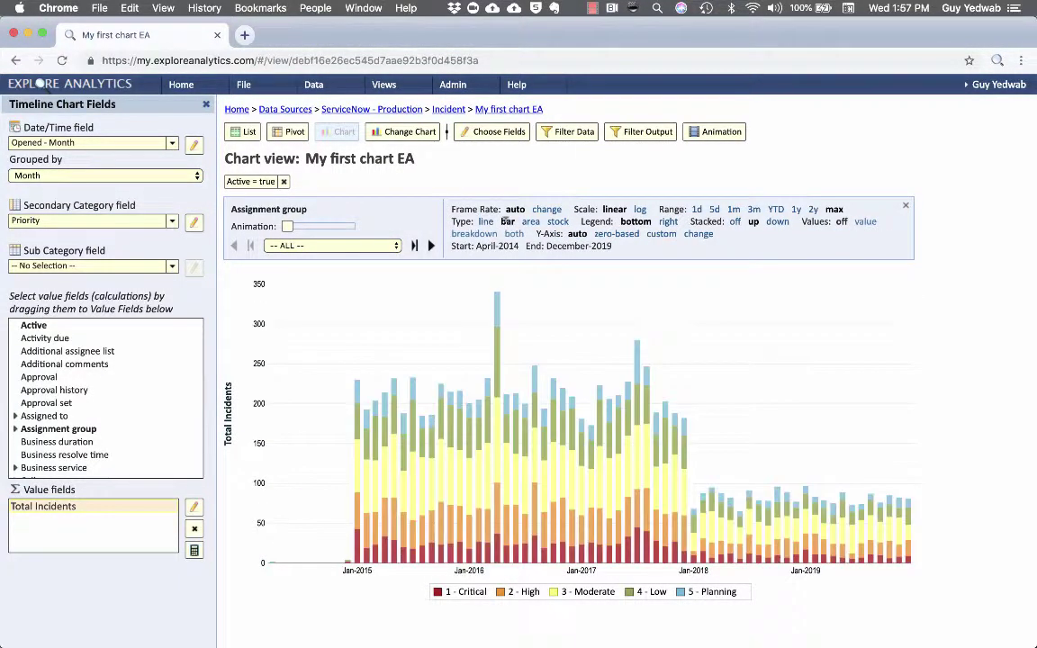
pyautogui.click(485, 221)
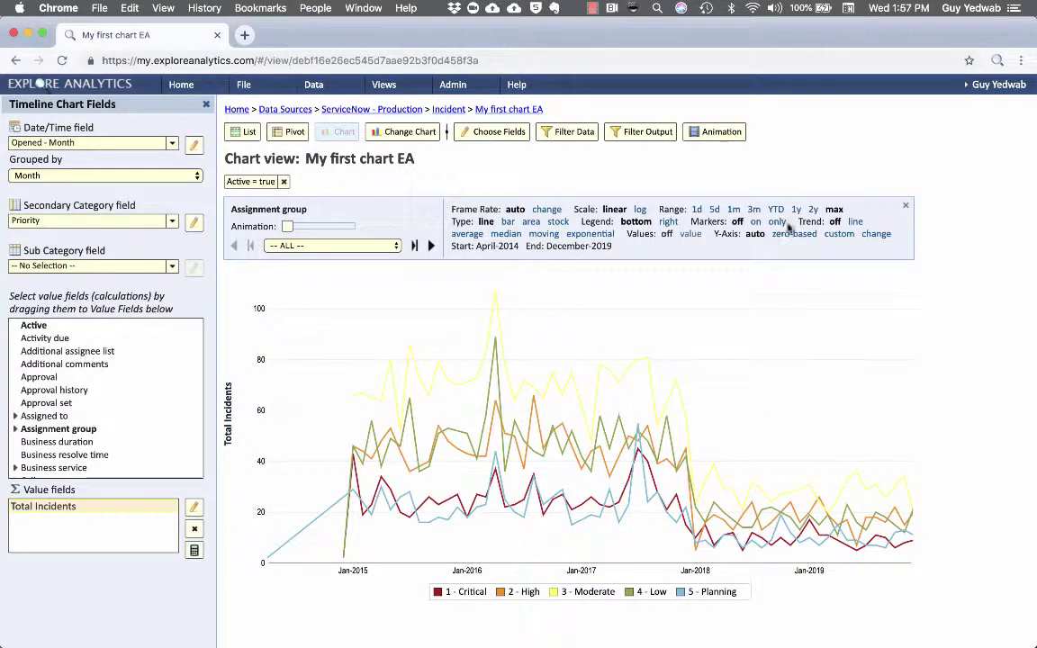
pyautogui.click(755, 222)
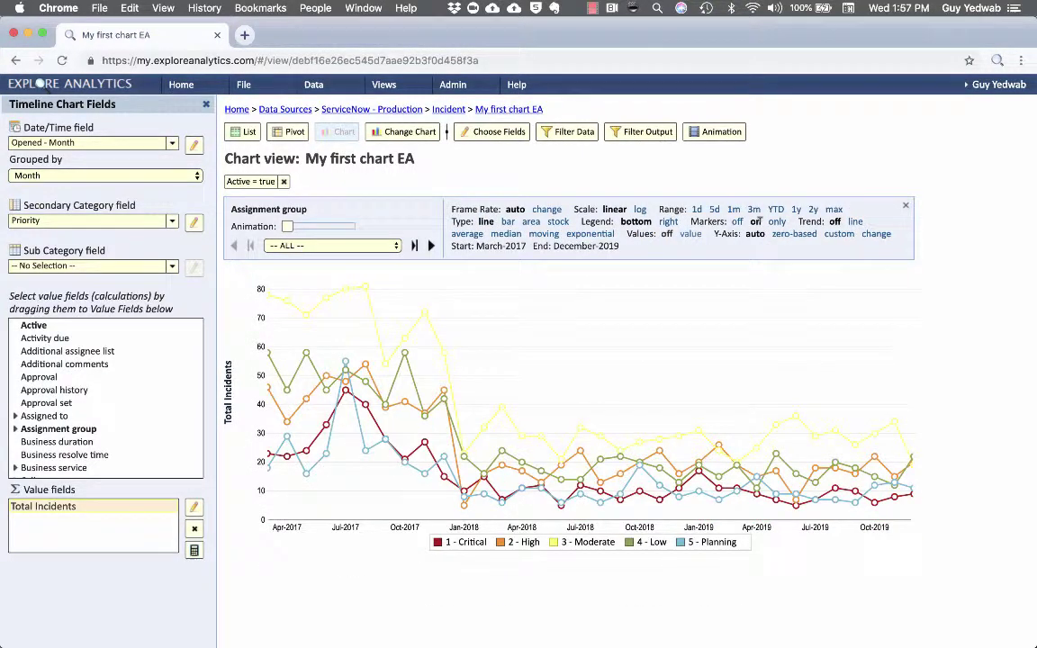
pyautogui.click(854, 222)
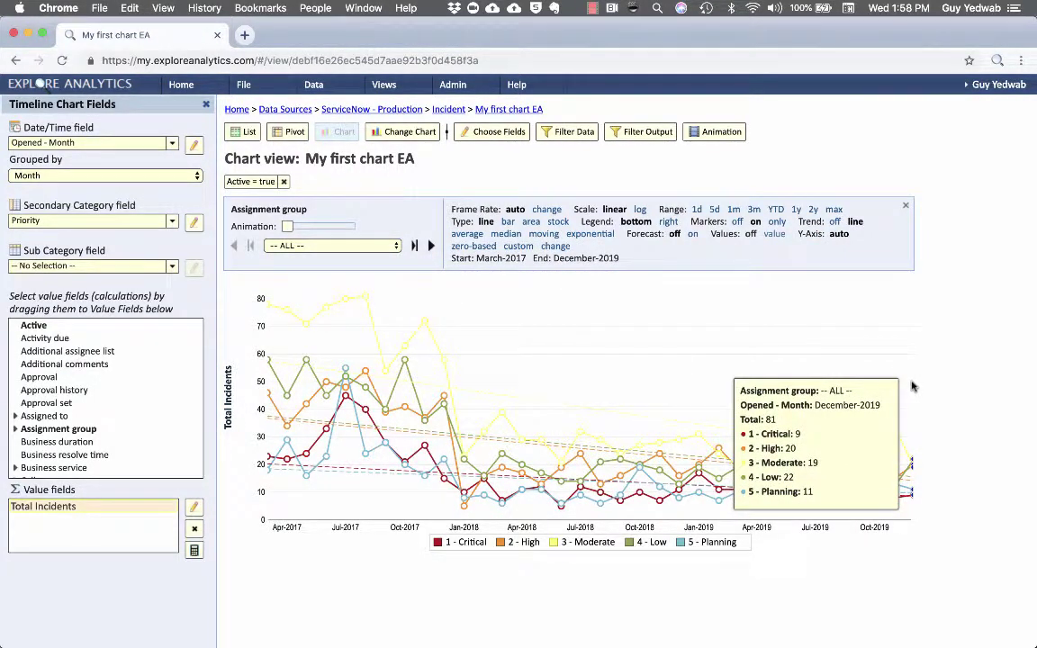
# - Zoom the timeline in to July 2018 through July 2019, and reset its range to max
pyautogui.moveTo(909, 385)
pyautogui.mouseDown()
pyautogui.moveTo(720, 387)
pyautogui.moveTo(585, 360)
pyautogui.moveTo(464, 355)
pyautogui.moveTo(445, 387)
pyautogui.moveTo(752, 396)
pyautogui.moveTo(771, 351)
pyautogui.mouseUp()
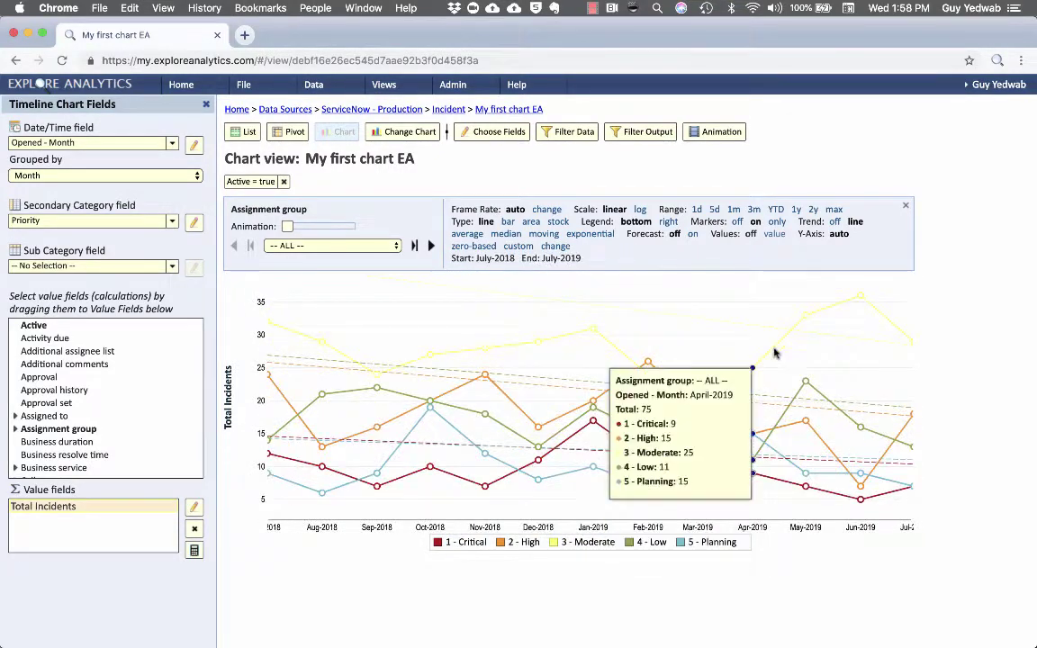
pyautogui.click(834, 209)
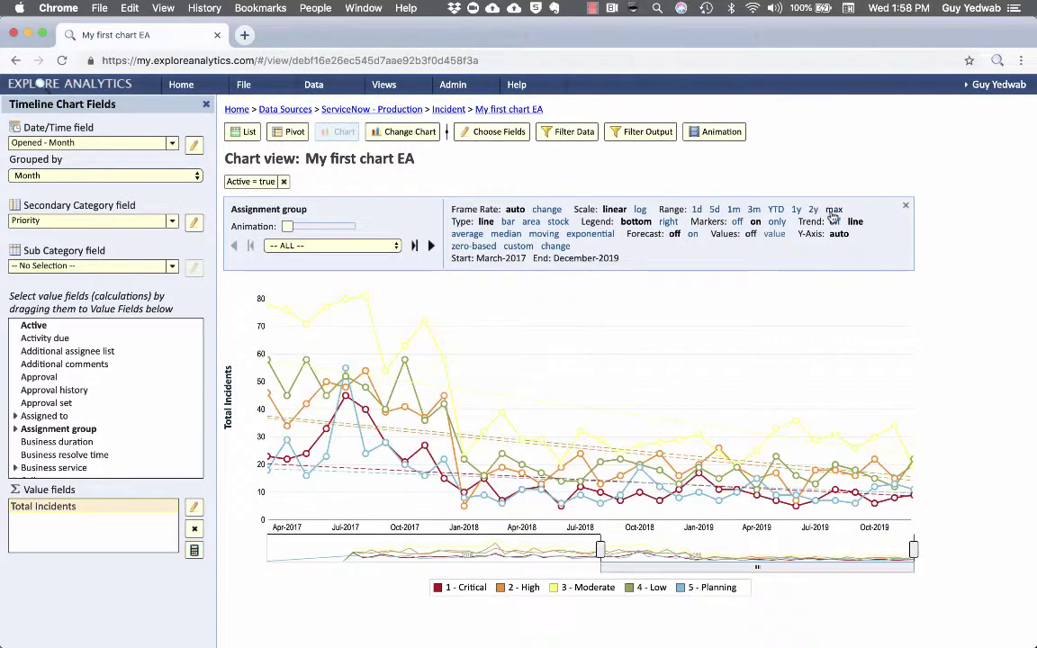